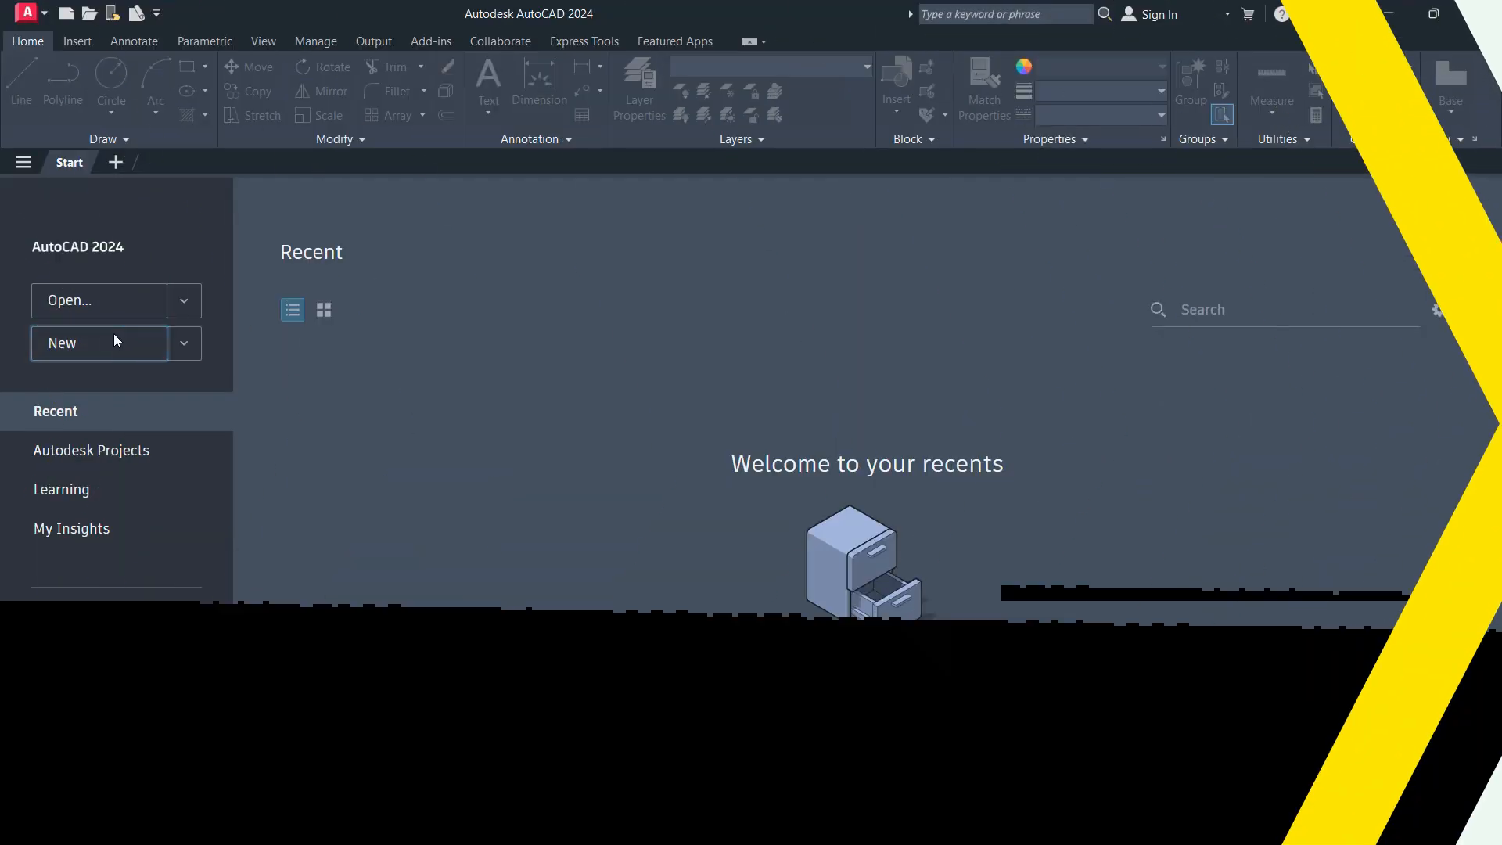
# Step: Create a new blank drawing, turn the grid off and fit the view to its extents
pyautogui.click(114, 338)
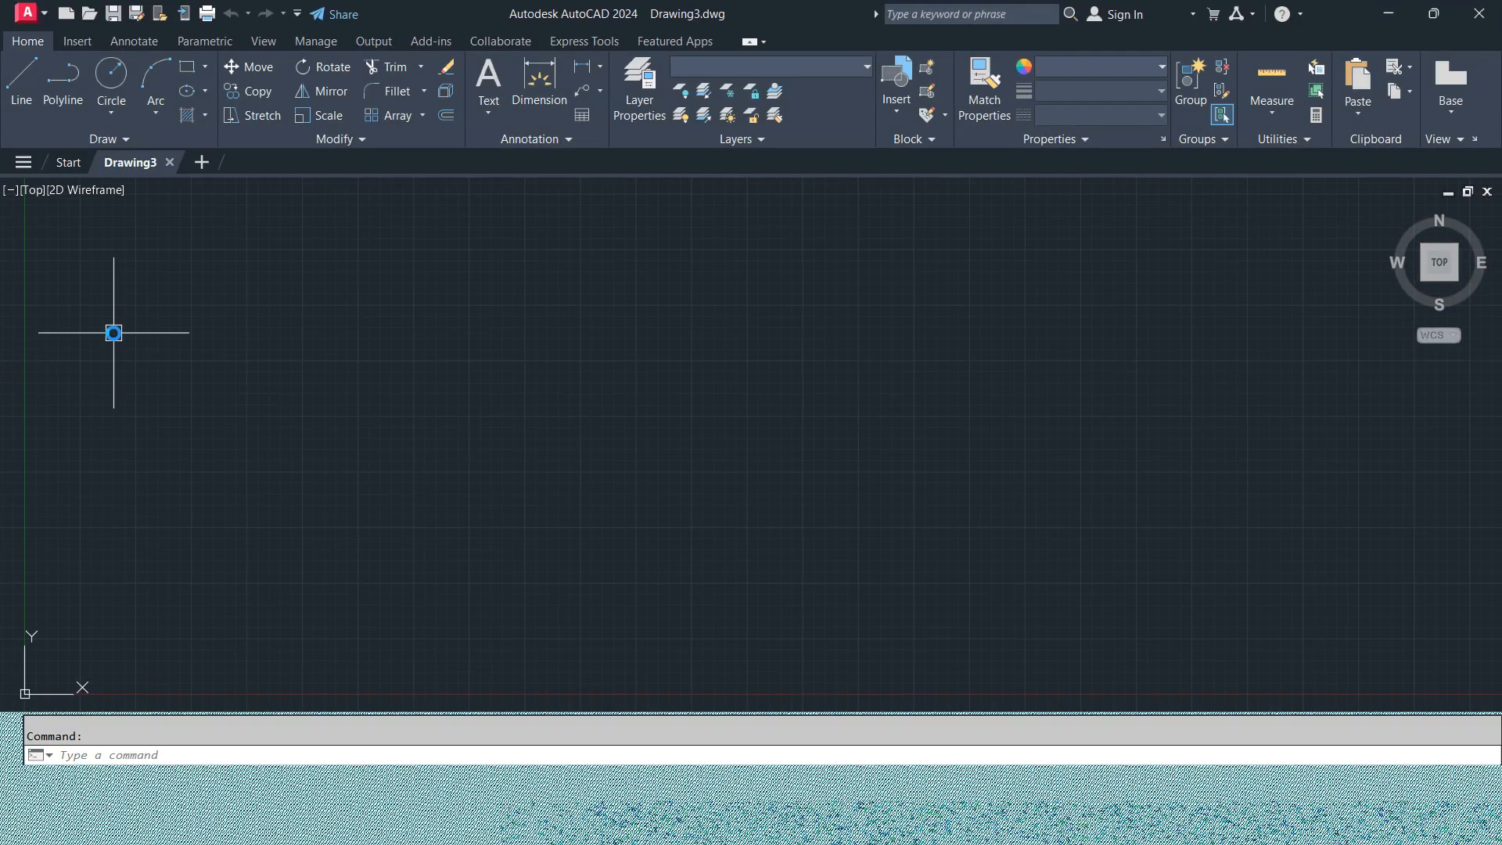
pyautogui.press('F7')
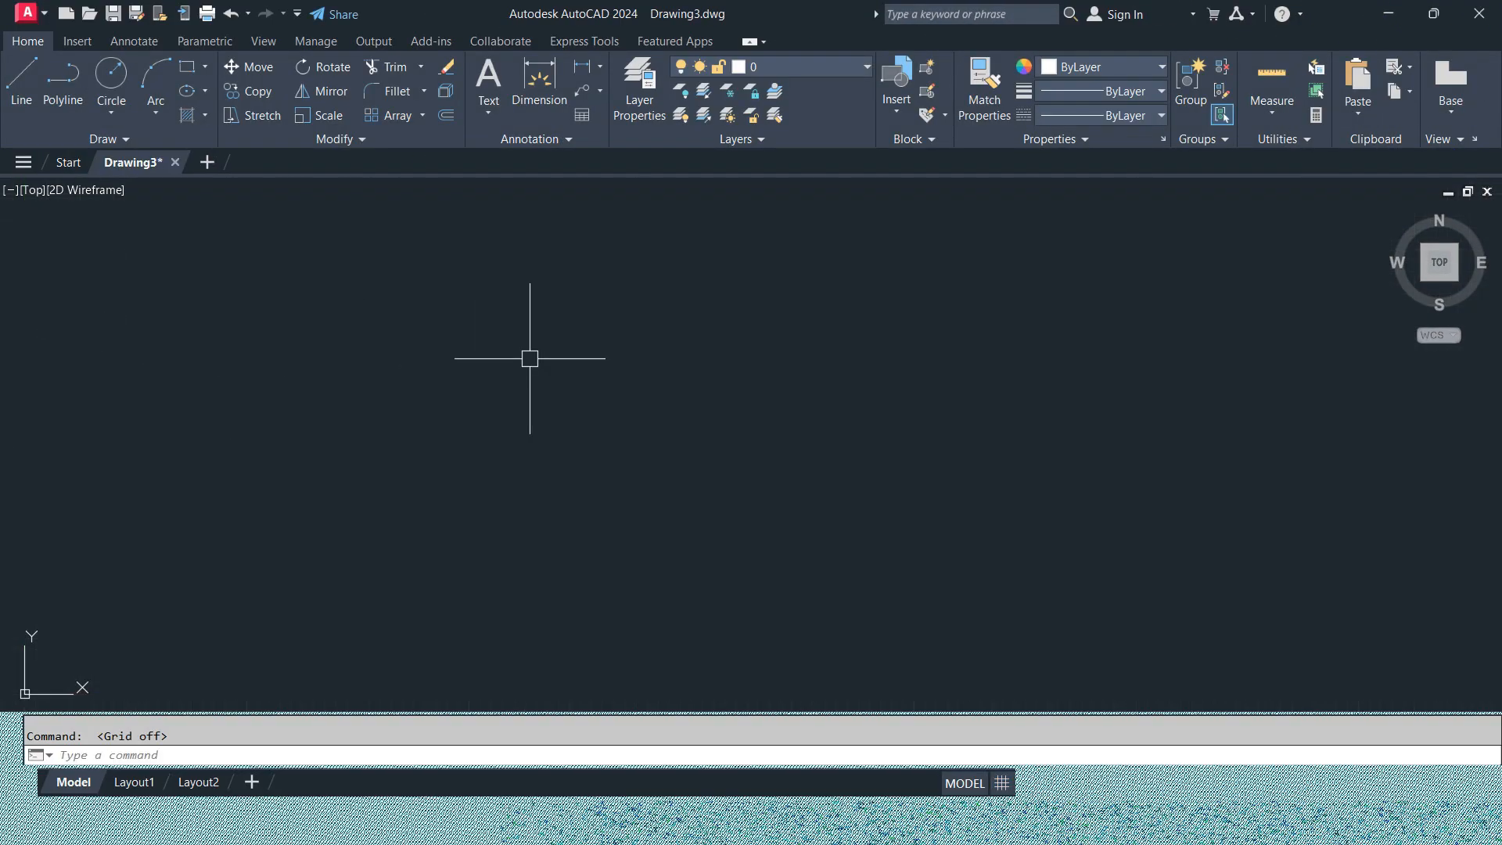
pyautogui.middleClick(529, 358)
pyautogui.middleClick(529, 357)
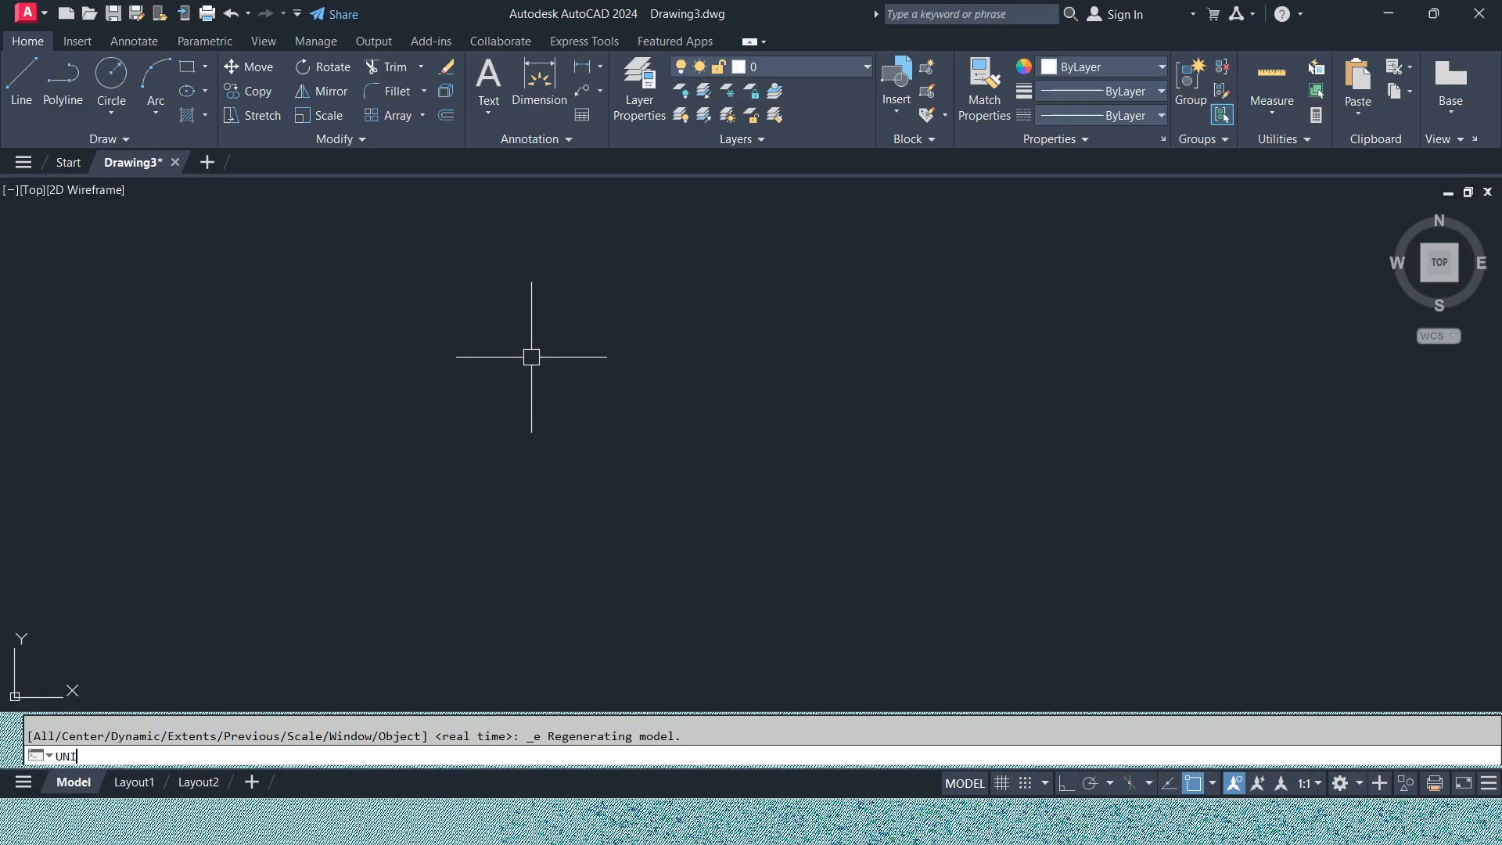
# Step: Configure the drawing units to millimeters with 0.00 precision for both lengths and angles
pyautogui.press('Return')
pyautogui.click(669, 406)
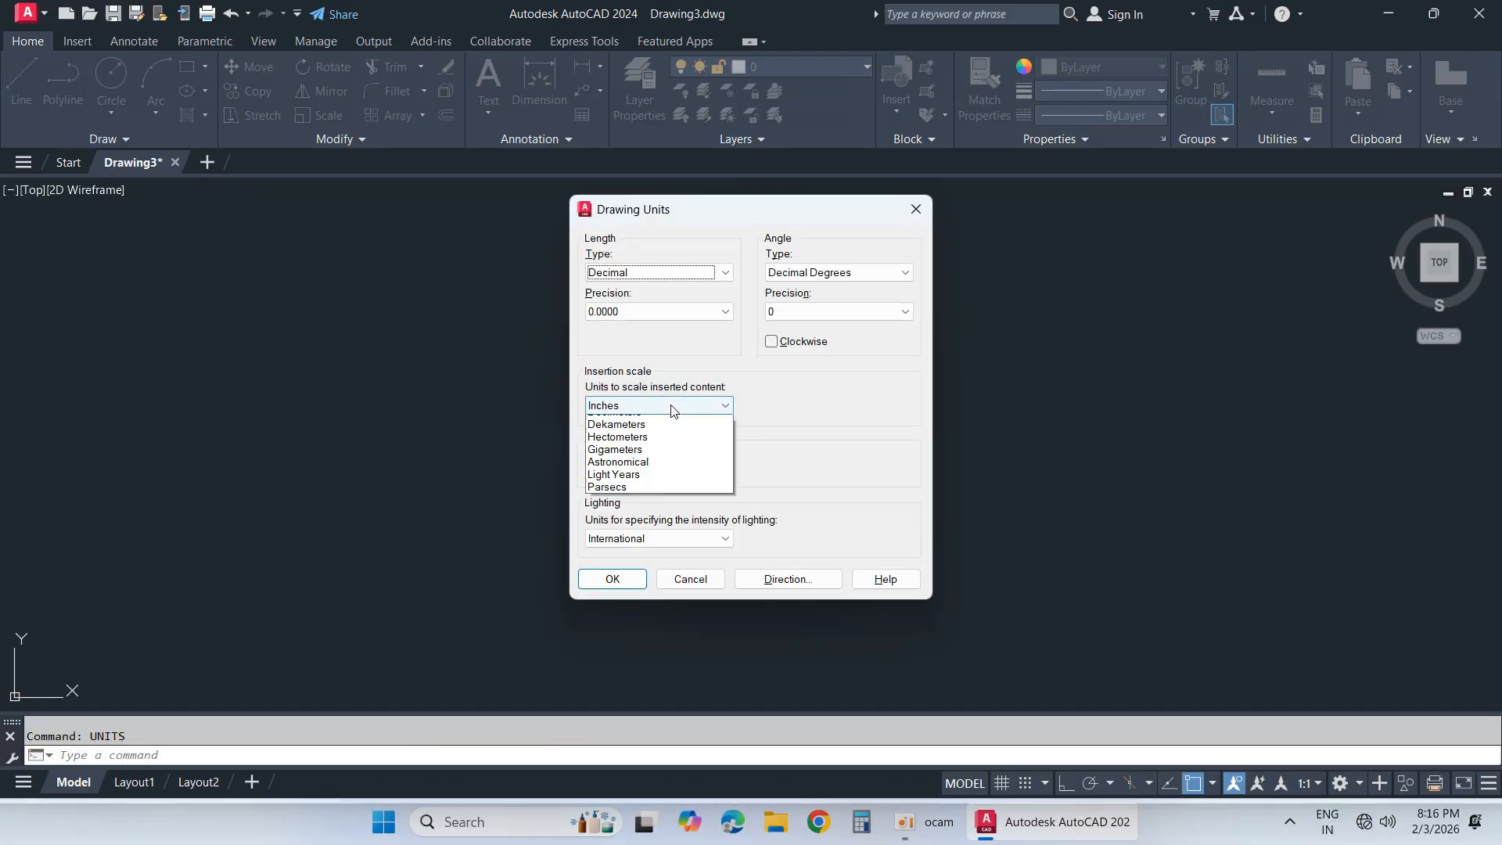
pyautogui.click(657, 485)
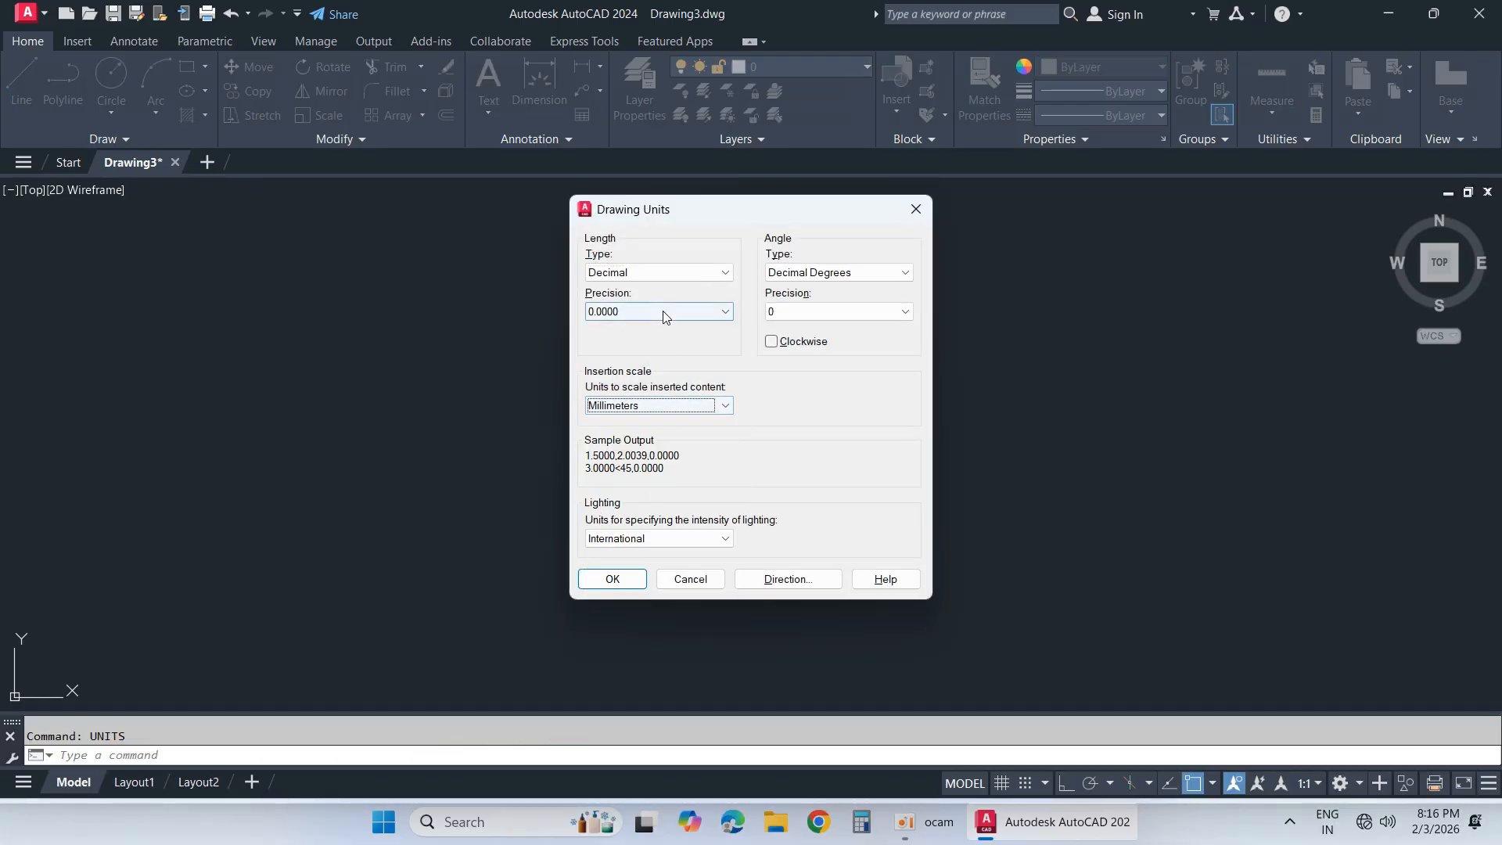
pyautogui.click(670, 313)
pyautogui.scroll(1, 670, 320)
pyautogui.click(650, 341)
pyautogui.click(653, 312)
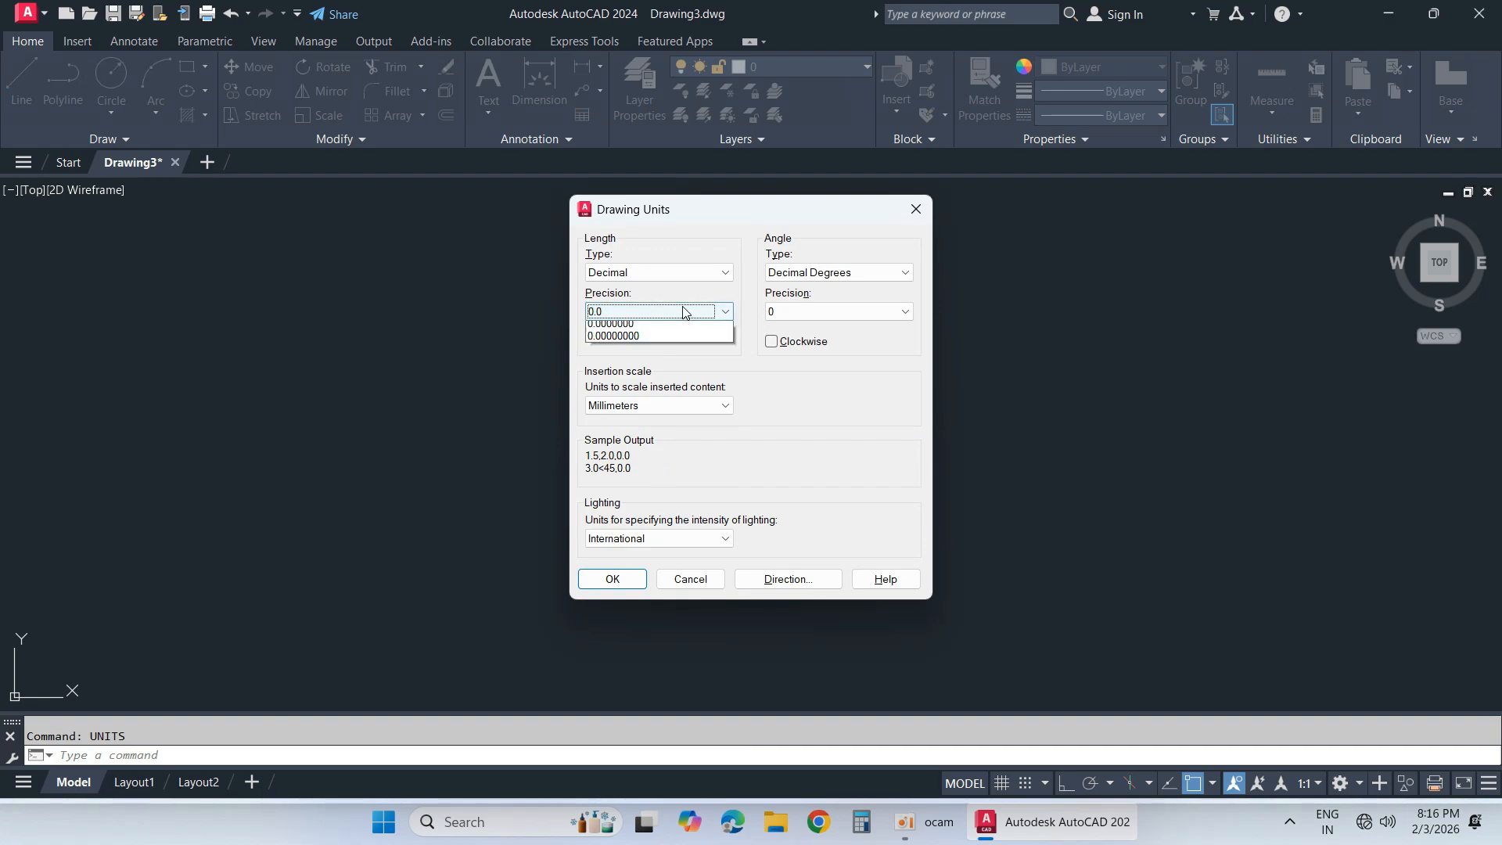
pyautogui.click(655, 353)
pyautogui.click(806, 312)
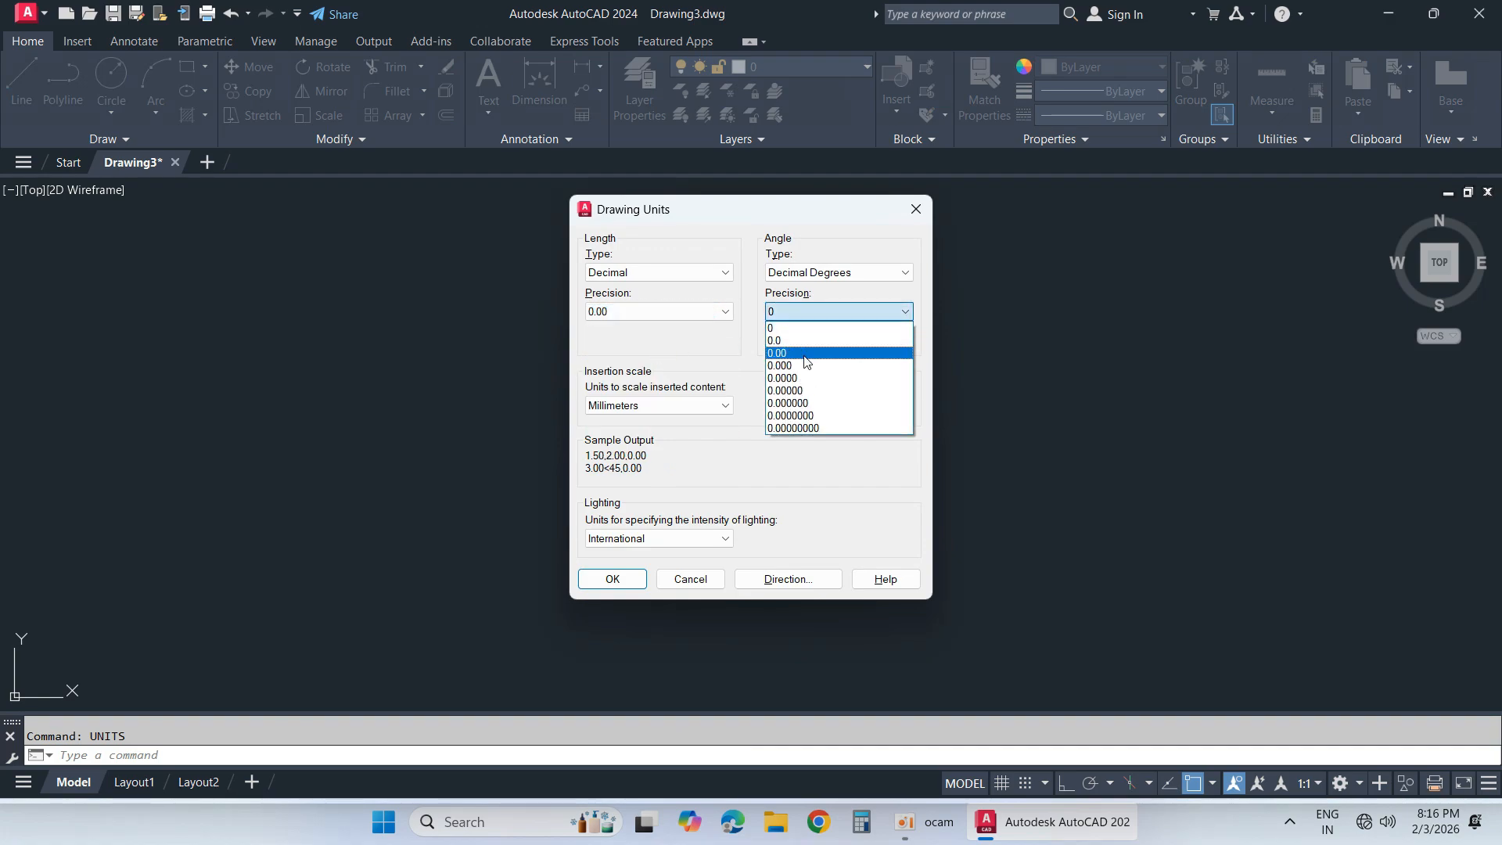
pyautogui.click(804, 353)
pyautogui.click(638, 579)
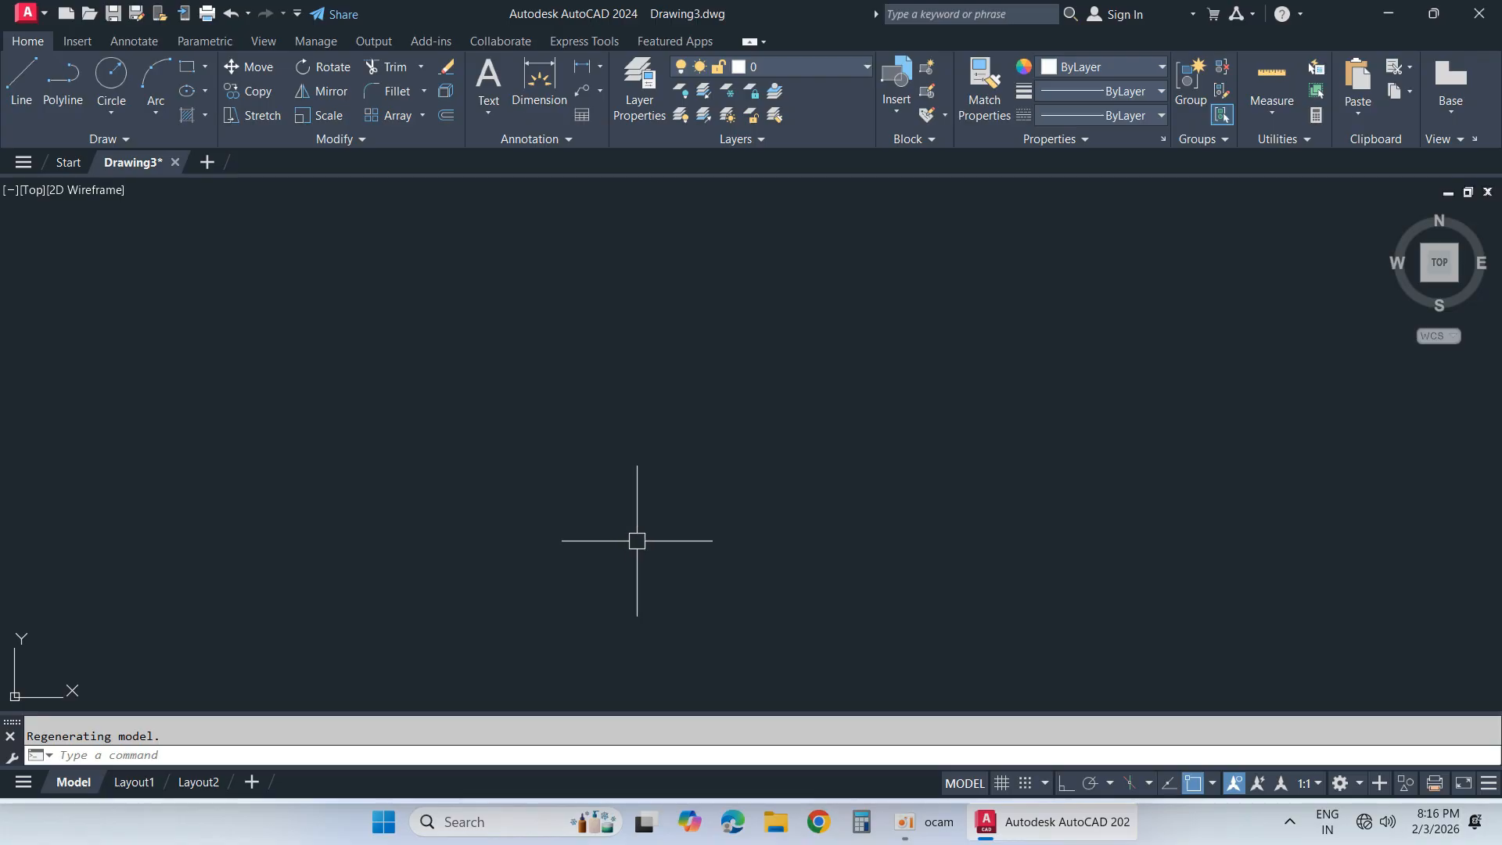
pyautogui.write('rec')
pyautogui.press('Return')
pyautogui.click(448, 535)
pyautogui.press('Escape')
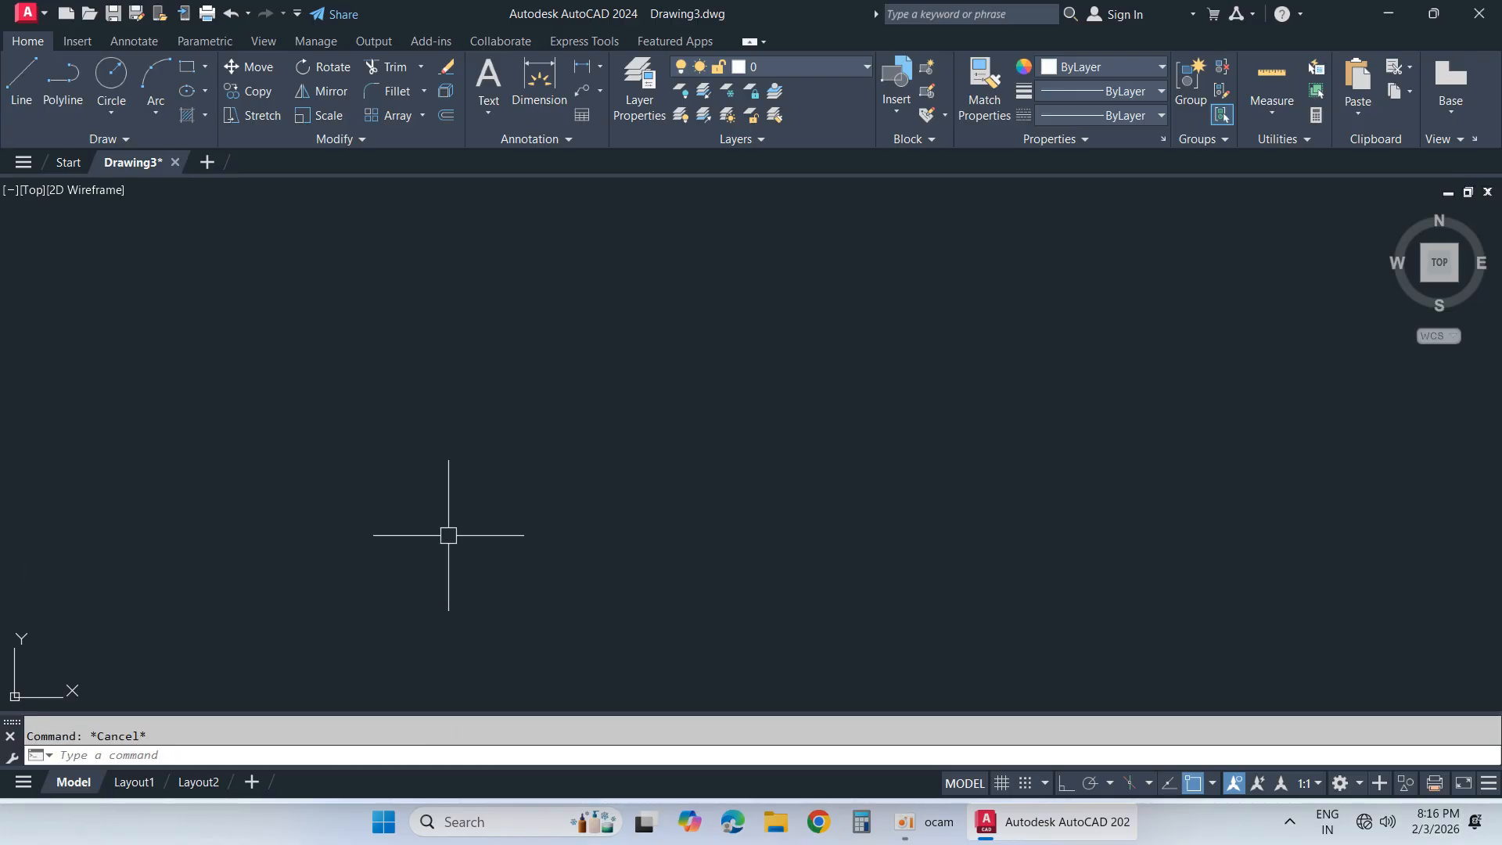
# Step: Draw a rectangle 50 long and 50 wide with its first corner at the origin 0,0
pyautogui.write('rec')
pyautogui.press('Return')
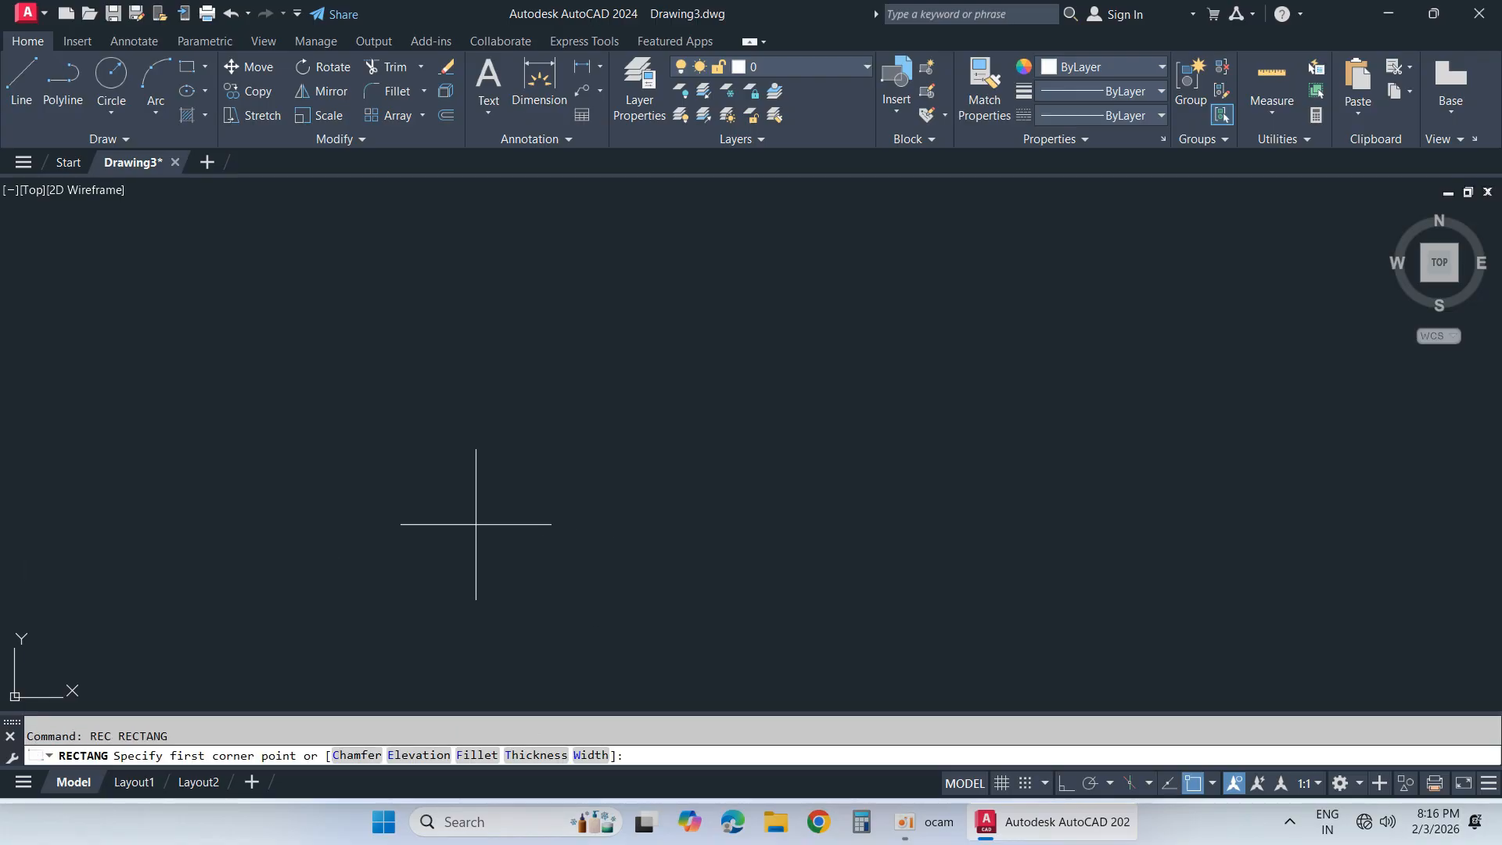
pyautogui.write('0,0')
pyautogui.press('Return')
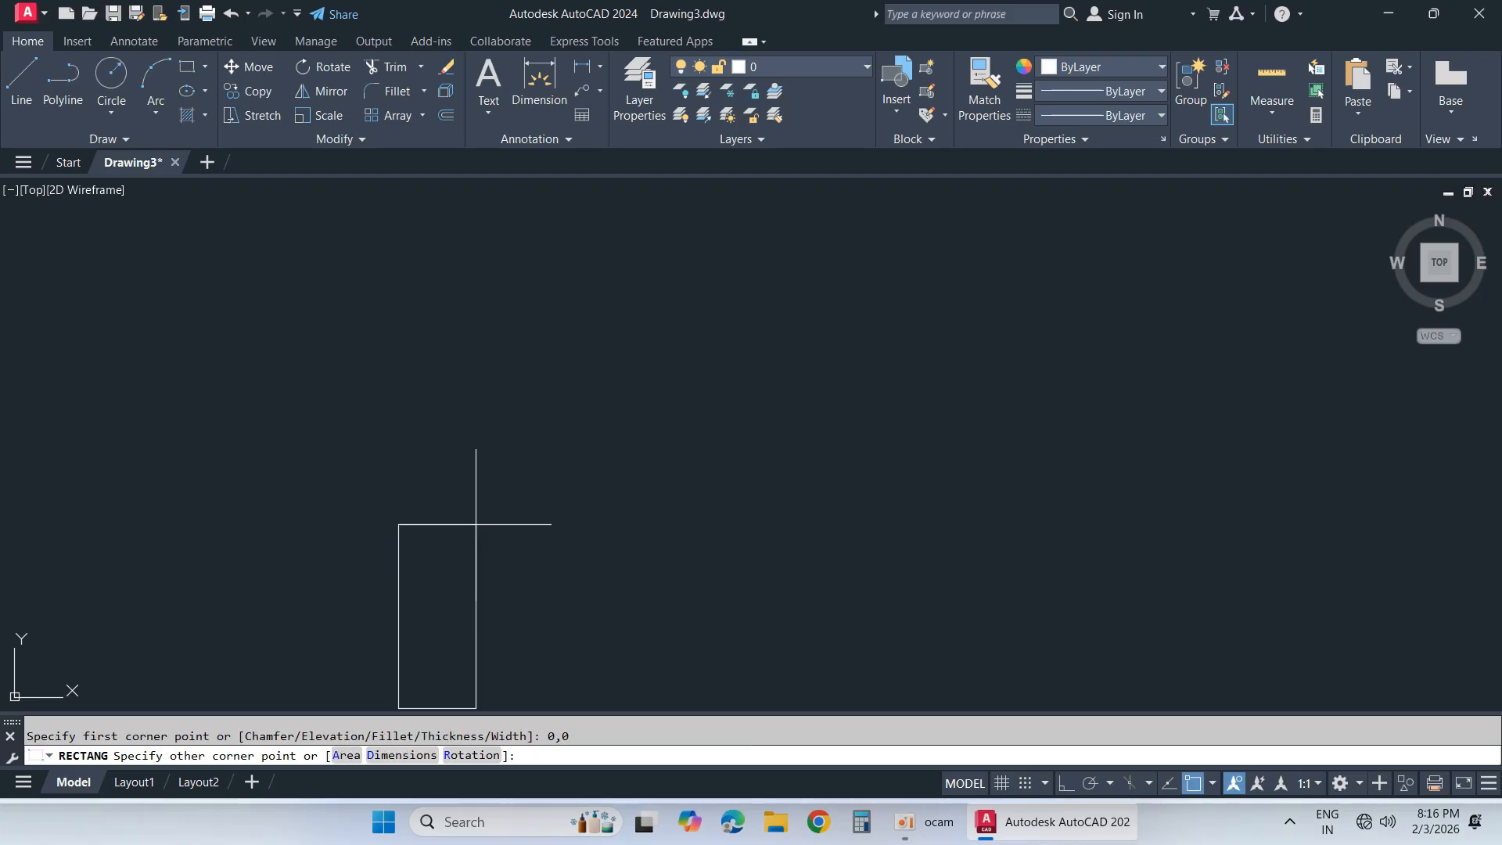
pyautogui.write('d')
pyautogui.press('Return')
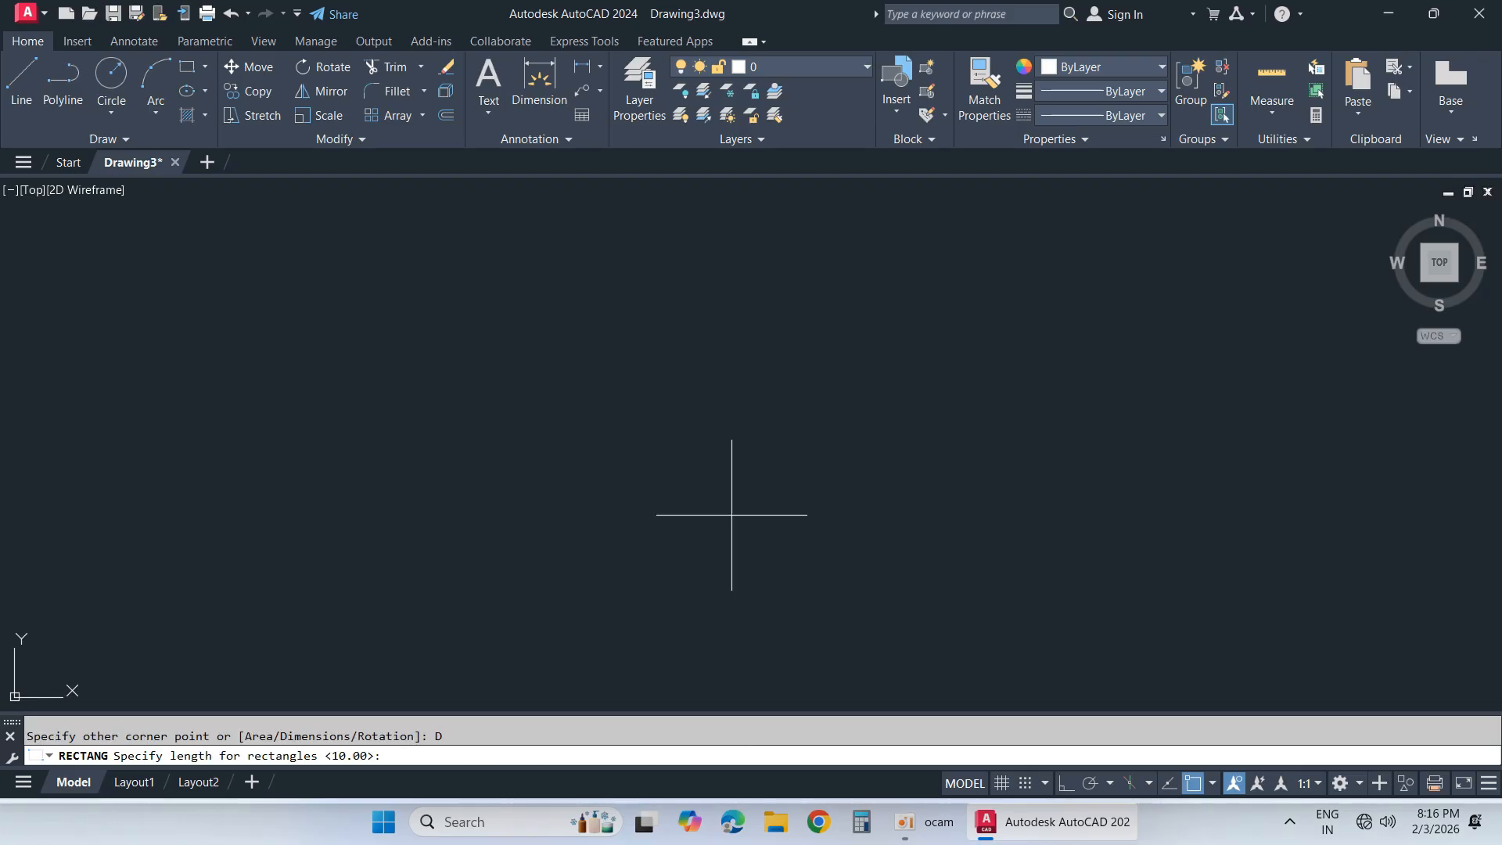
pyautogui.write('50')
pyautogui.press('Return')
pyautogui.write('50')
pyautogui.press('Return')
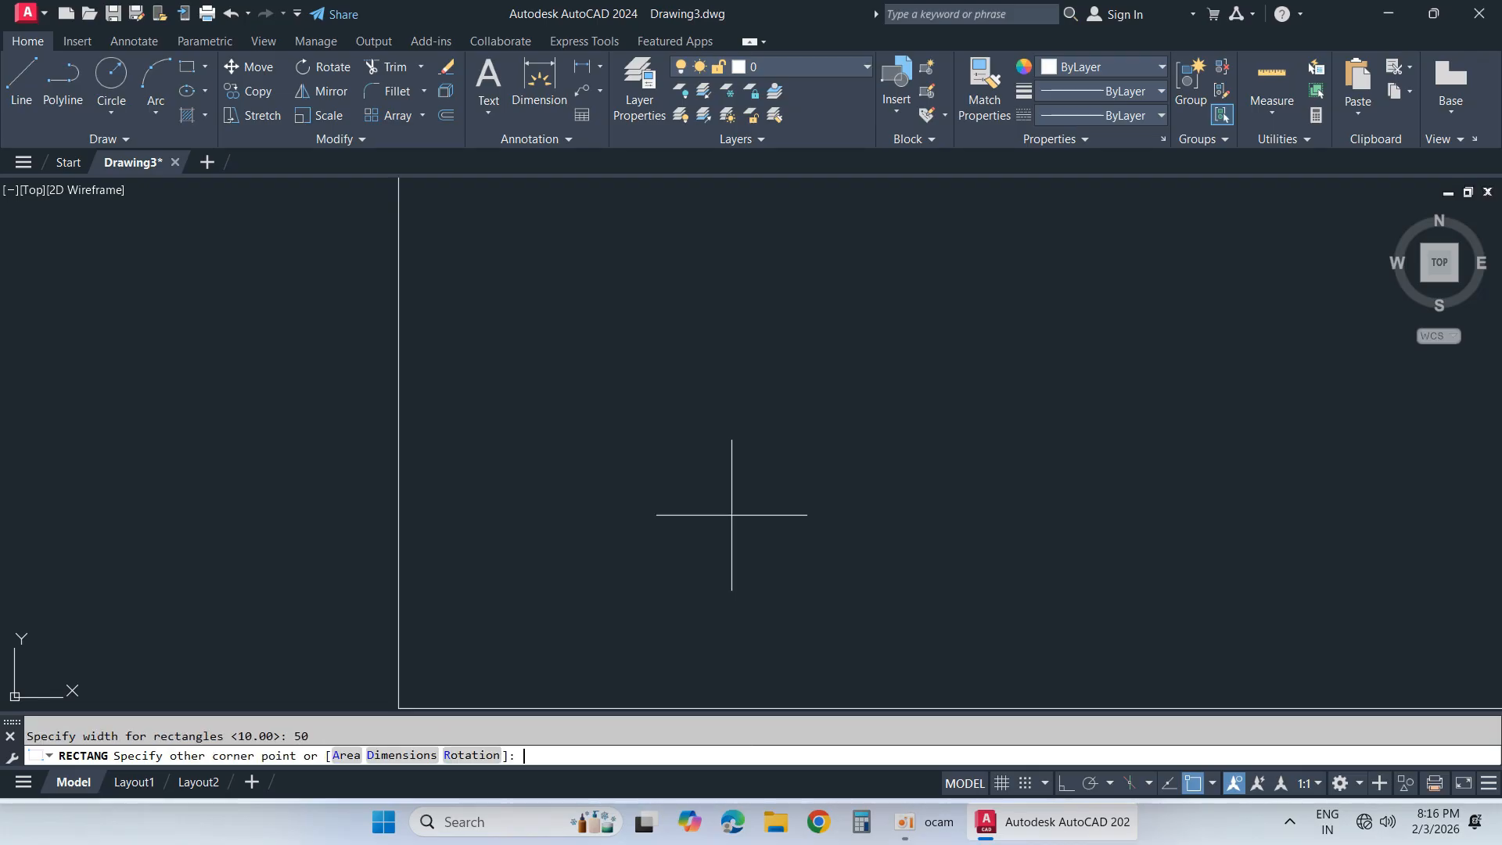
pyautogui.press('Return')
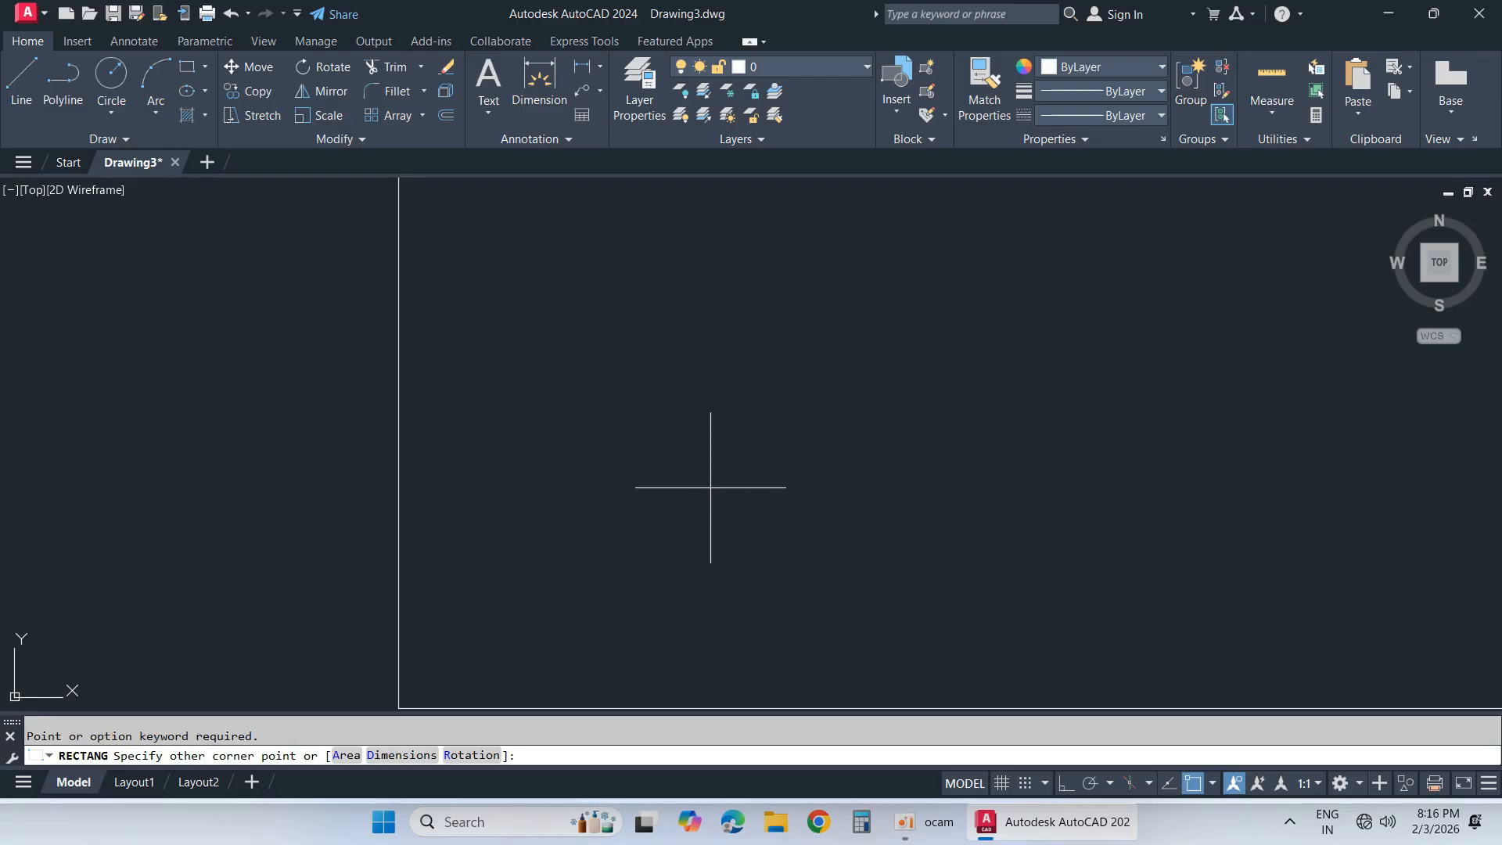
pyautogui.click(708, 480)
# Step: Add a linear dimension below the square's bottom edge and inspect its text and arrow size
pyautogui.middleClick(712, 479)
pyautogui.middleClick(711, 480)
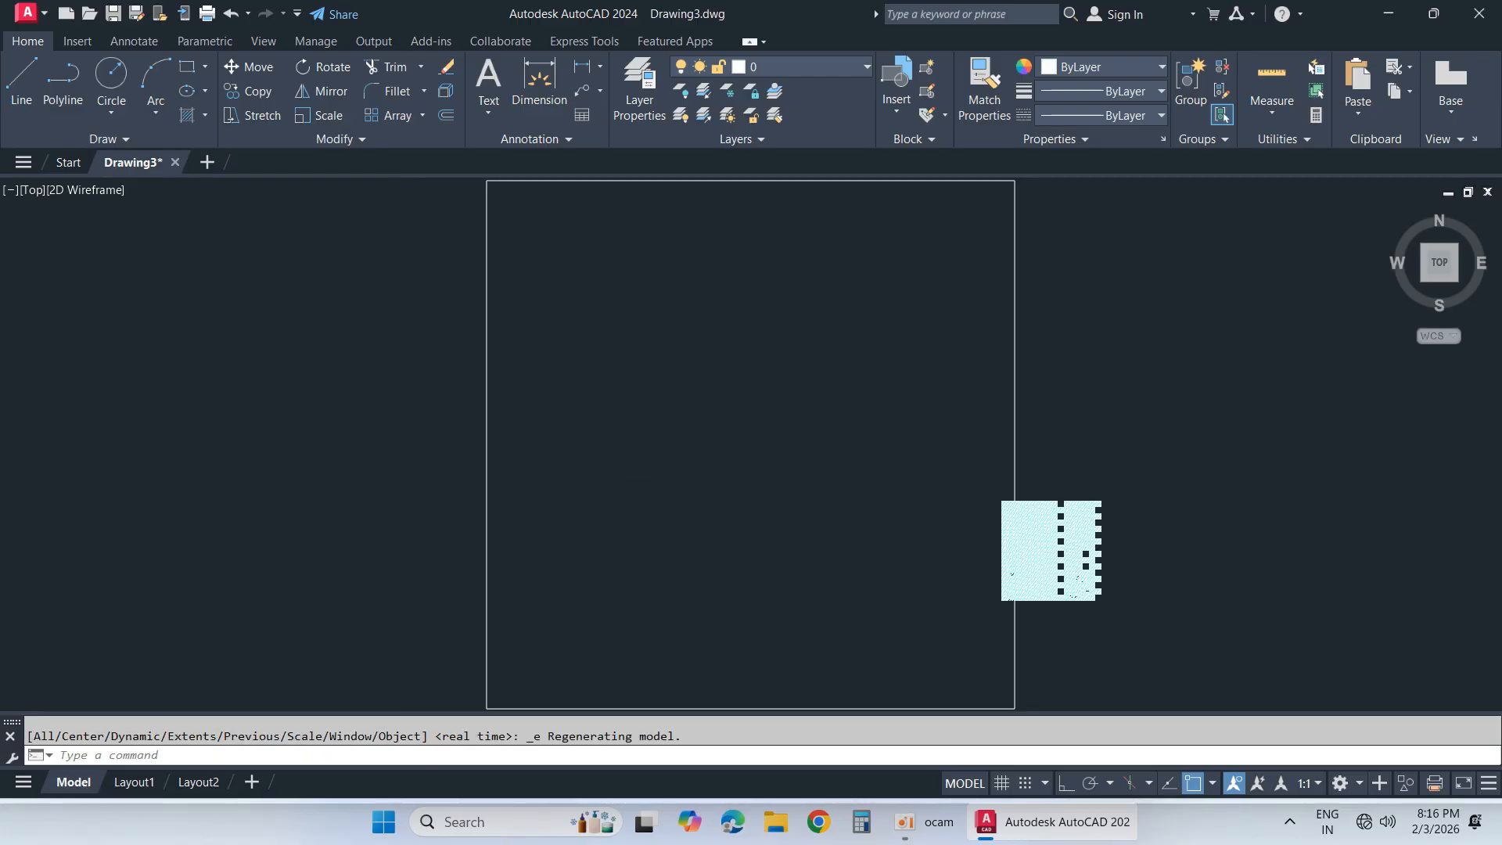
pyautogui.scroll(-2, 665, 456)
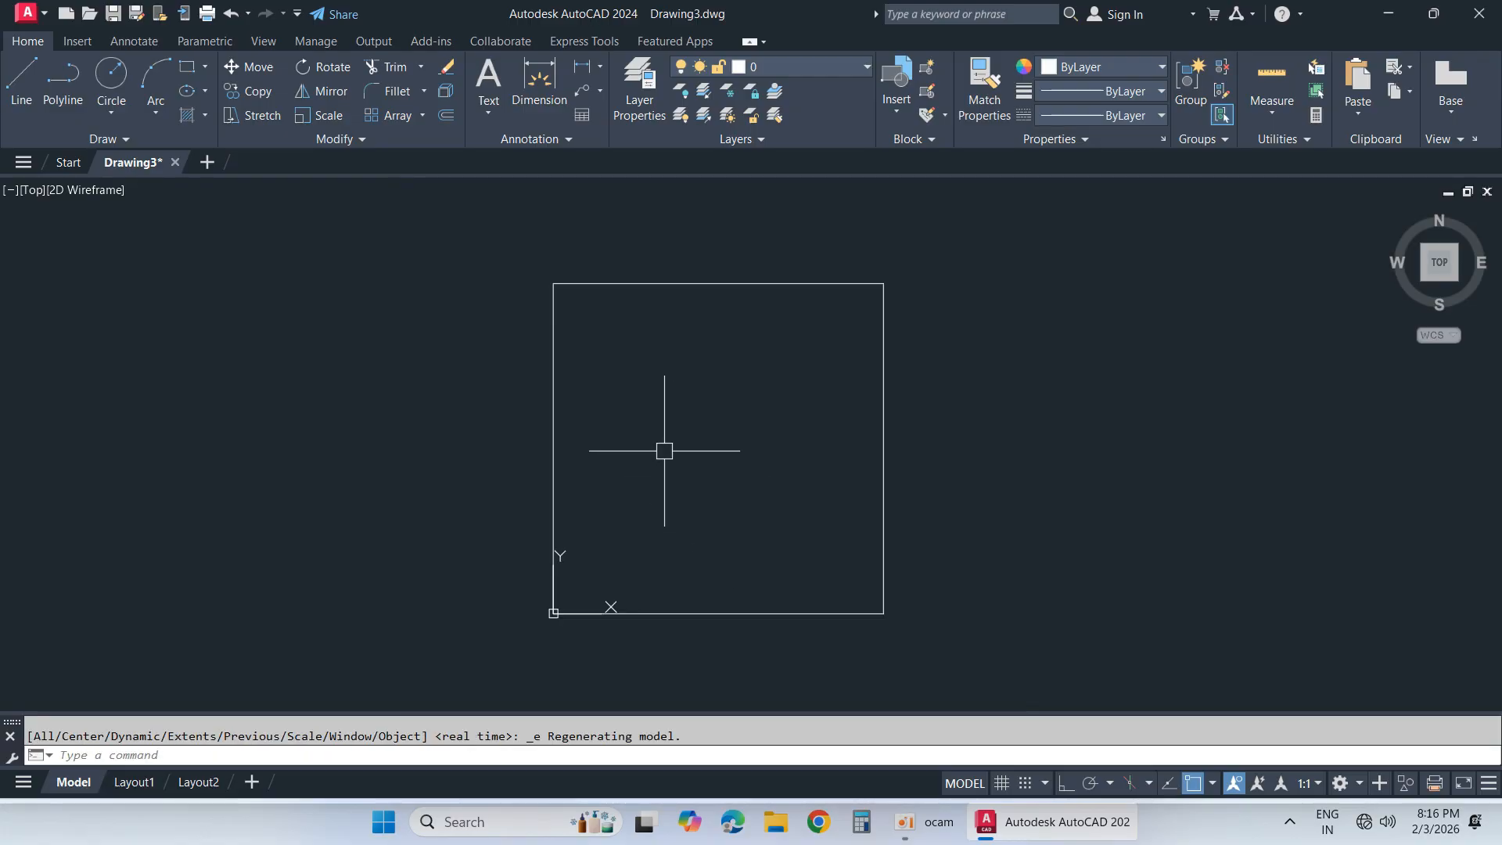
pyautogui.write('dli')
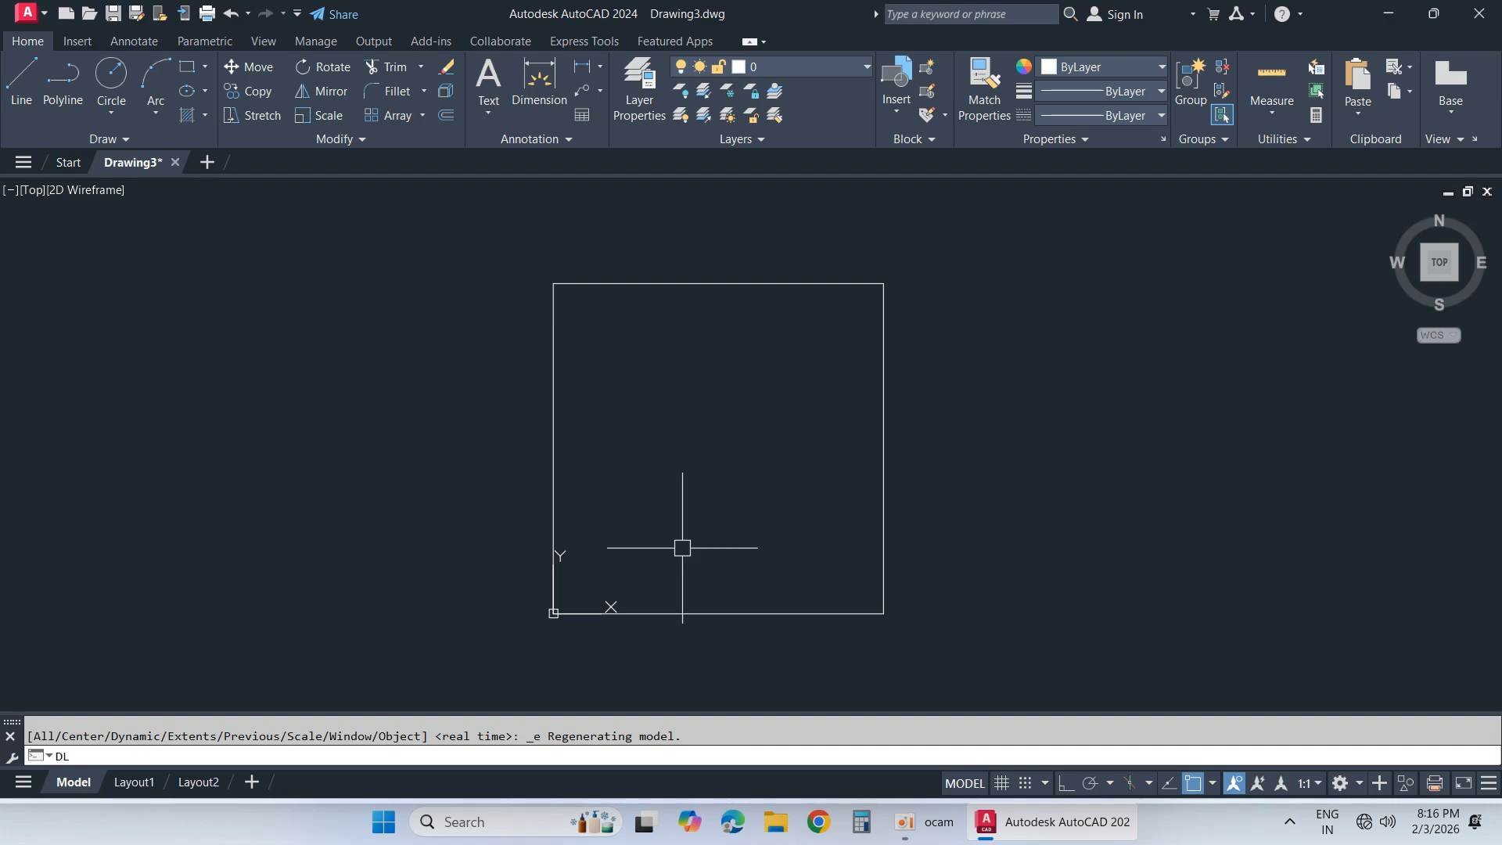
pyautogui.press('Return')
pyautogui.press('Return')
pyautogui.click(687, 613)
pyautogui.click(695, 613)
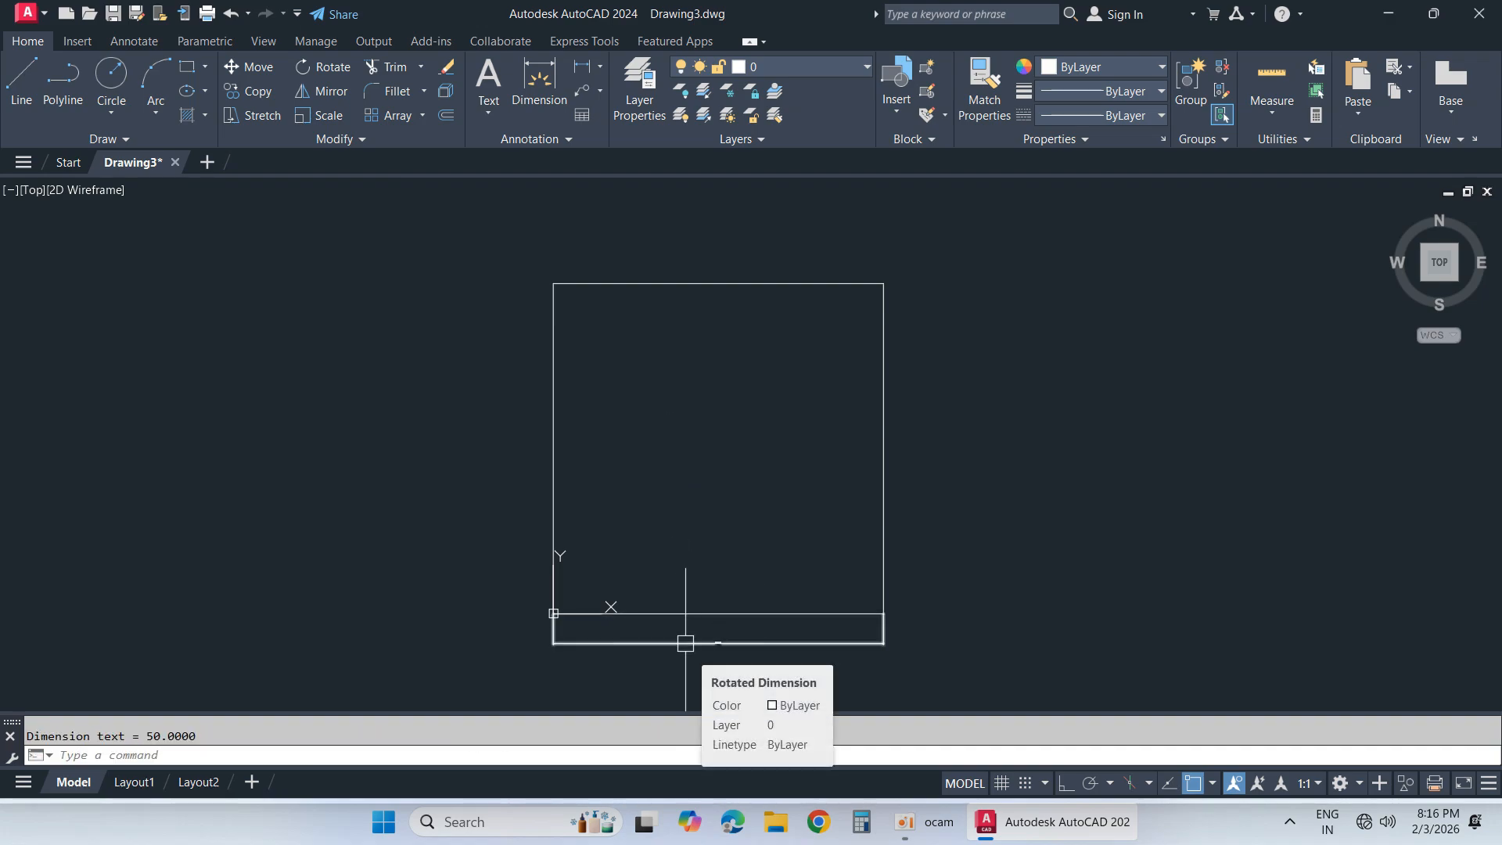
pyautogui.scroll(8, 685, 644)
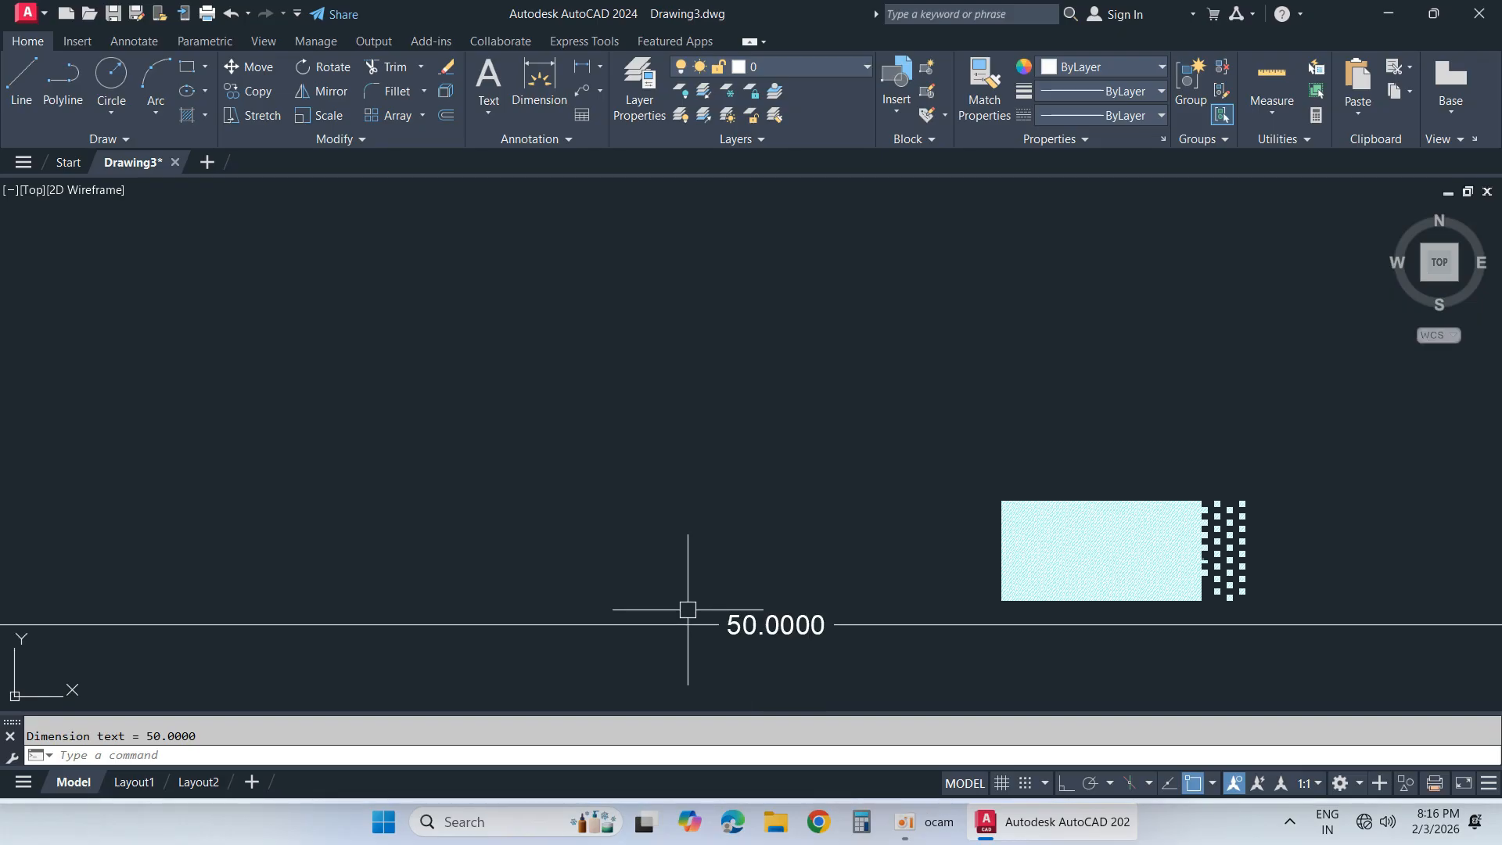
# Step: Delete the linear dimension below the square
pyautogui.scroll(-5, 688, 610)
pyautogui.click(688, 587)
pyautogui.click(636, 636)
pyautogui.press('Delete')
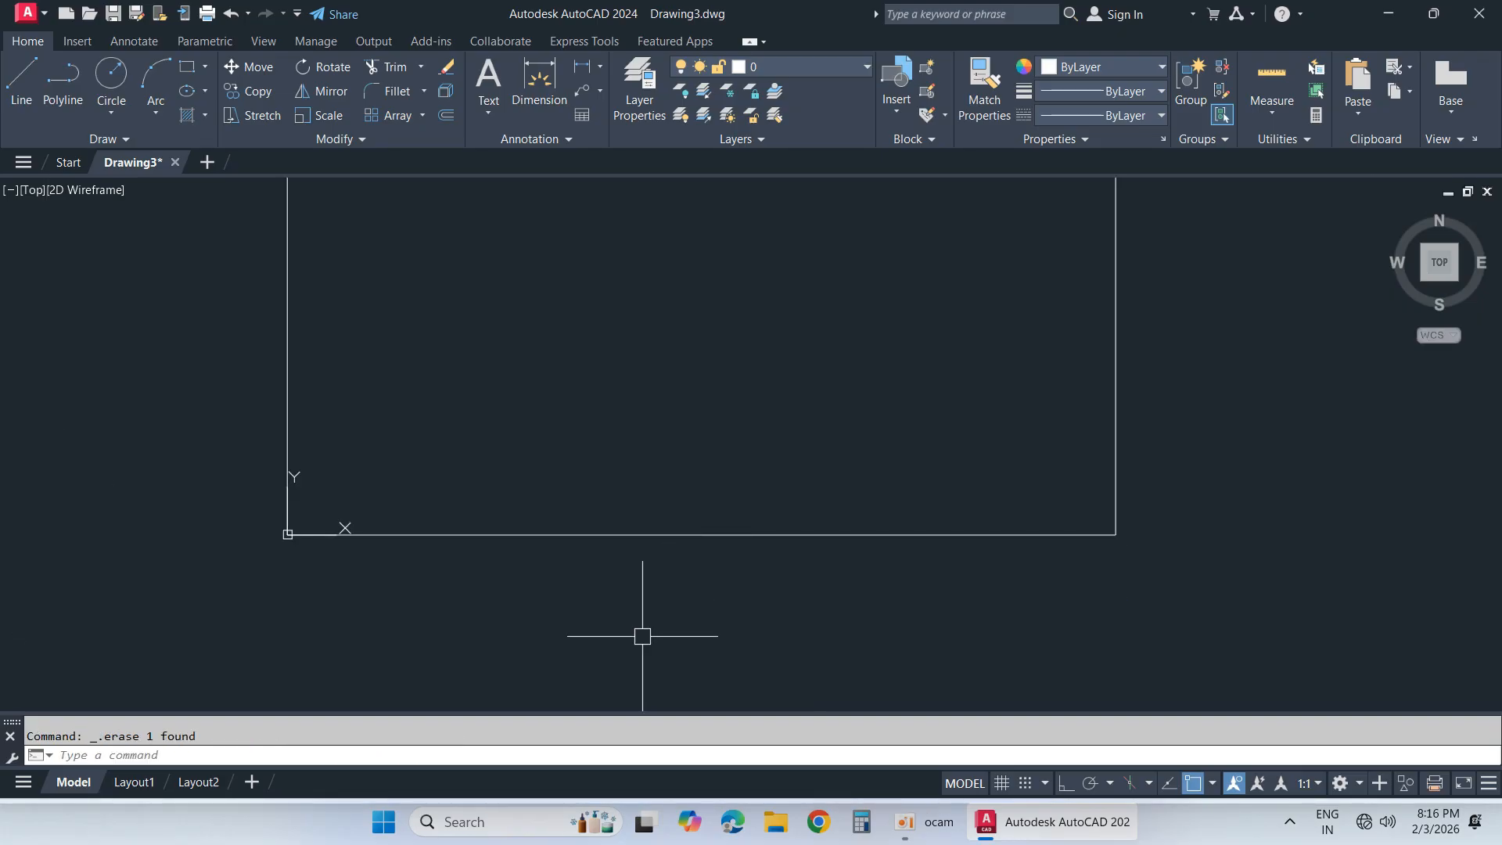
# Step: Modify the Standard dimension style, setting the arrow size to 2.50
pyautogui.press('Return')
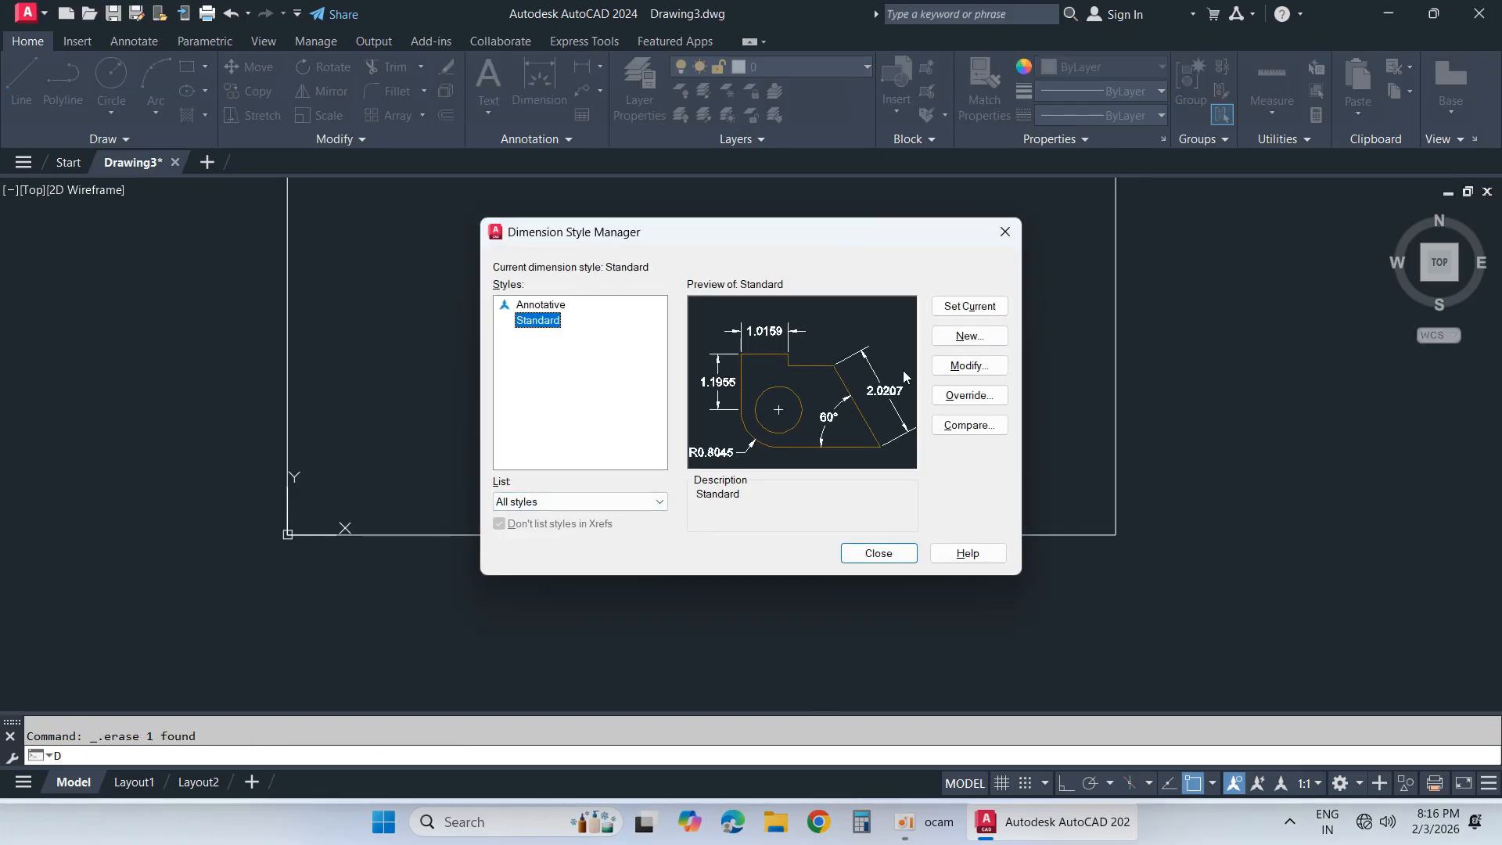
pyautogui.click(968, 366)
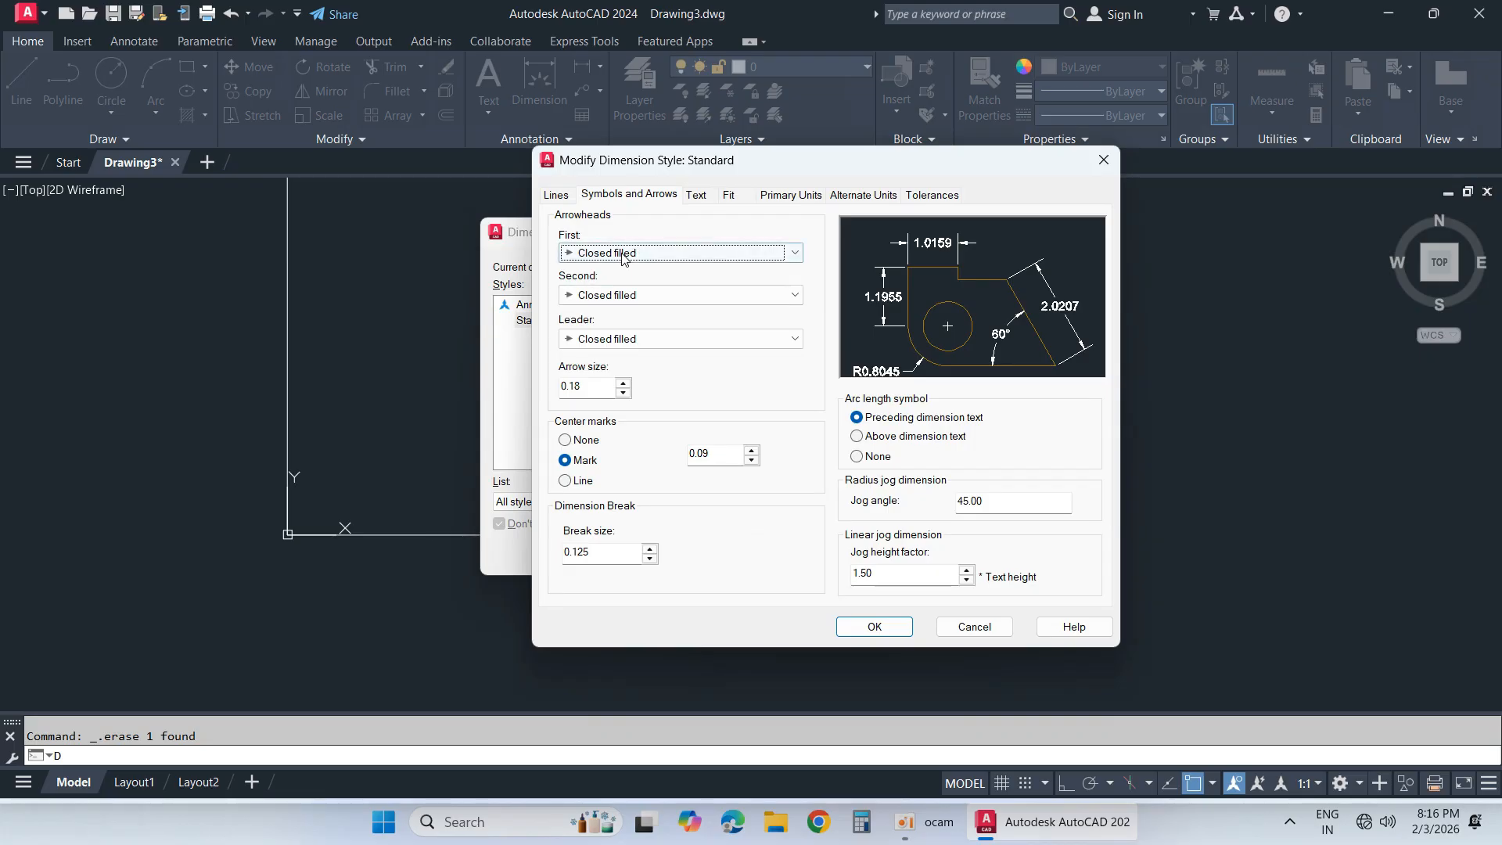
pyautogui.doubleClick(595, 387)
pyautogui.write('2.50')
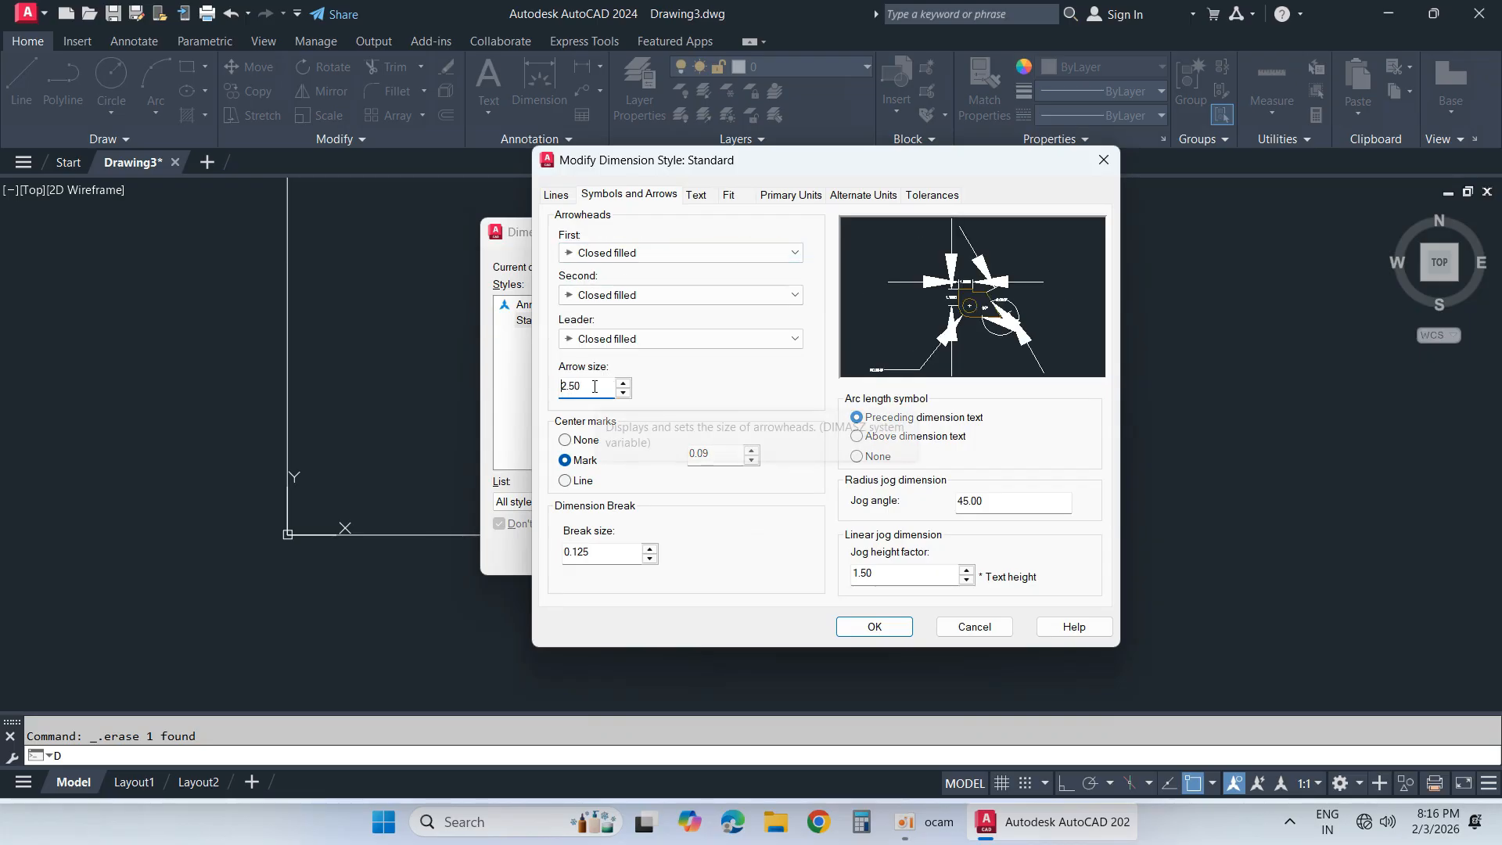
# Step: Set the dimension text height to 2.50 and its color to ByLayer, with fill color None
pyautogui.click(702, 195)
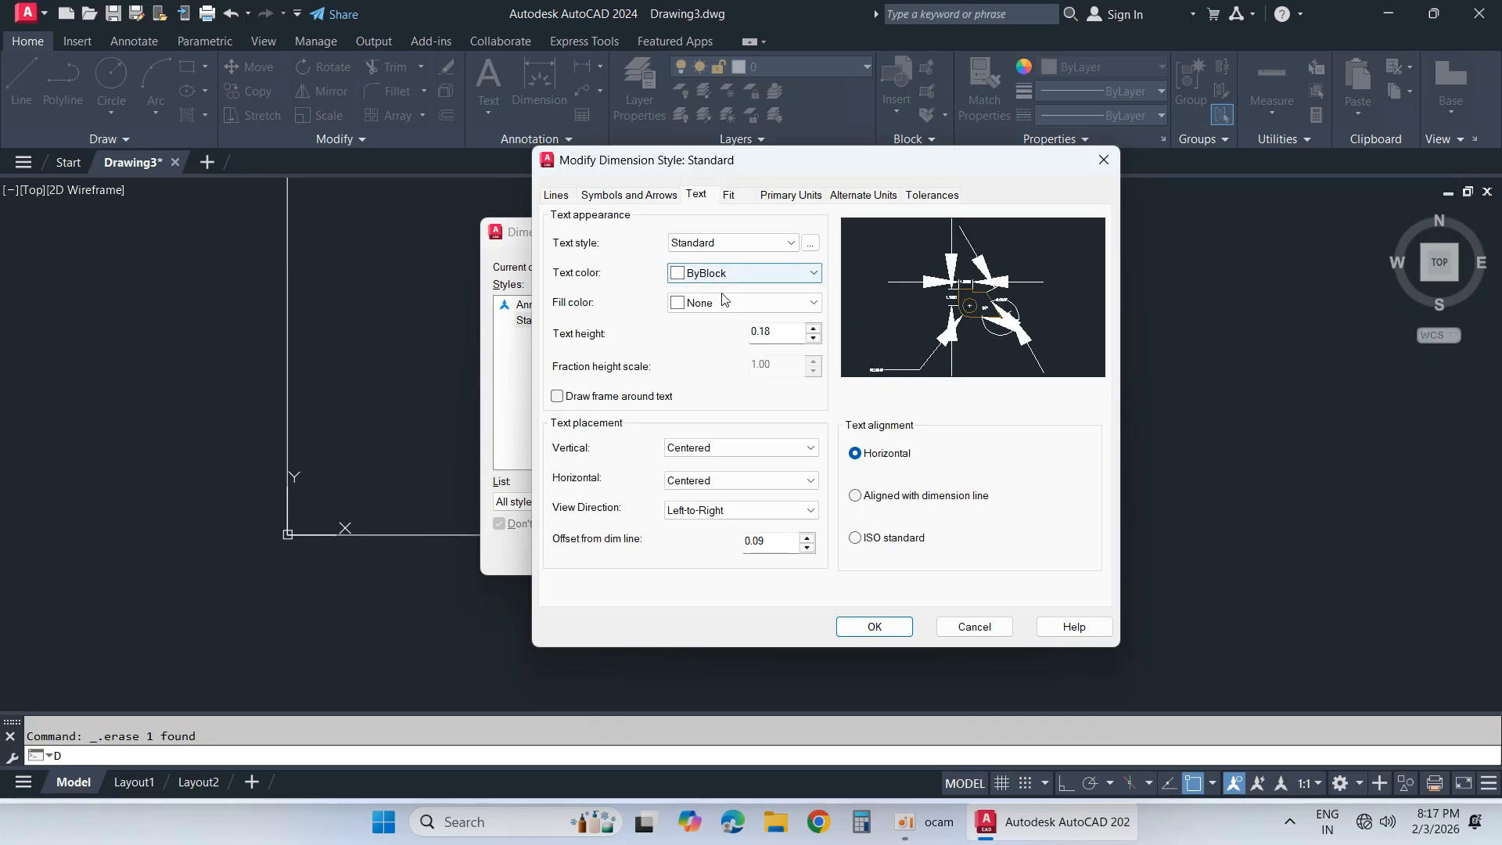
pyautogui.click(751, 280)
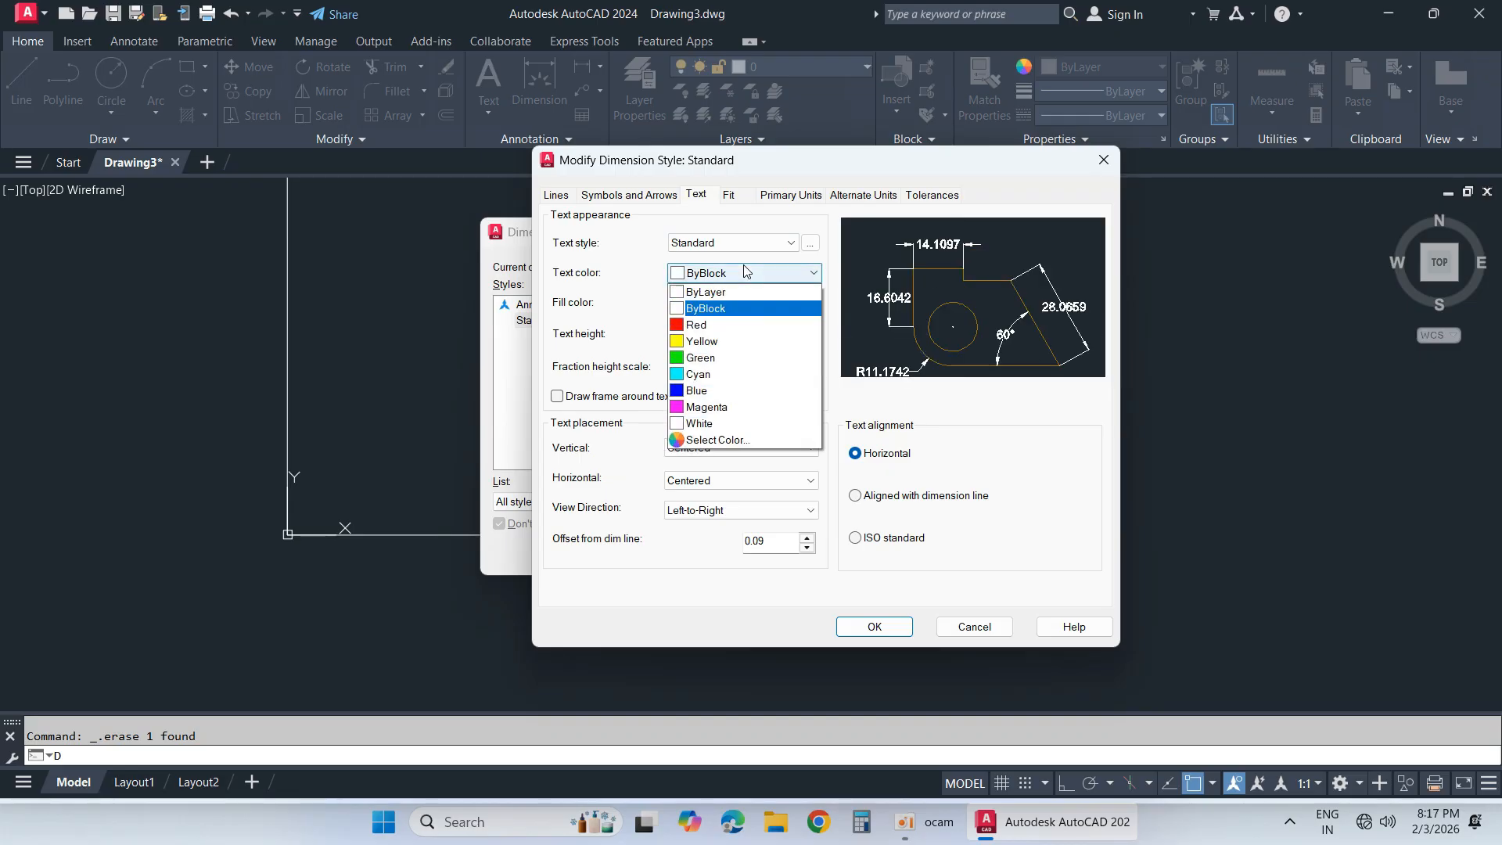
pyautogui.click(747, 289)
pyautogui.click(749, 306)
pyautogui.click(748, 306)
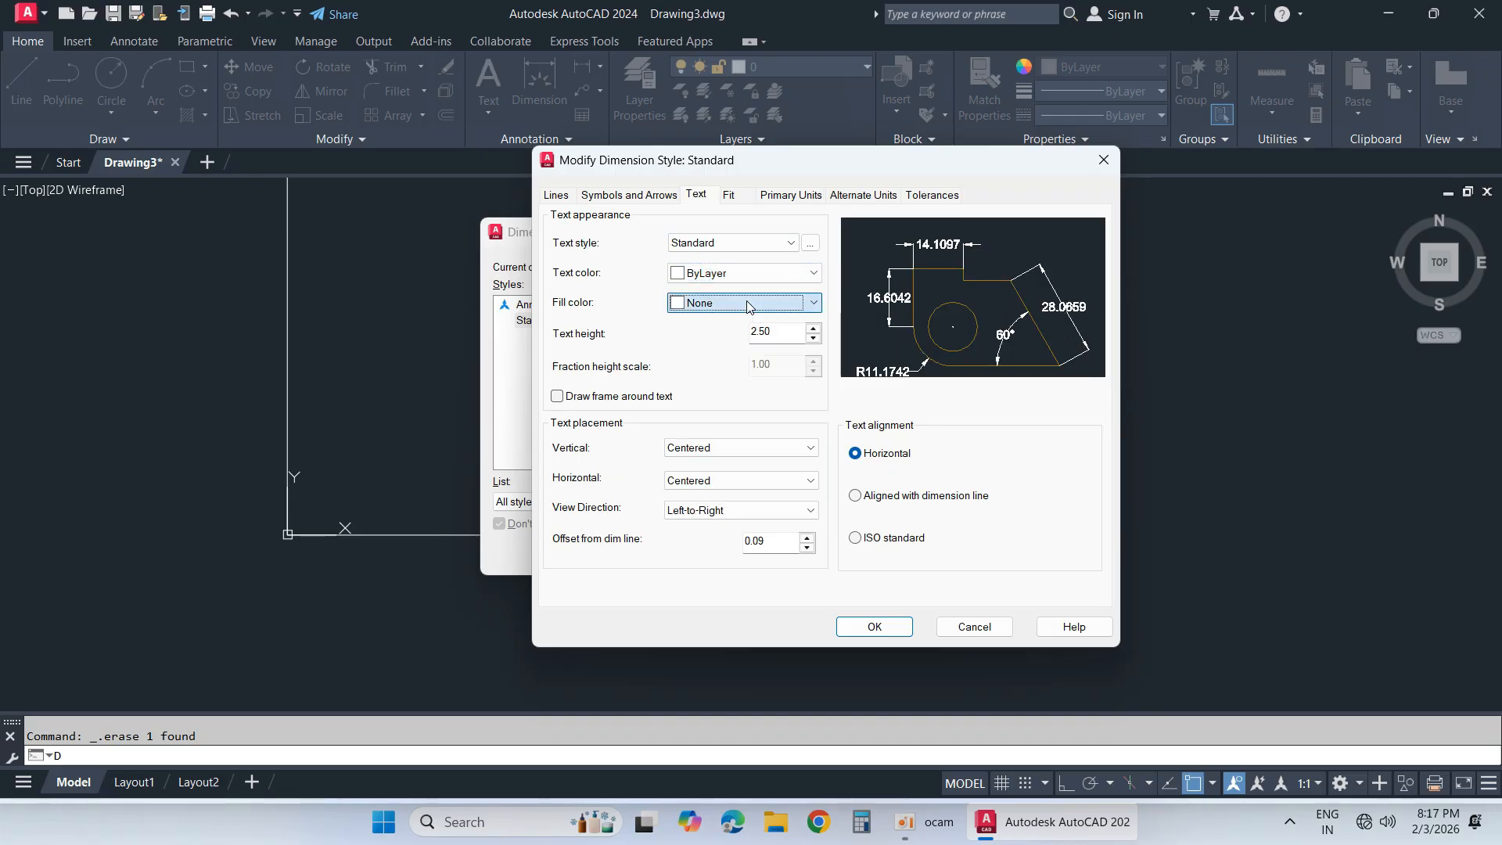
# Step: Align the dimension text with the dimension line, place it vertically Above and set its offset to 1
pyautogui.click(856, 495)
pyautogui.click(746, 448)
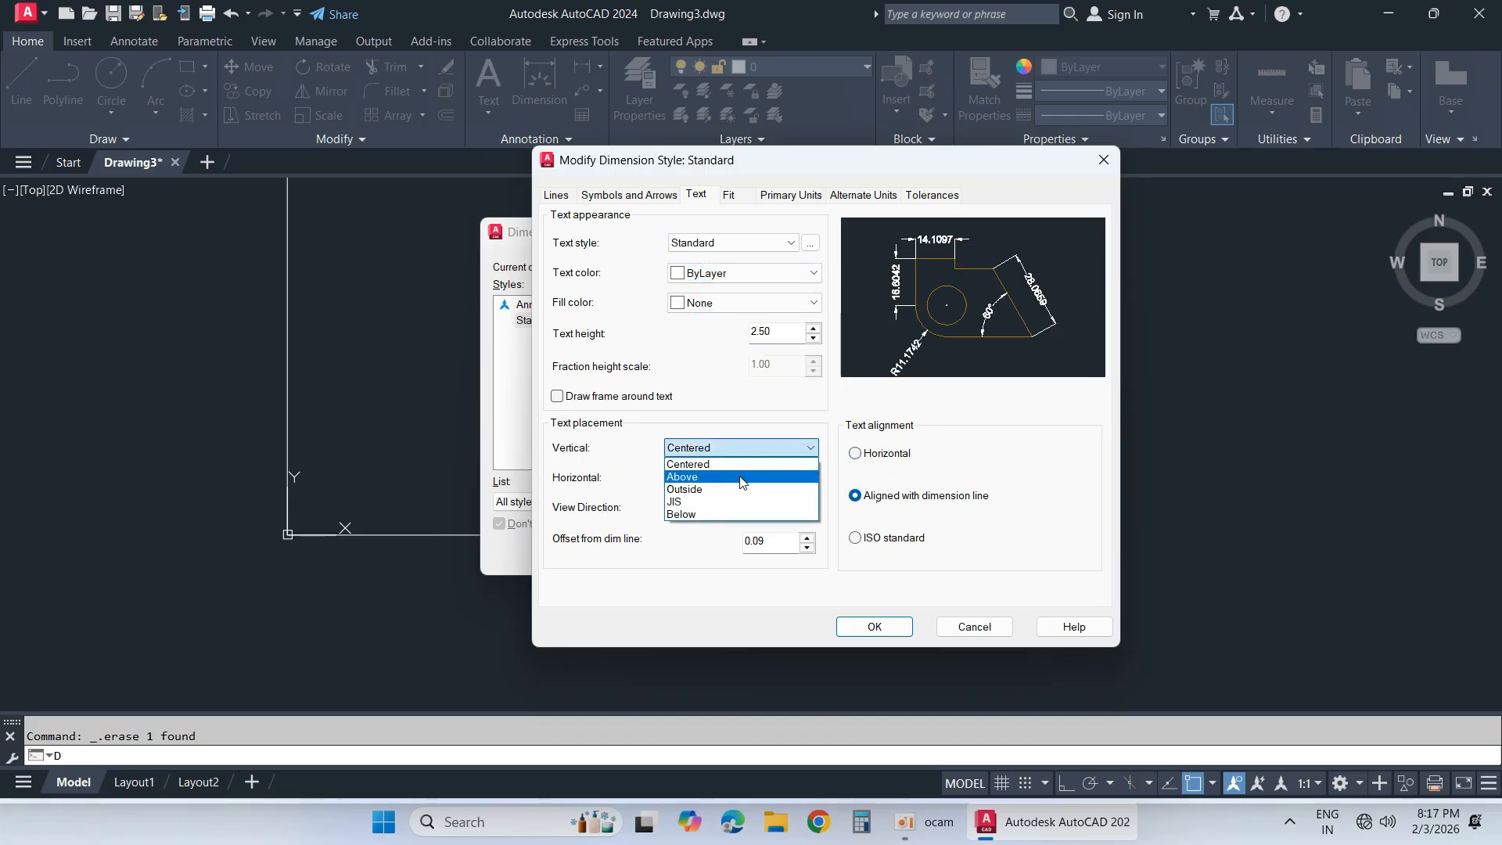
pyautogui.click(745, 462)
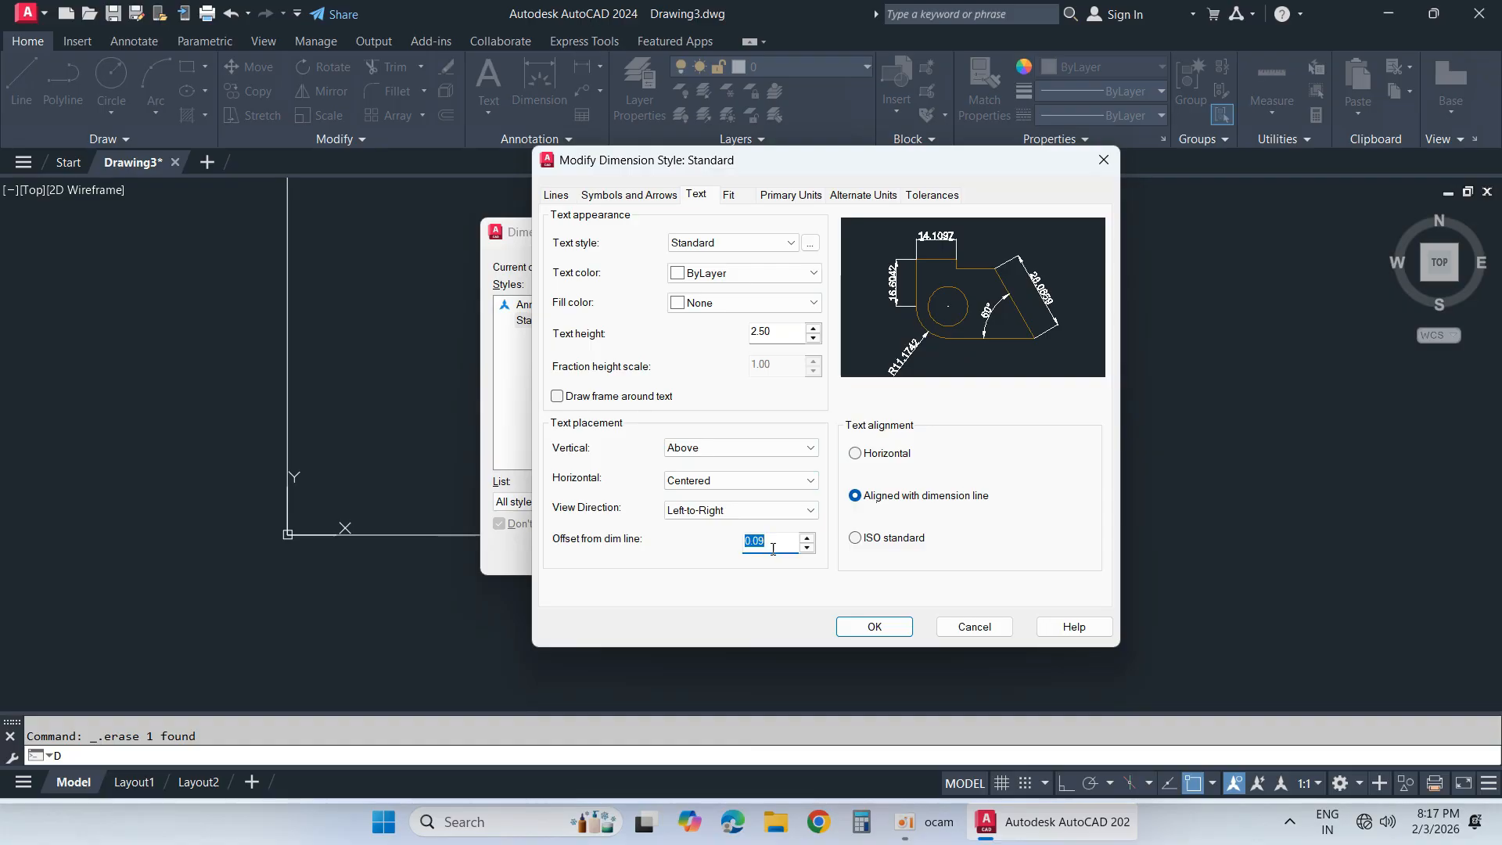
pyautogui.write('1')
# Step: Set the dimension lines' color, linetype and lineweight to ByLayer
pyautogui.click(633, 194)
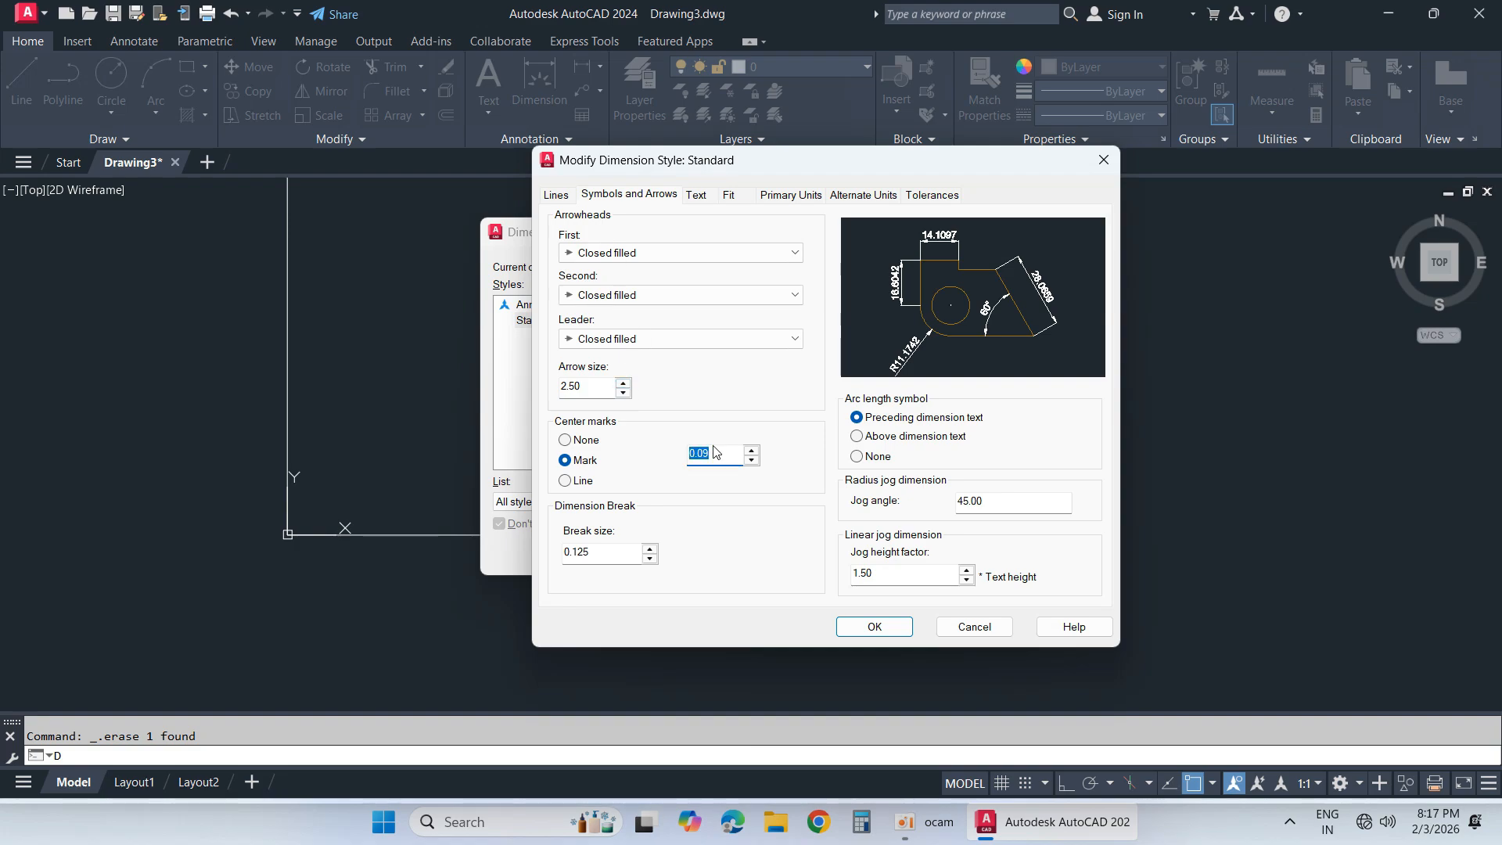
pyautogui.click(557, 194)
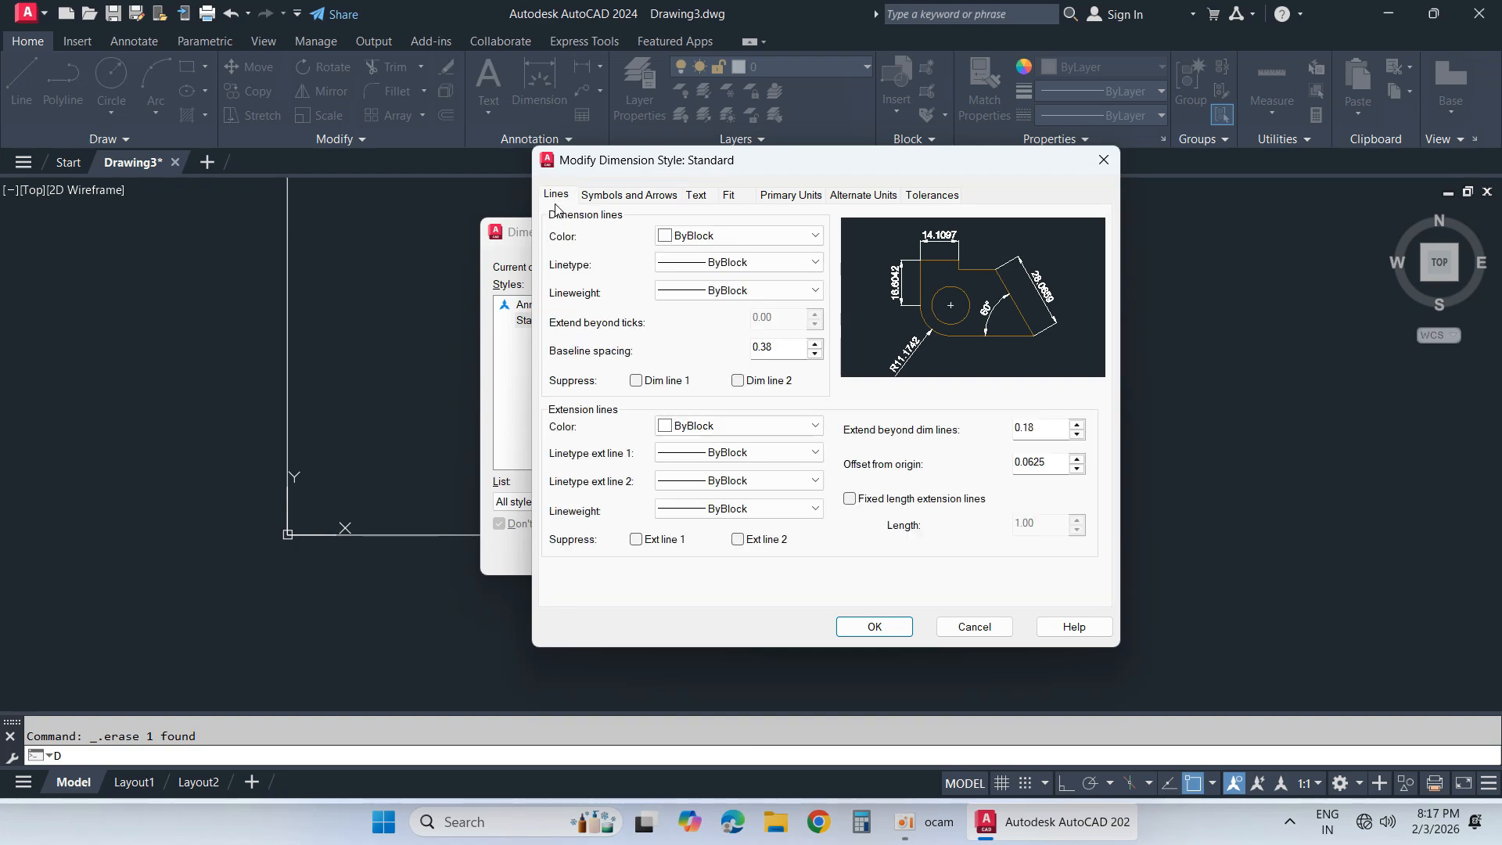
pyautogui.click(728, 235)
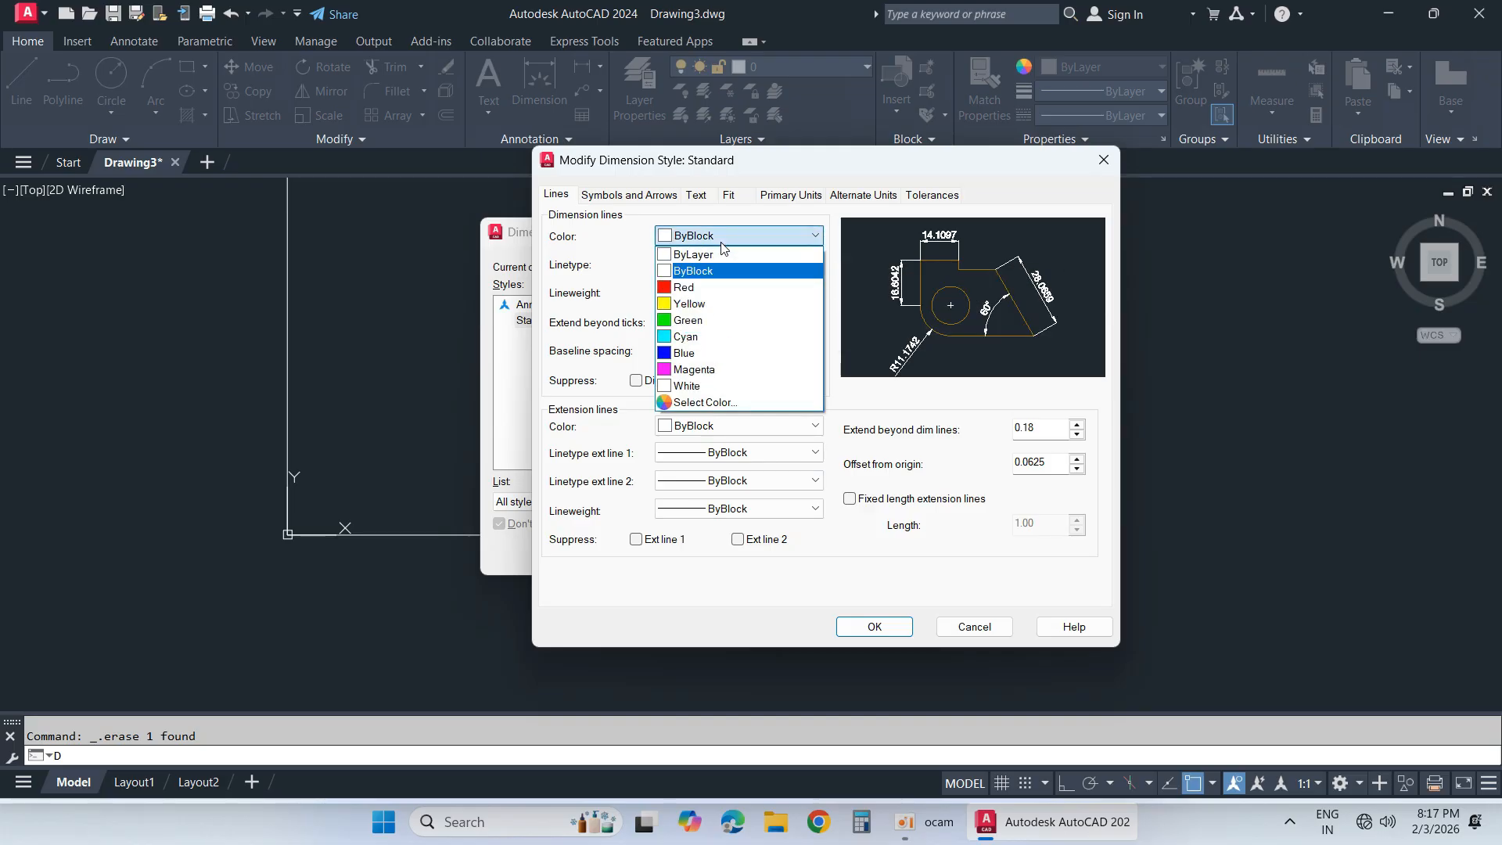
pyautogui.click(722, 254)
pyautogui.click(736, 262)
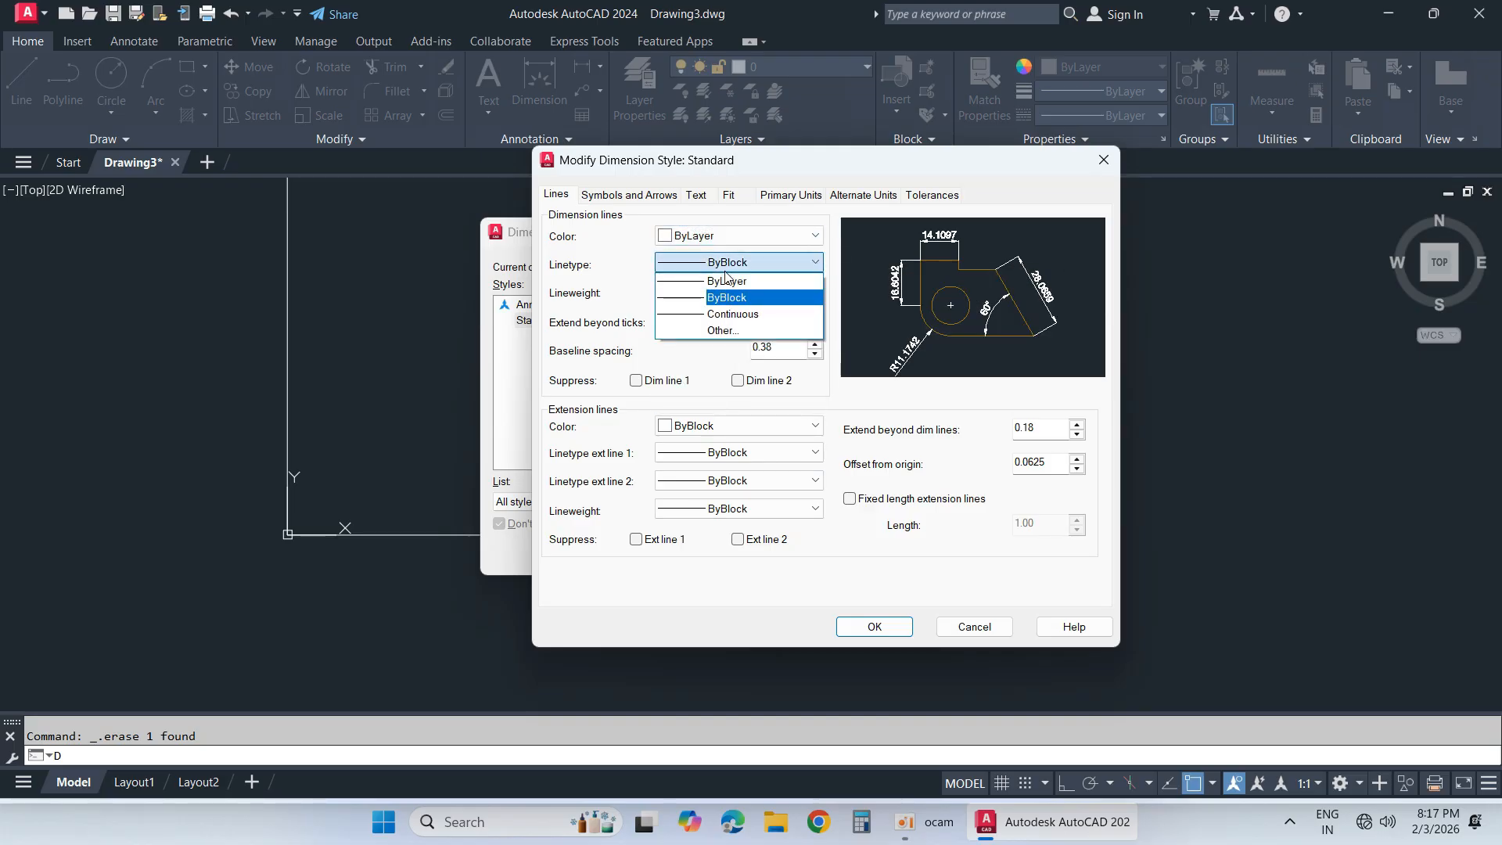
pyautogui.click(728, 278)
pyautogui.click(730, 291)
pyautogui.click(727, 309)
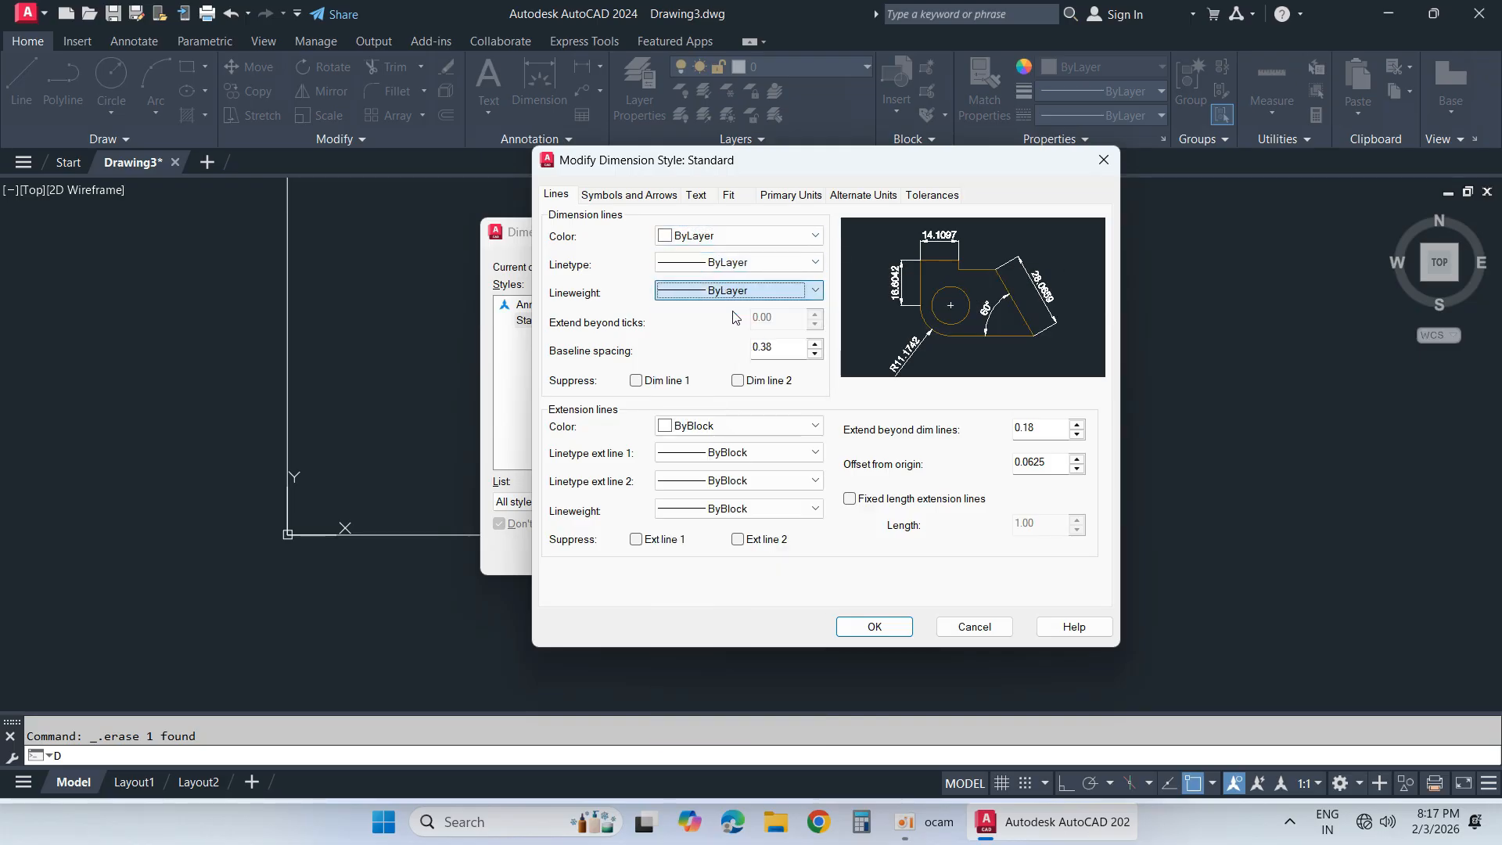
# Step: Set the extension lines' color, both extension line linetypes and the lineweight to ByLayer
pyautogui.click(737, 427)
pyautogui.click(741, 440)
pyautogui.click(745, 452)
pyautogui.click(727, 473)
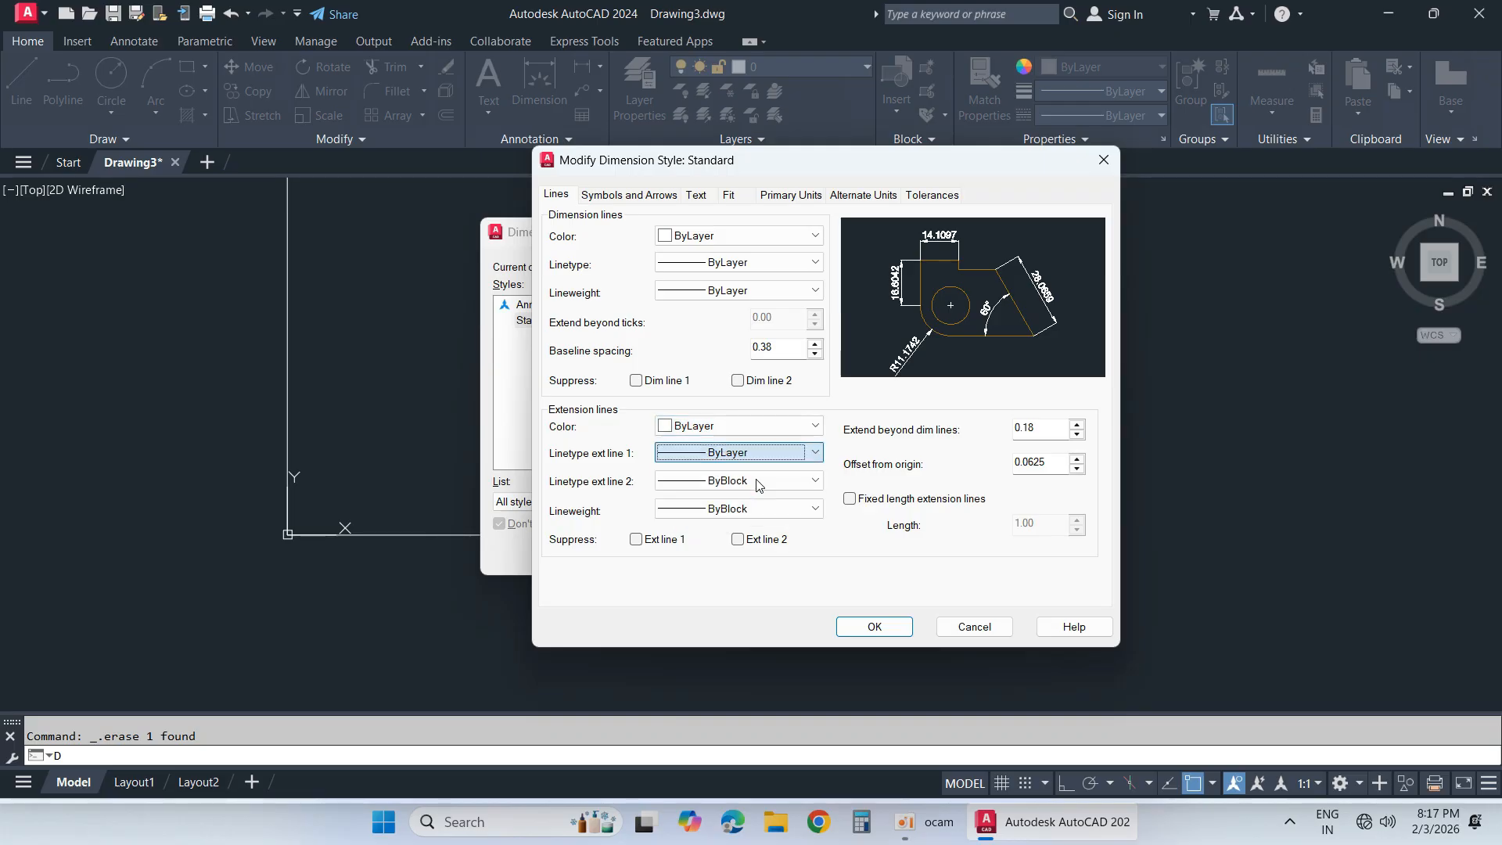
pyautogui.click(751, 480)
pyautogui.click(758, 501)
pyautogui.click(765, 512)
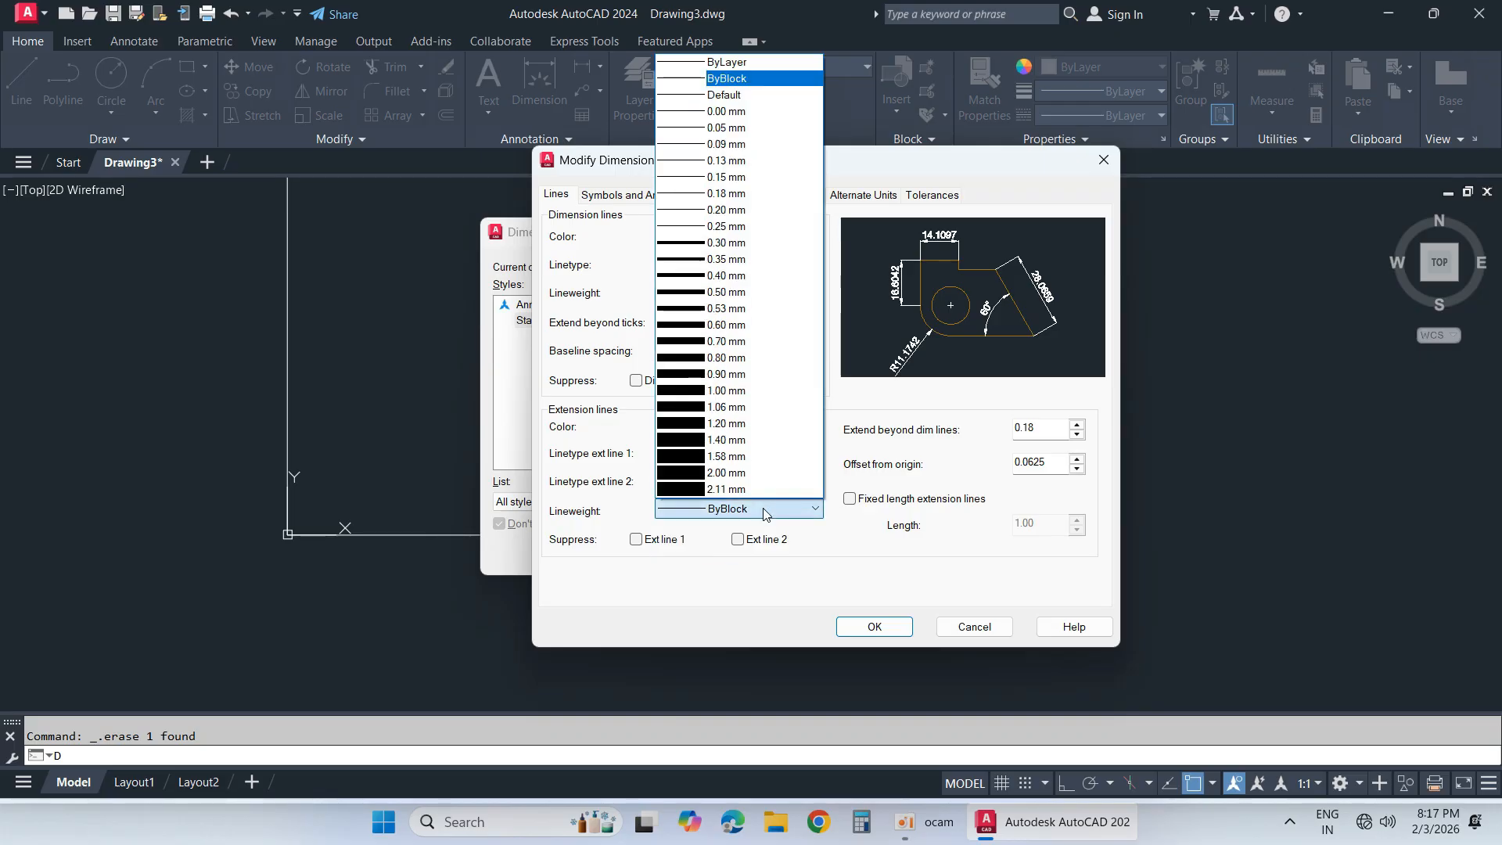
pyautogui.click(768, 64)
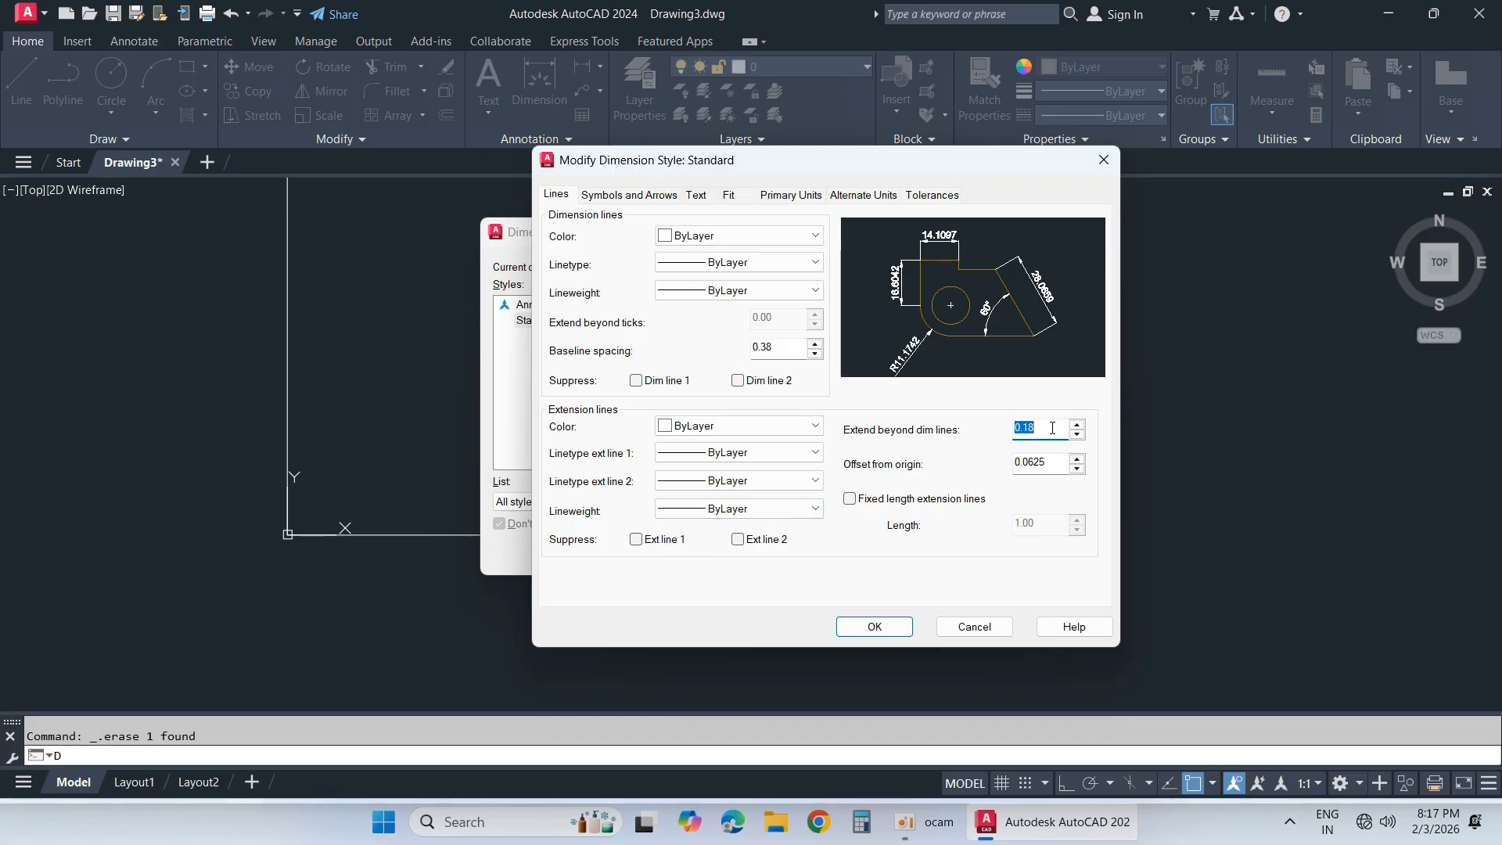
# Step: Extend the extension lines 2.00 beyond the dimension lines and set their offset from origin to 1.00
pyautogui.write('2.00')
pyautogui.doubleClick(1049, 460)
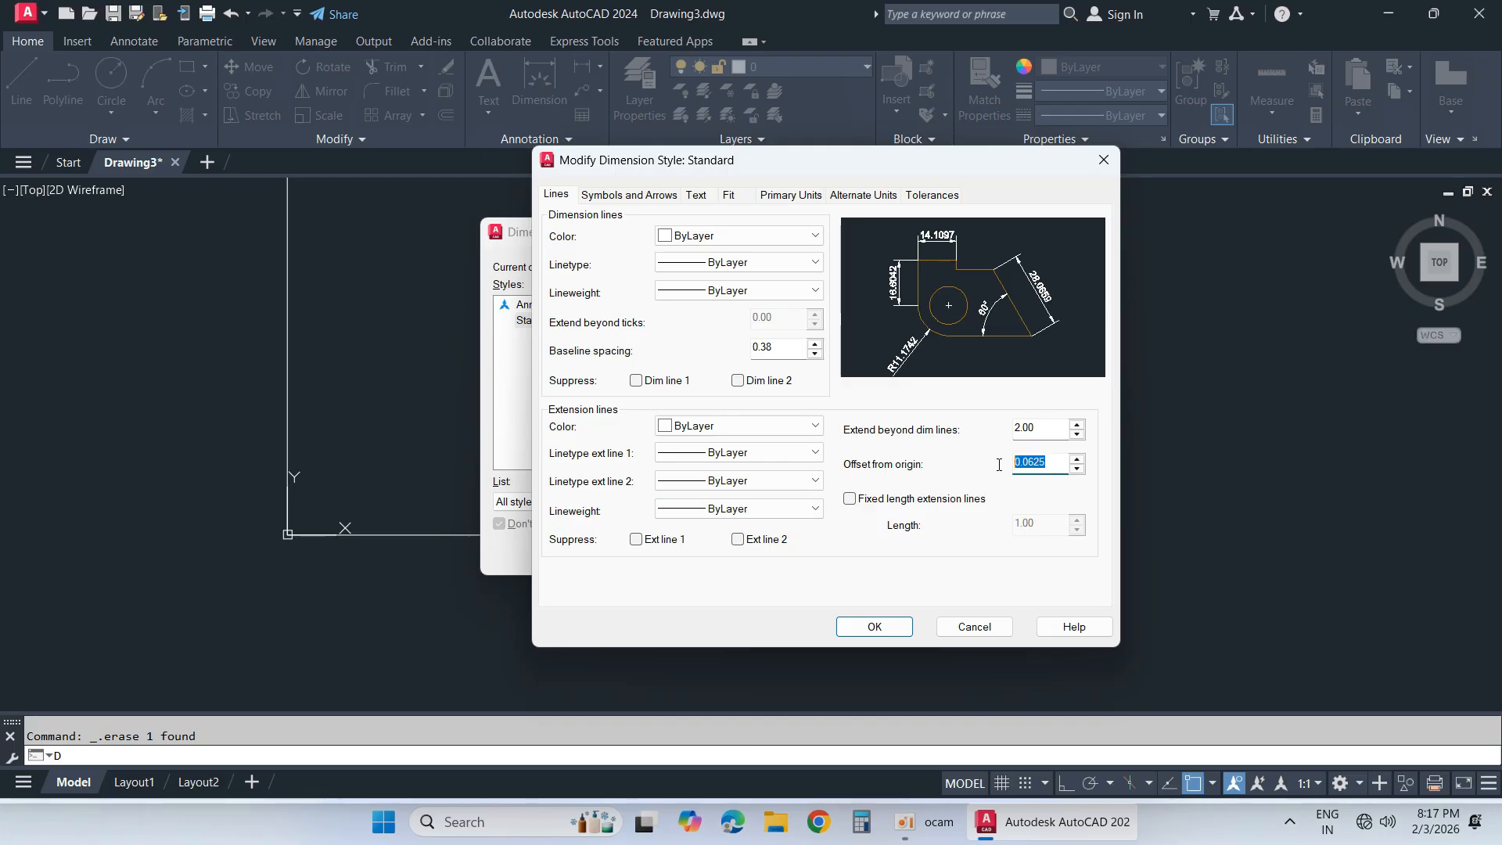
# Step: Set the precision of the linear dimensions in the primary units to 0.00
pyautogui.click(671, 202)
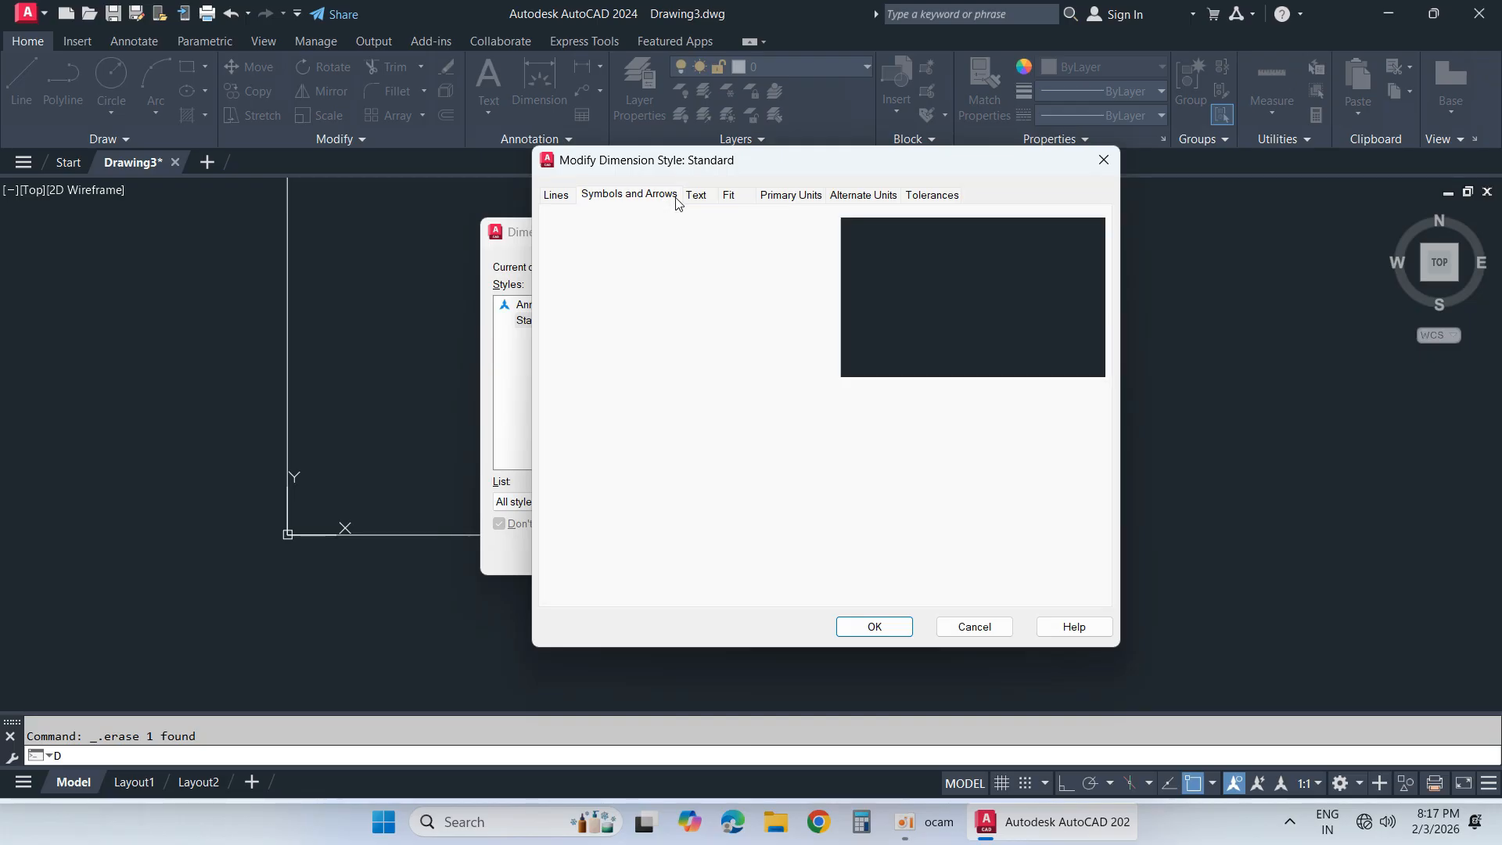
pyautogui.click(701, 202)
pyautogui.click(728, 197)
pyautogui.click(788, 196)
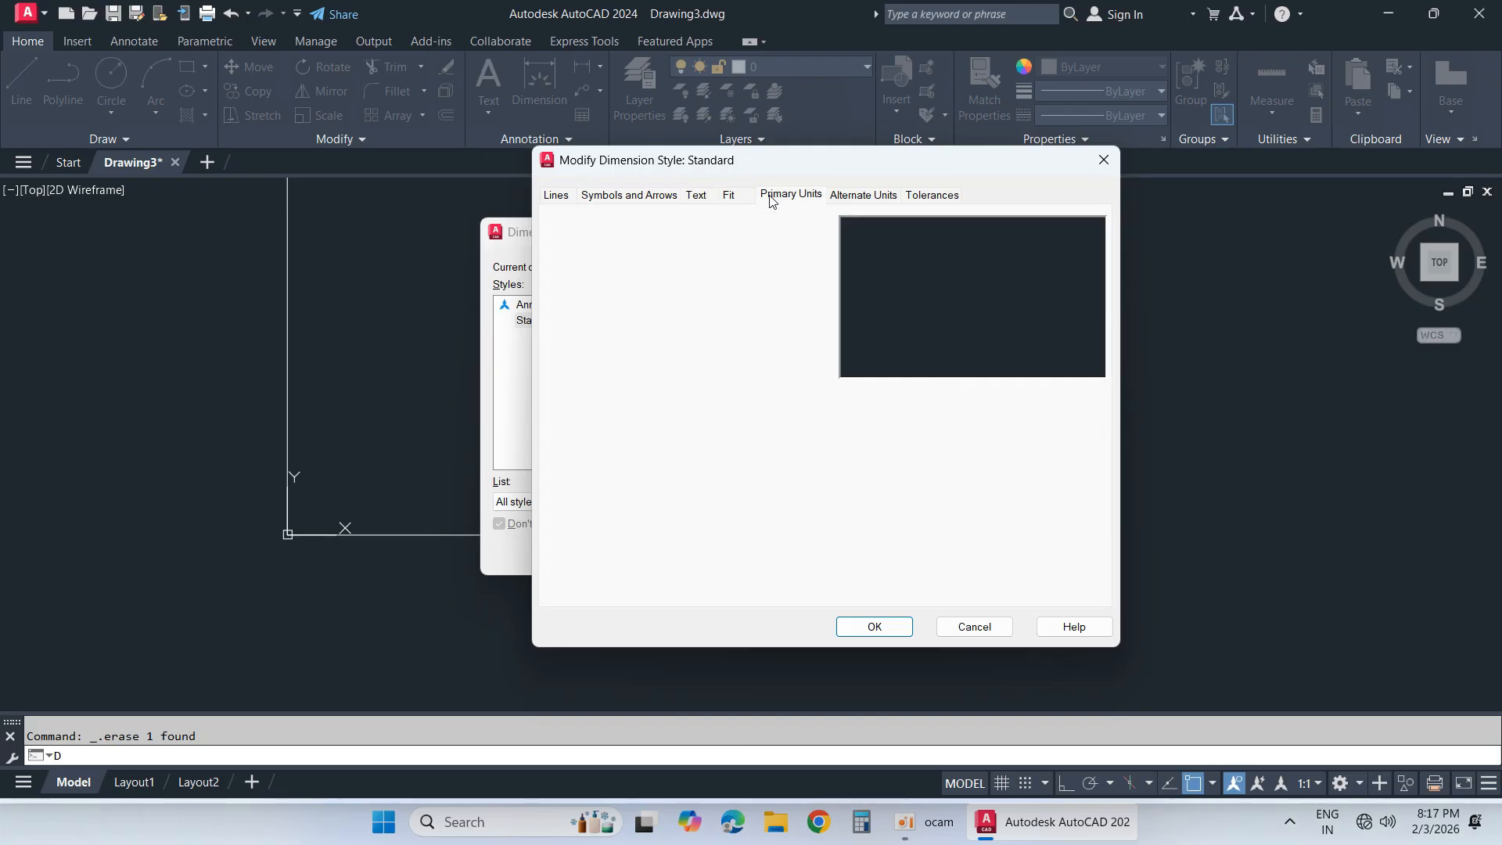
pyautogui.click(693, 195)
pyautogui.click(729, 196)
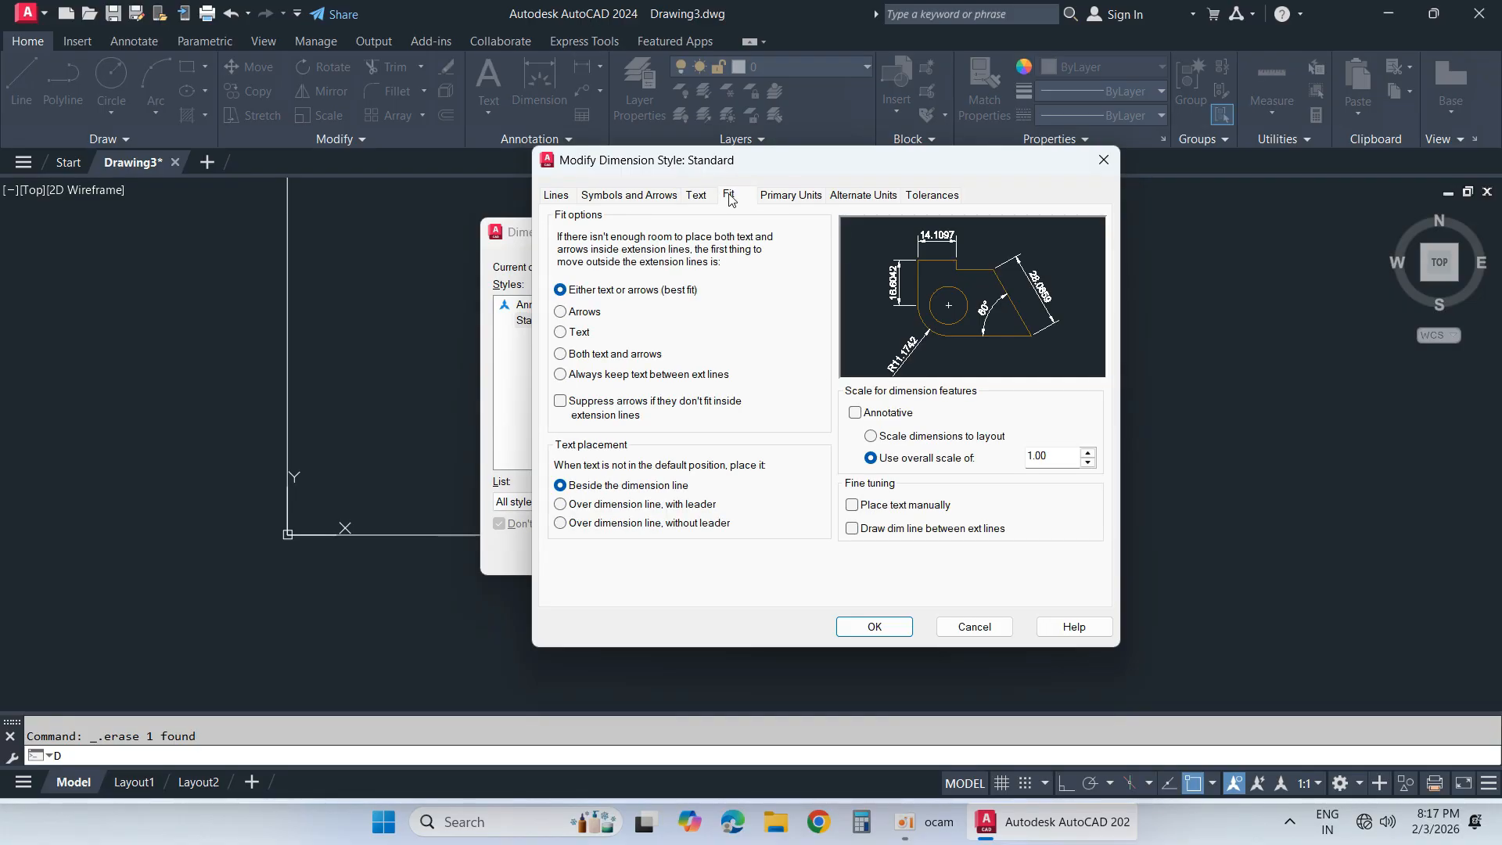
pyautogui.click(790, 195)
pyautogui.click(724, 264)
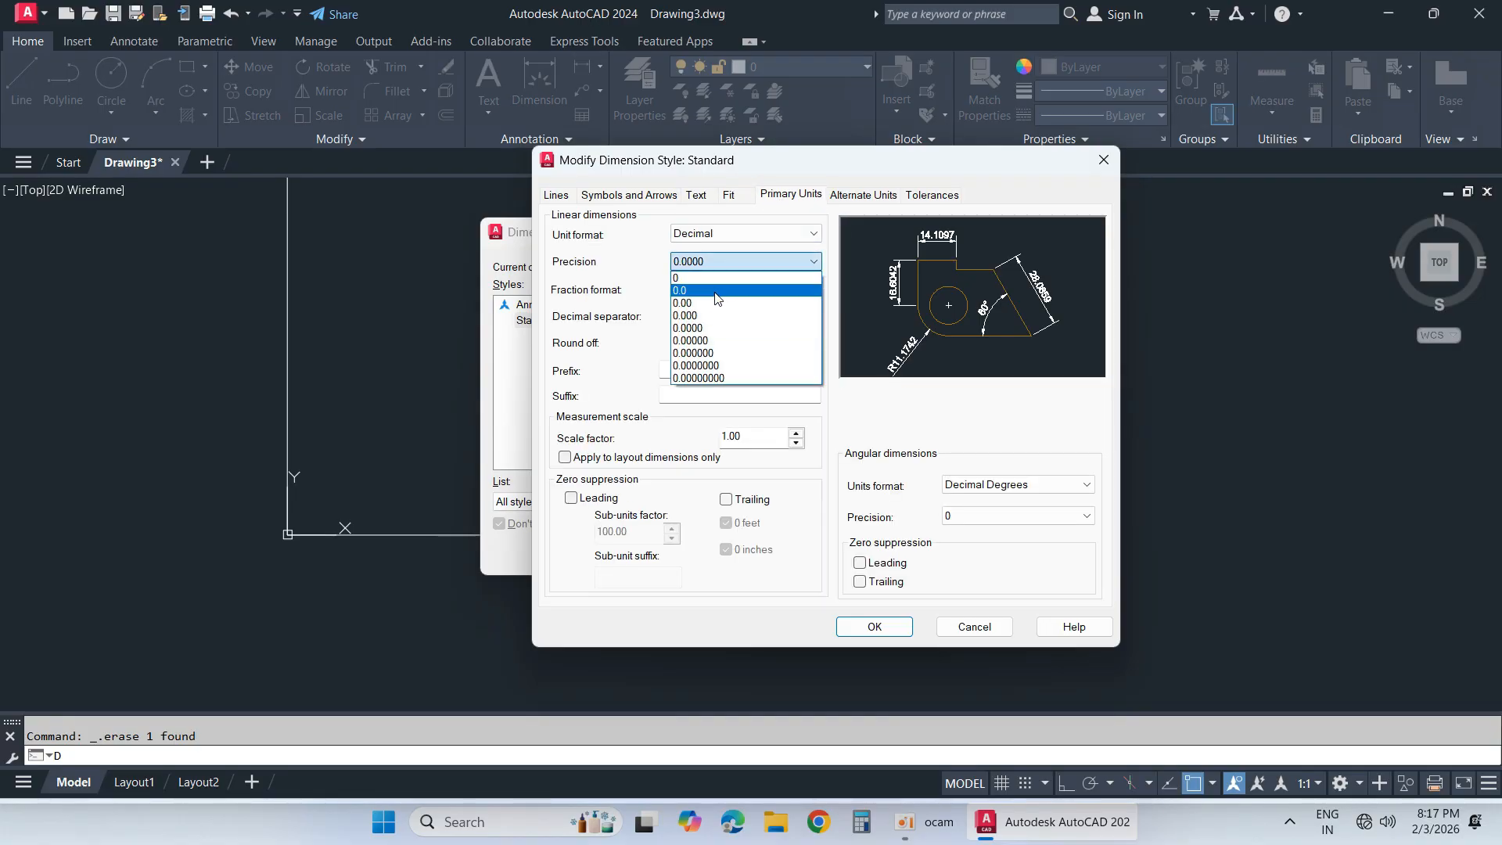
pyautogui.click(717, 302)
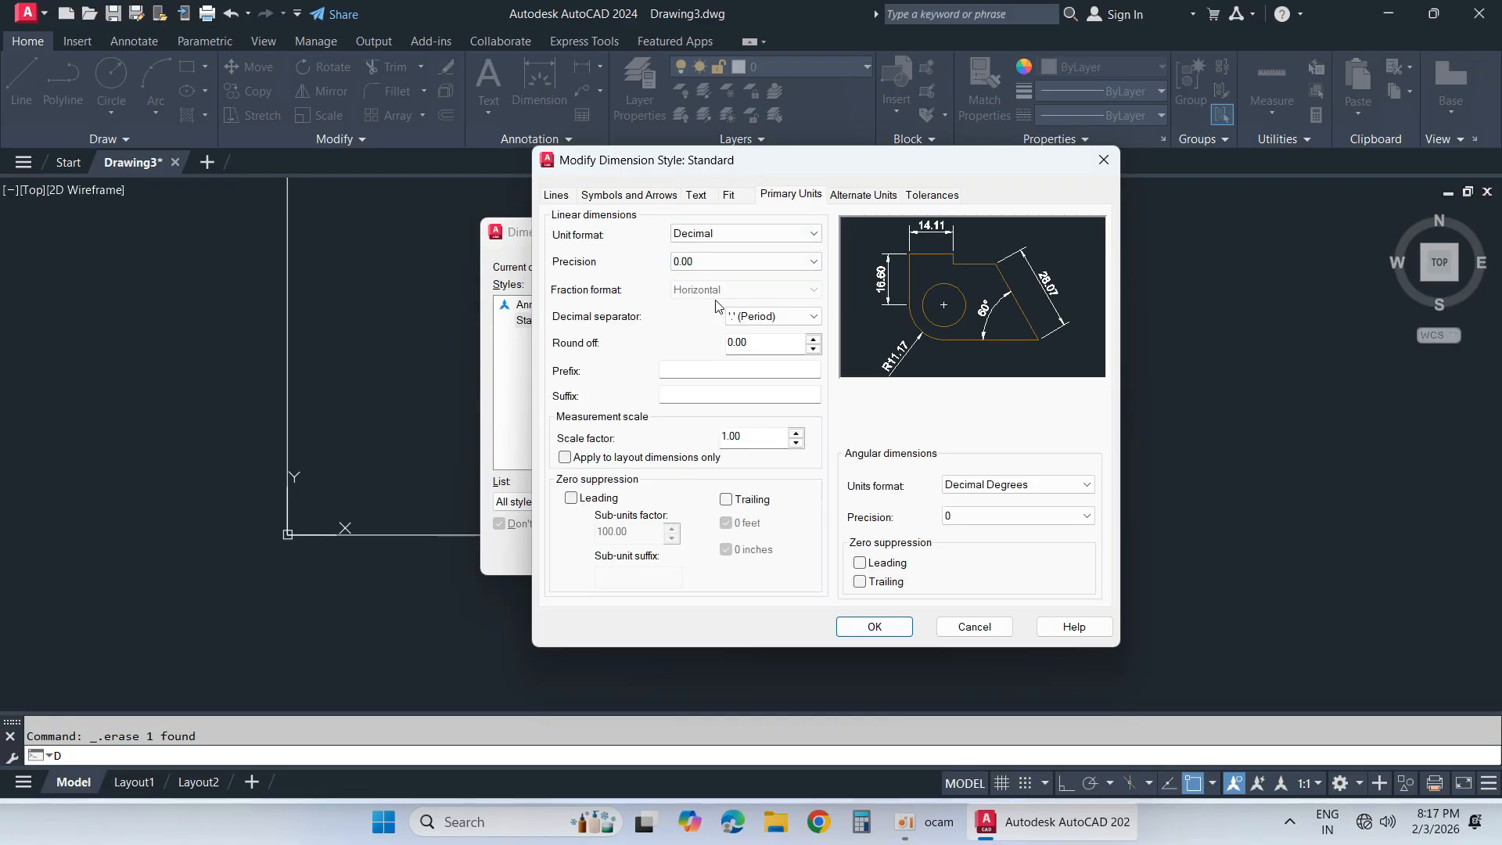
# Step: Set the precision of the angular dimensions to 0.00, in decimal degrees
pyautogui.click(948, 517)
pyautogui.click(949, 516)
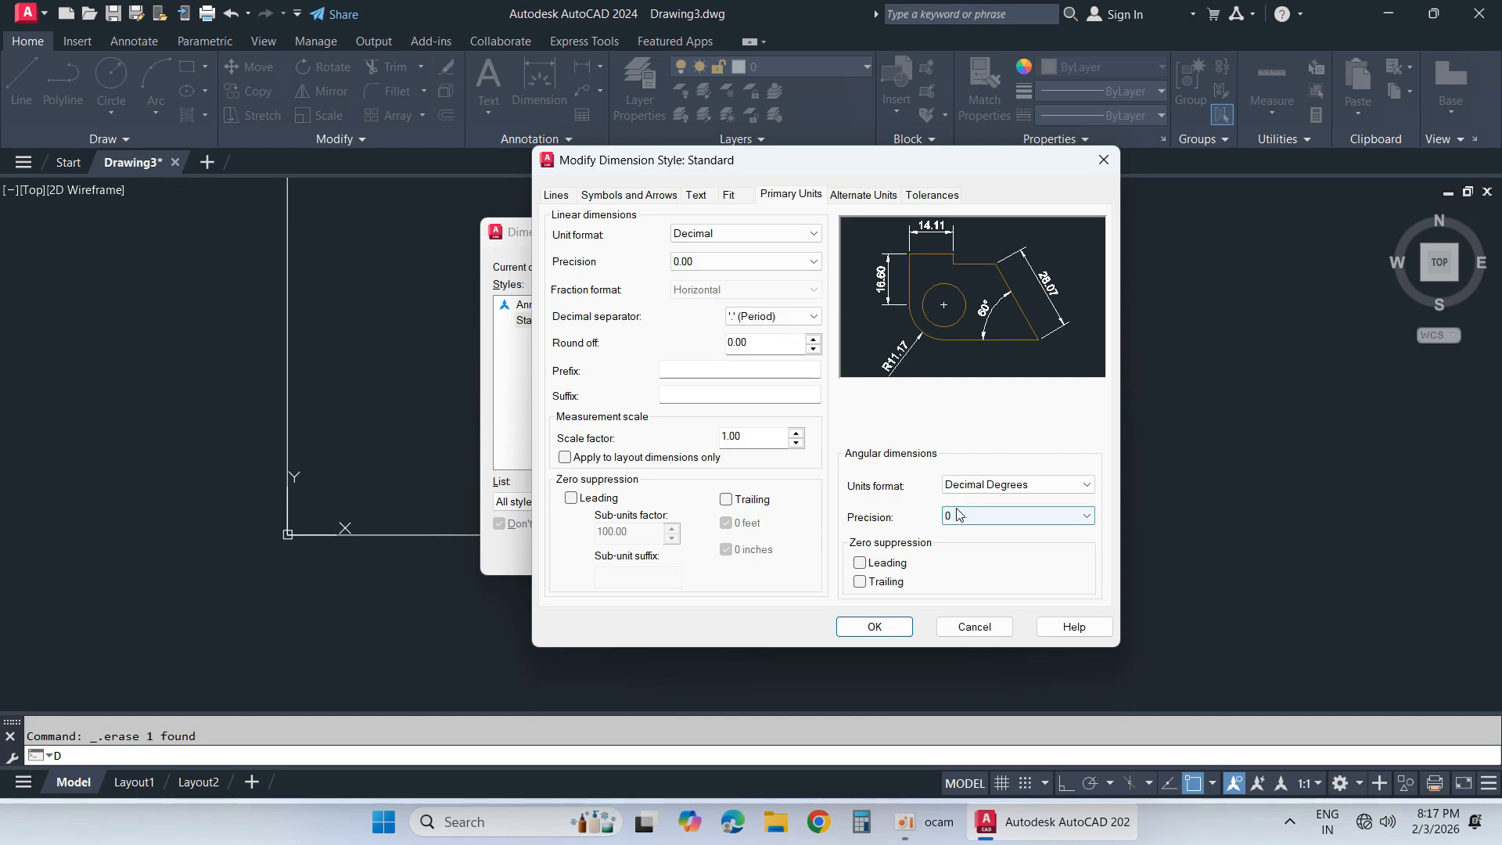
pyautogui.click(961, 516)
pyautogui.click(969, 557)
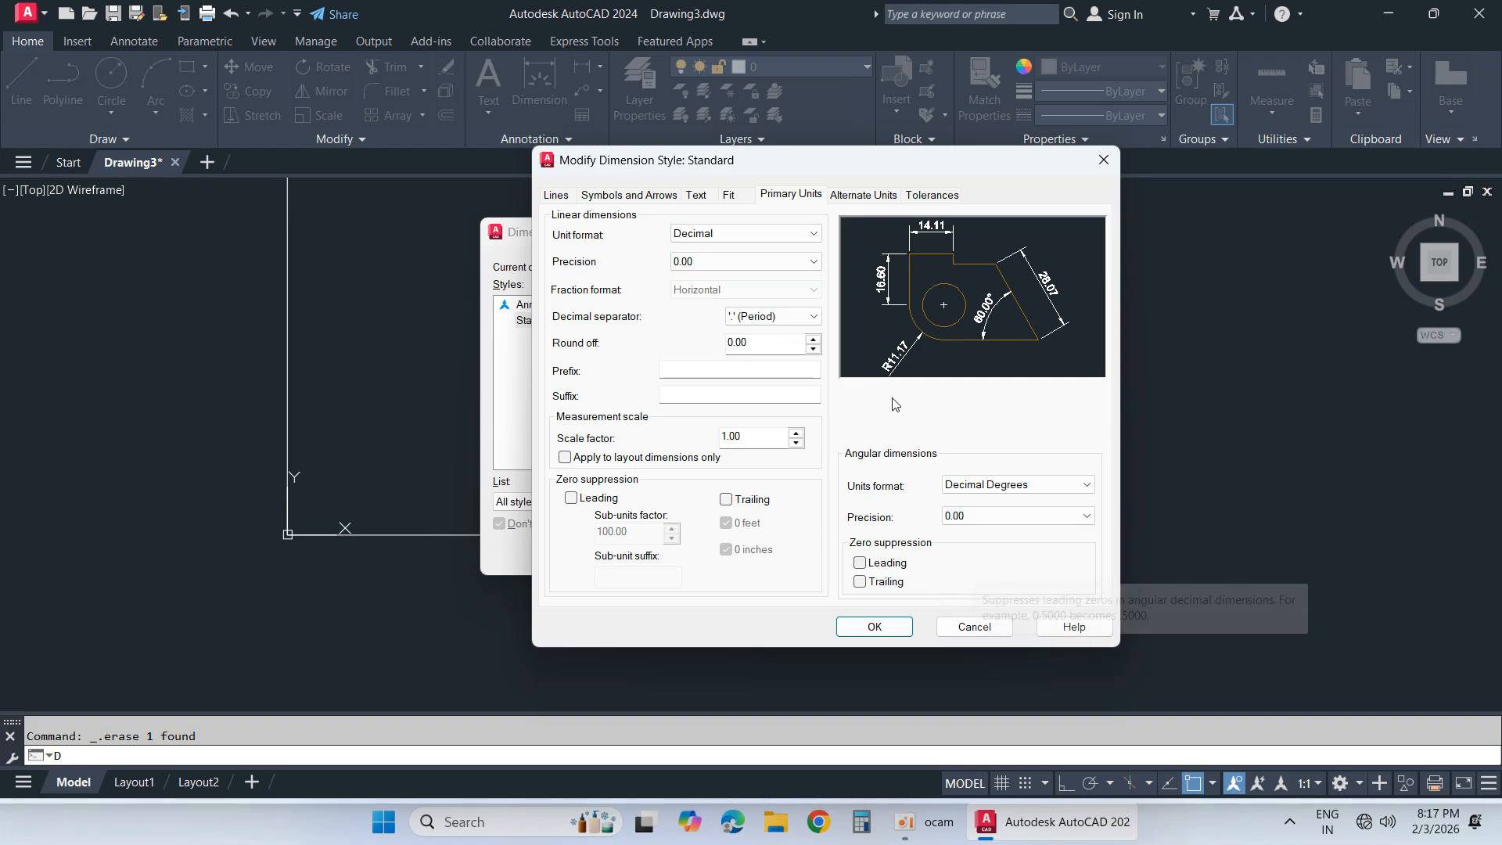
# Step: Accept the changes to the Standard dimension style, make it current and close the Dimension Style Manager
pyautogui.click(846, 199)
pyautogui.click(938, 199)
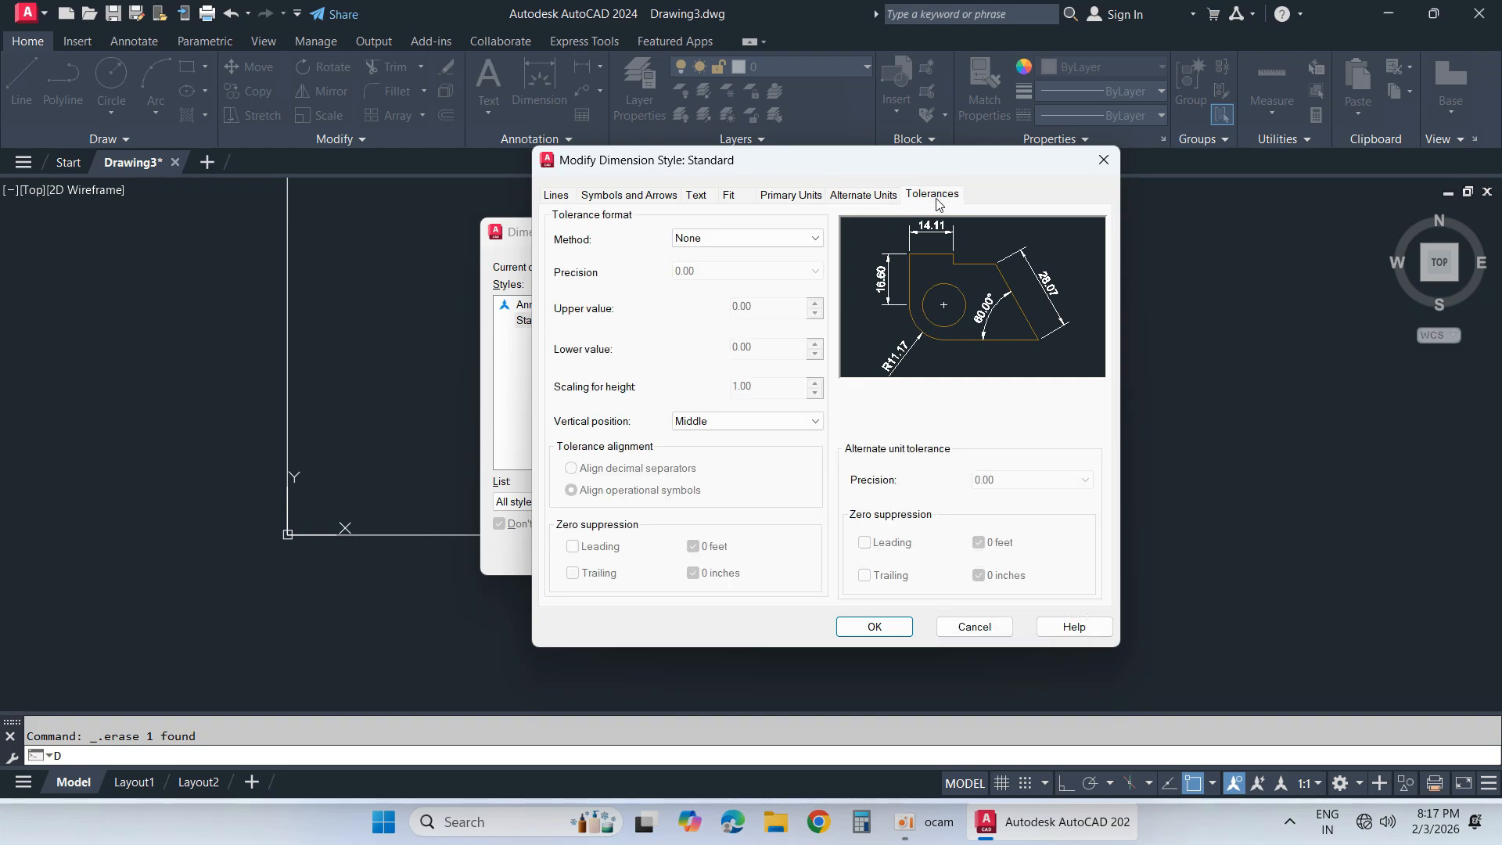
pyautogui.click(557, 195)
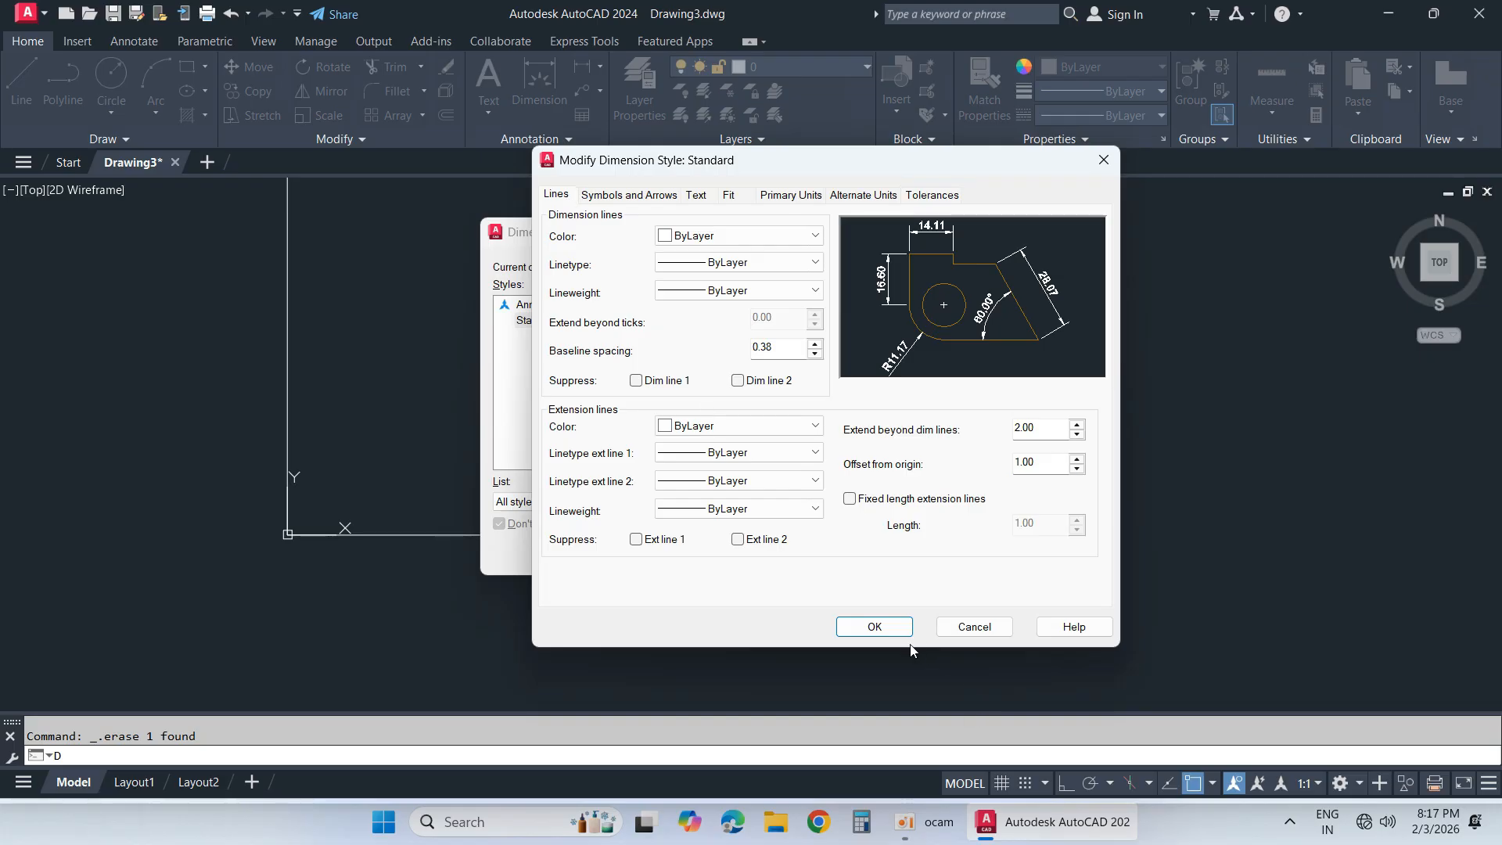
pyautogui.click(873, 626)
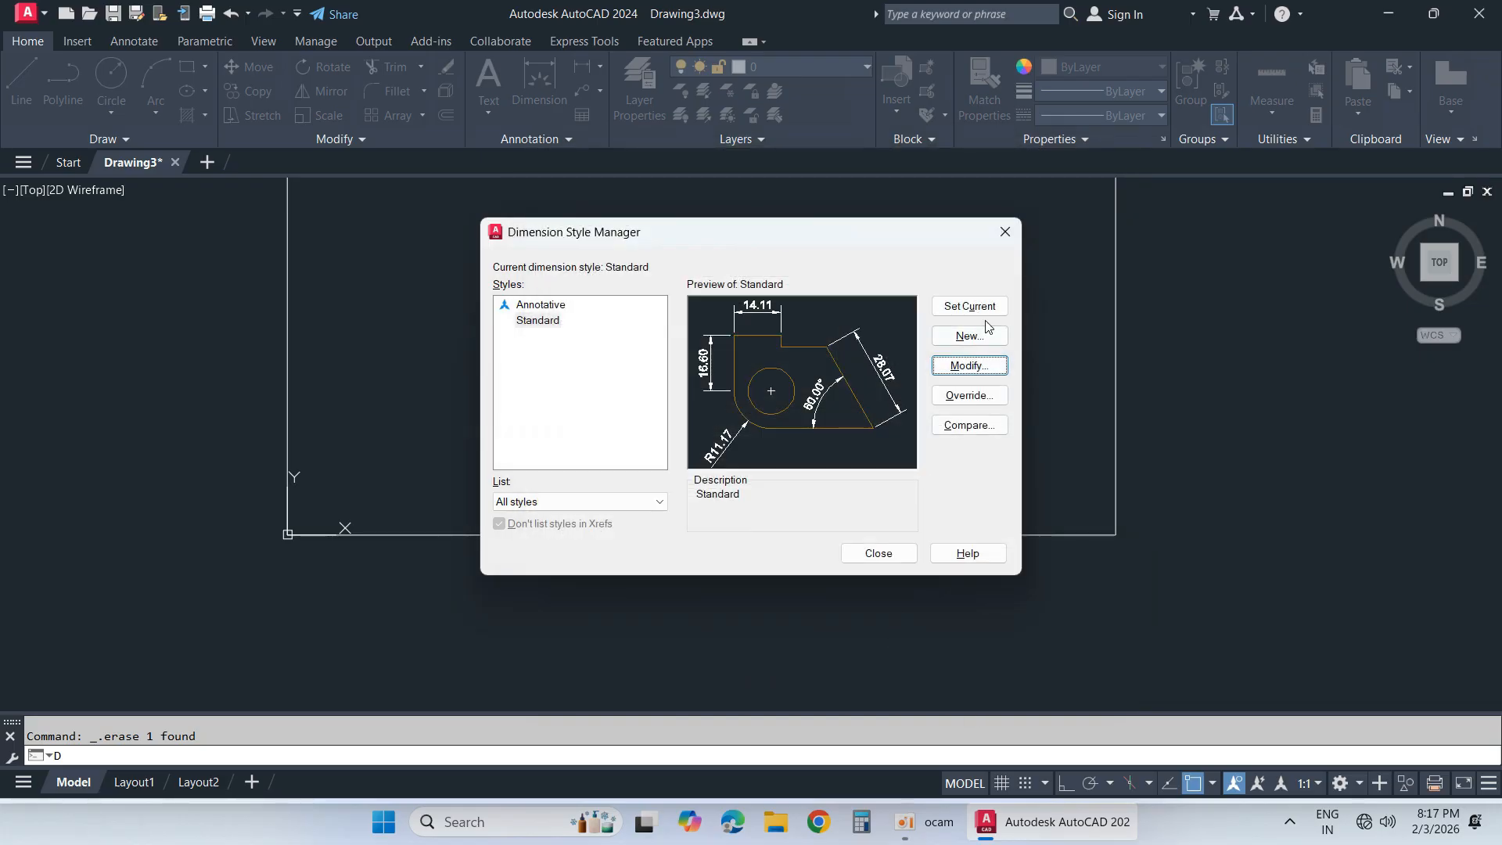
pyautogui.click(973, 311)
pyautogui.click(908, 549)
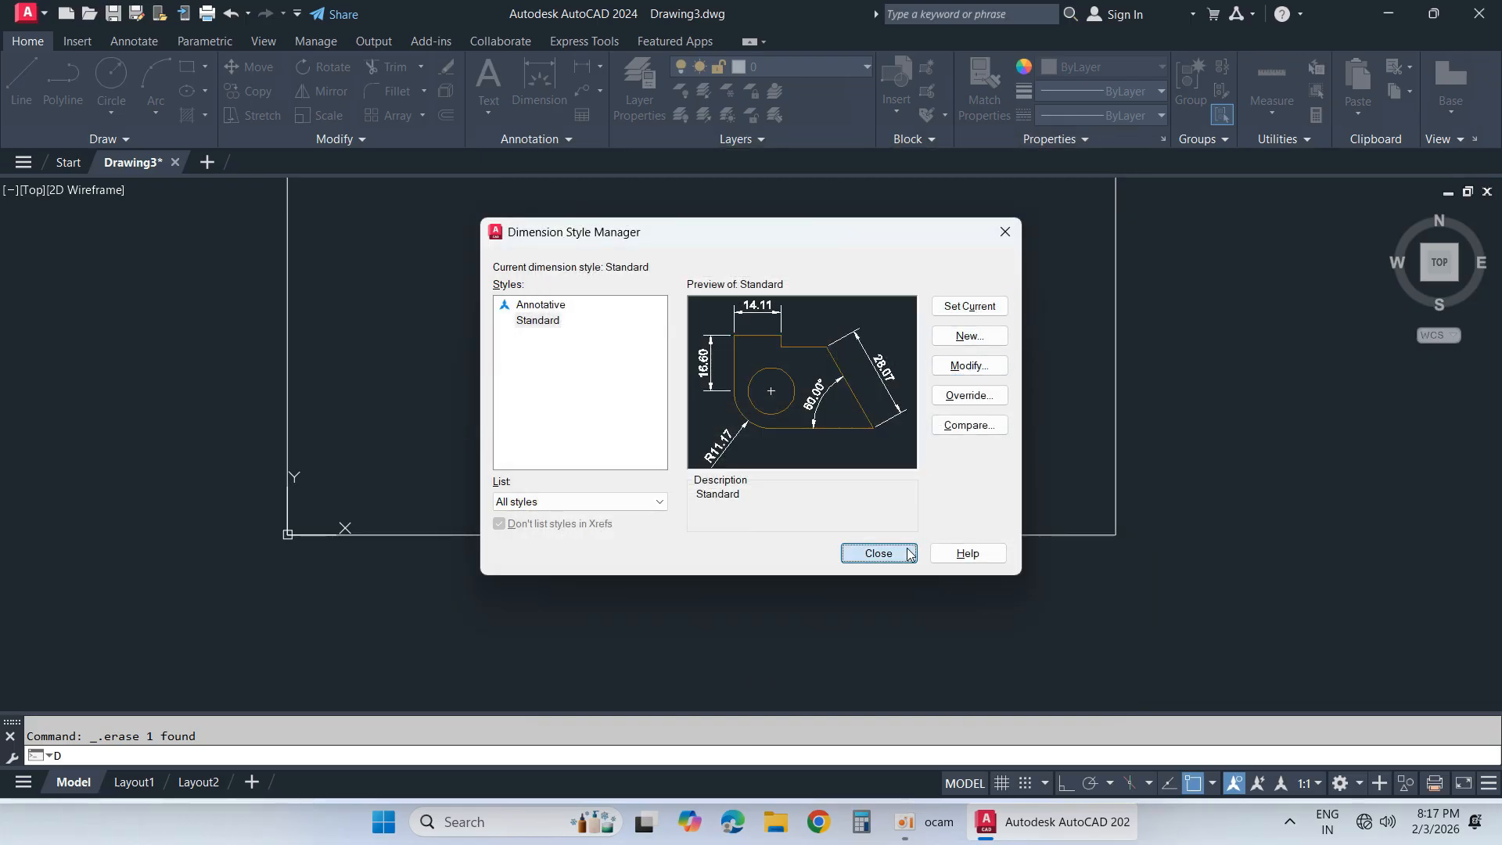
# Step: Add a linear dimension to the square's bottom edge and place it below the square
pyautogui.scroll(-2, 687, 441)
pyautogui.moveTo(686, 441); pyautogui.dragTo(737, 642, button='middle')
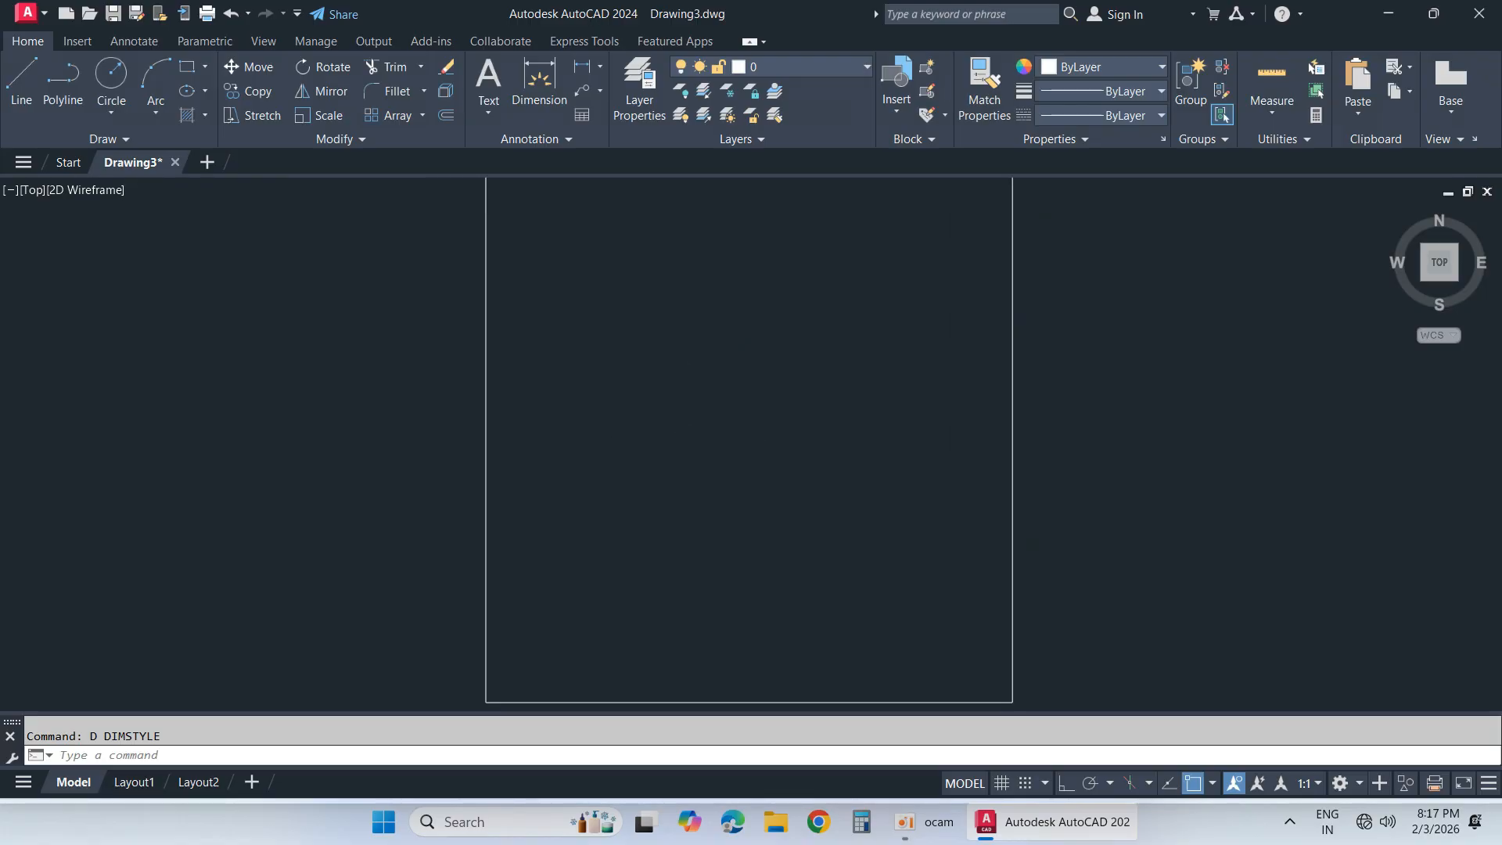
pyautogui.middleClick(687, 437)
pyautogui.middleClick(686, 436)
pyautogui.write('dli')
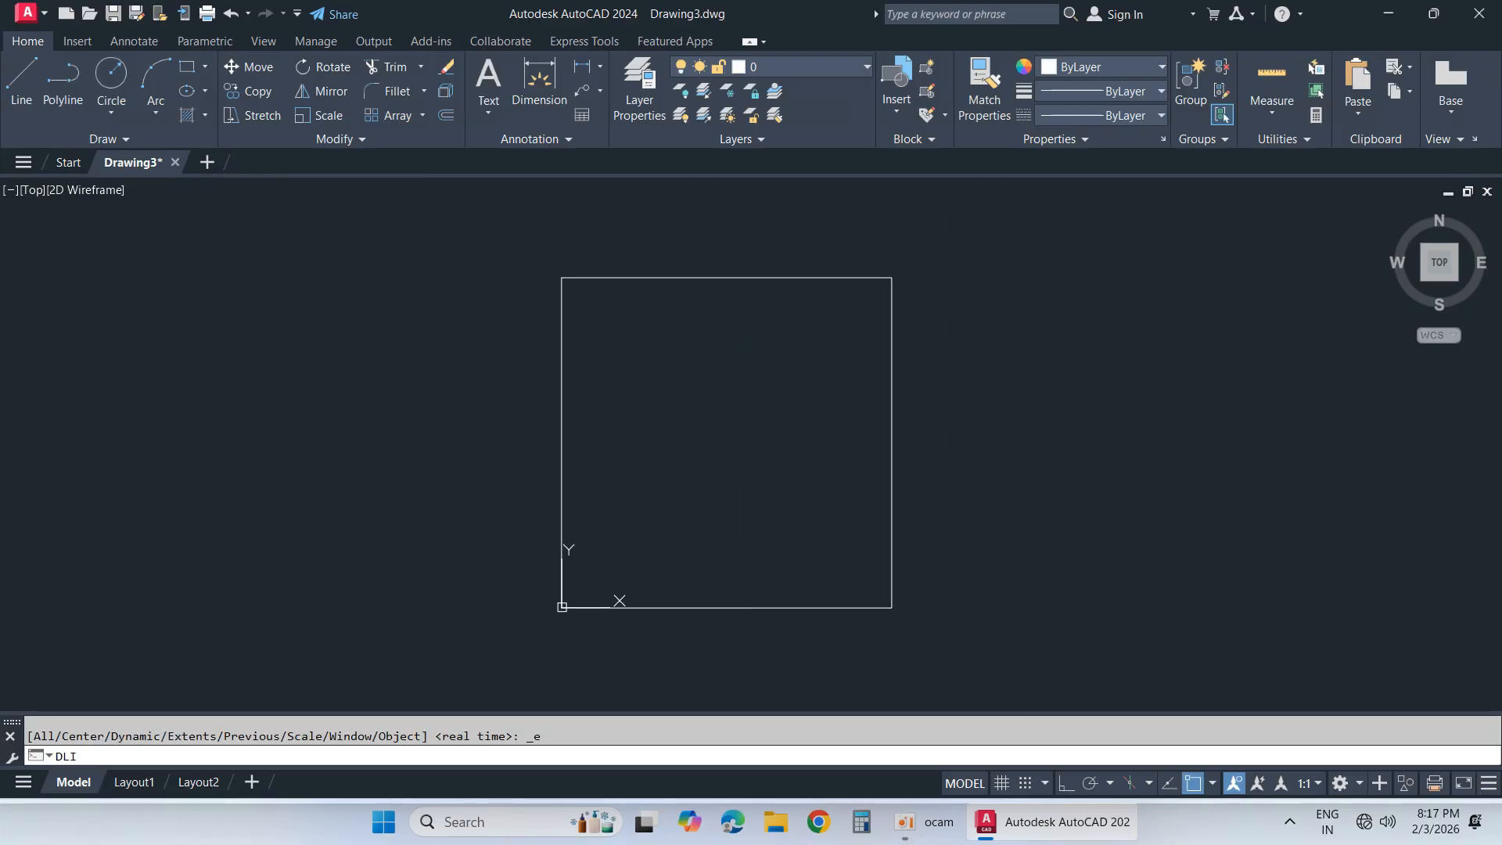
pyautogui.press('Return')
pyautogui.press('Return')
pyautogui.click(742, 607)
pyautogui.click(751, 669)
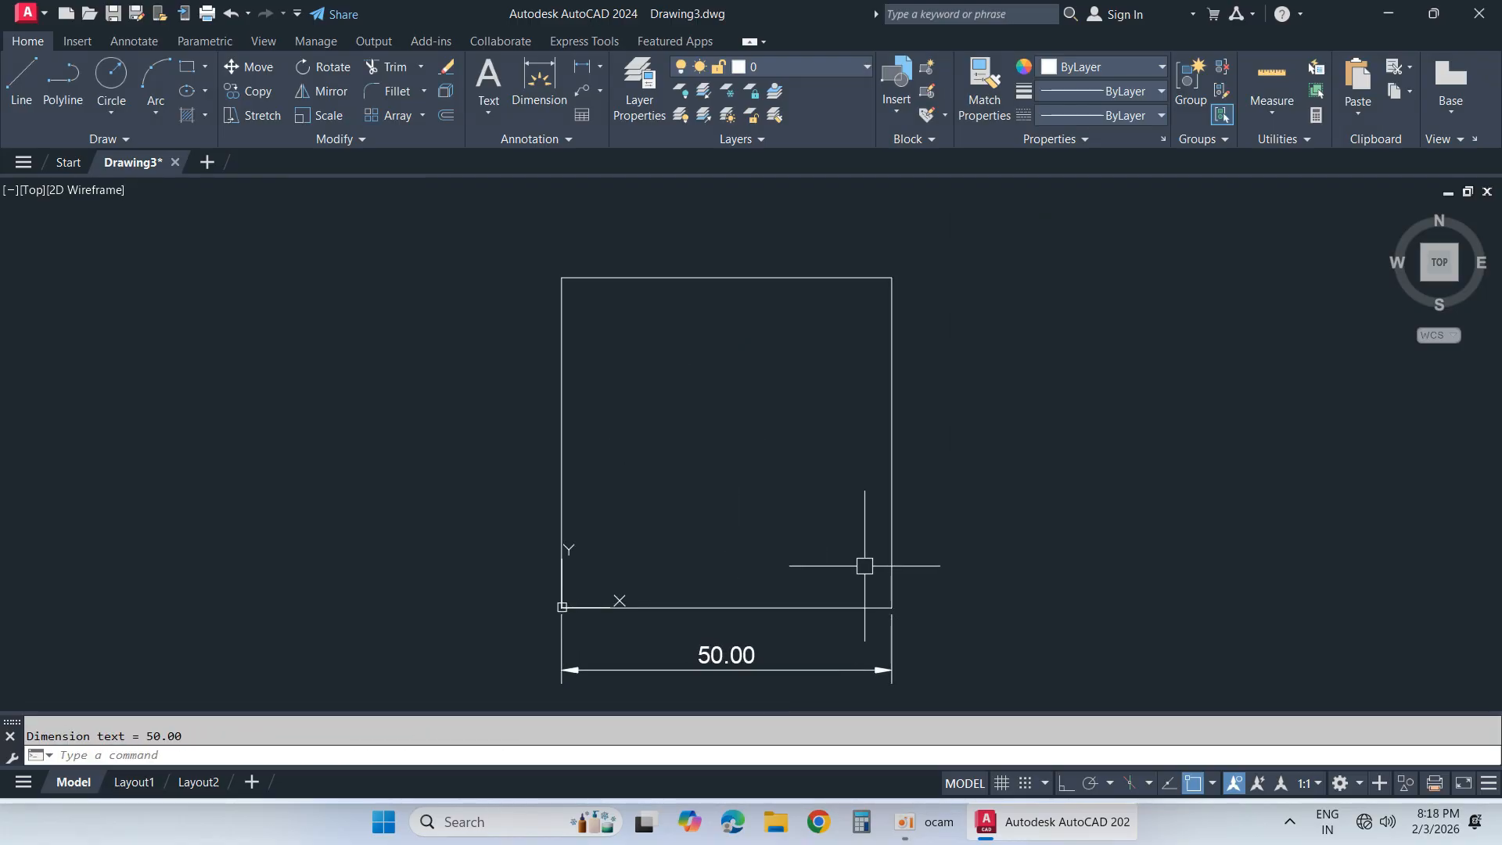
# Step: Add a linear dimension to the square's right edge and place it outside the square
pyautogui.press('Return')
pyautogui.press('Return')
pyautogui.click(892, 553)
pyautogui.click(950, 489)
pyautogui.press('Escape')
# Step: Delete the vertical and horizontal dimensions from the square
pyautogui.click(951, 490)
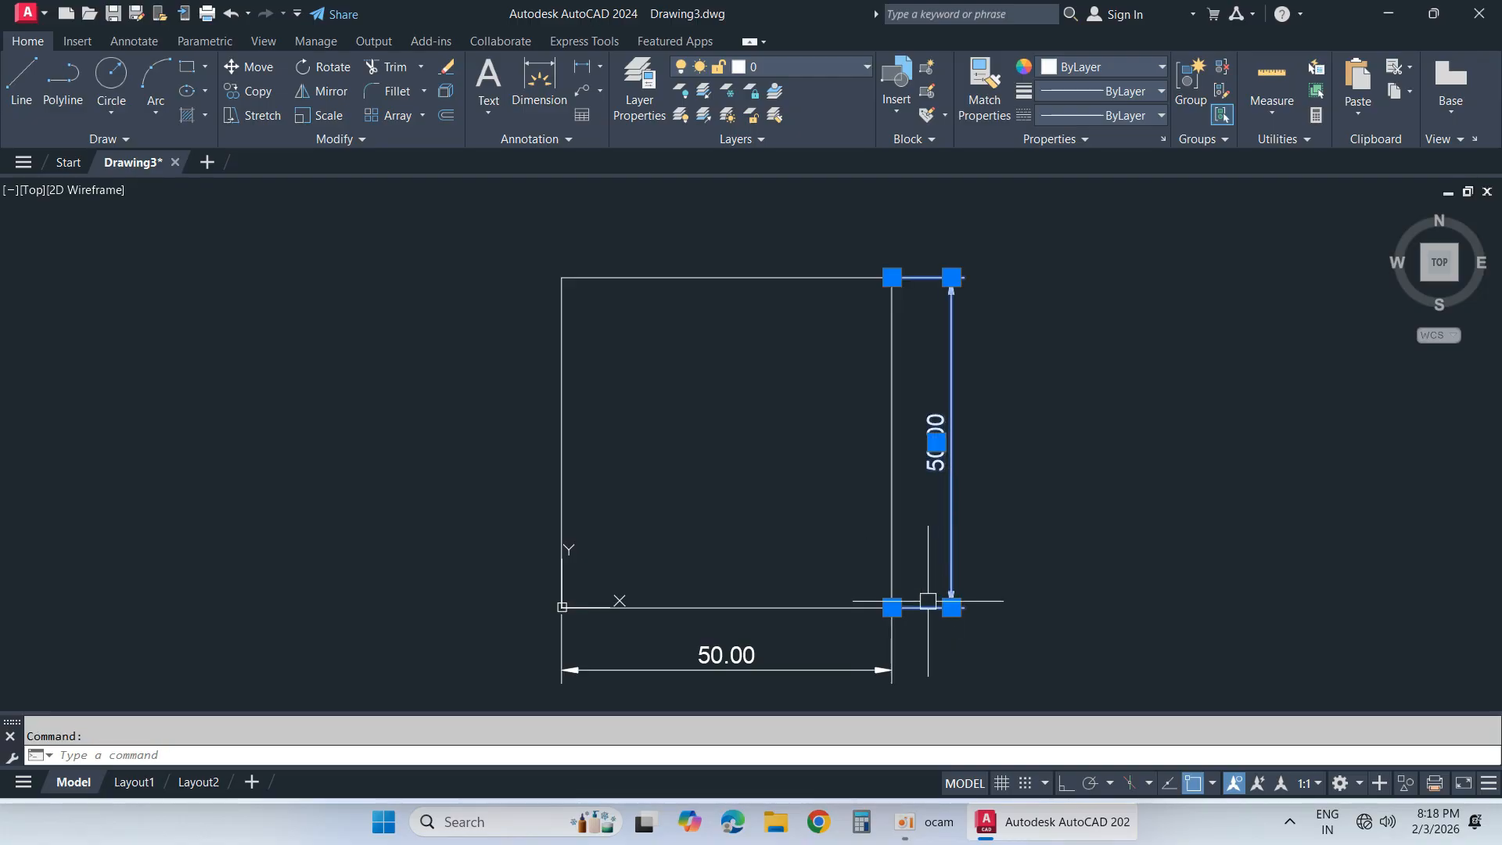
pyautogui.press('Delete')
pyautogui.click(926, 654)
pyautogui.click(875, 674)
pyautogui.press('Delete')
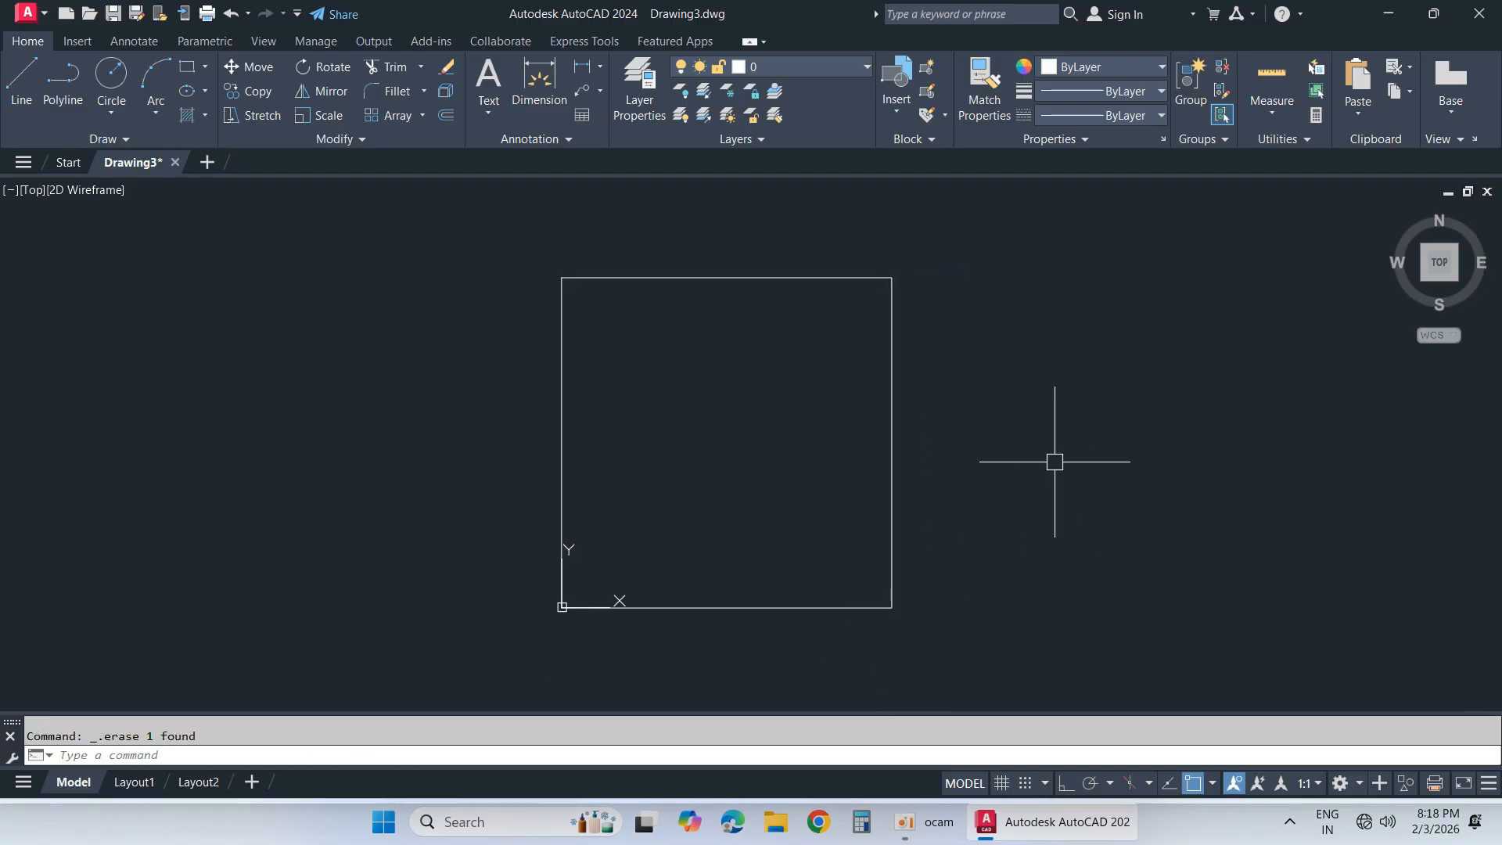
# Step: Save the drawing as 3Drawing1.dwg in the 3D-MODELS folder inside ACAD-2026 on the desktop
pyautogui.hotkey('ctrl', 's')
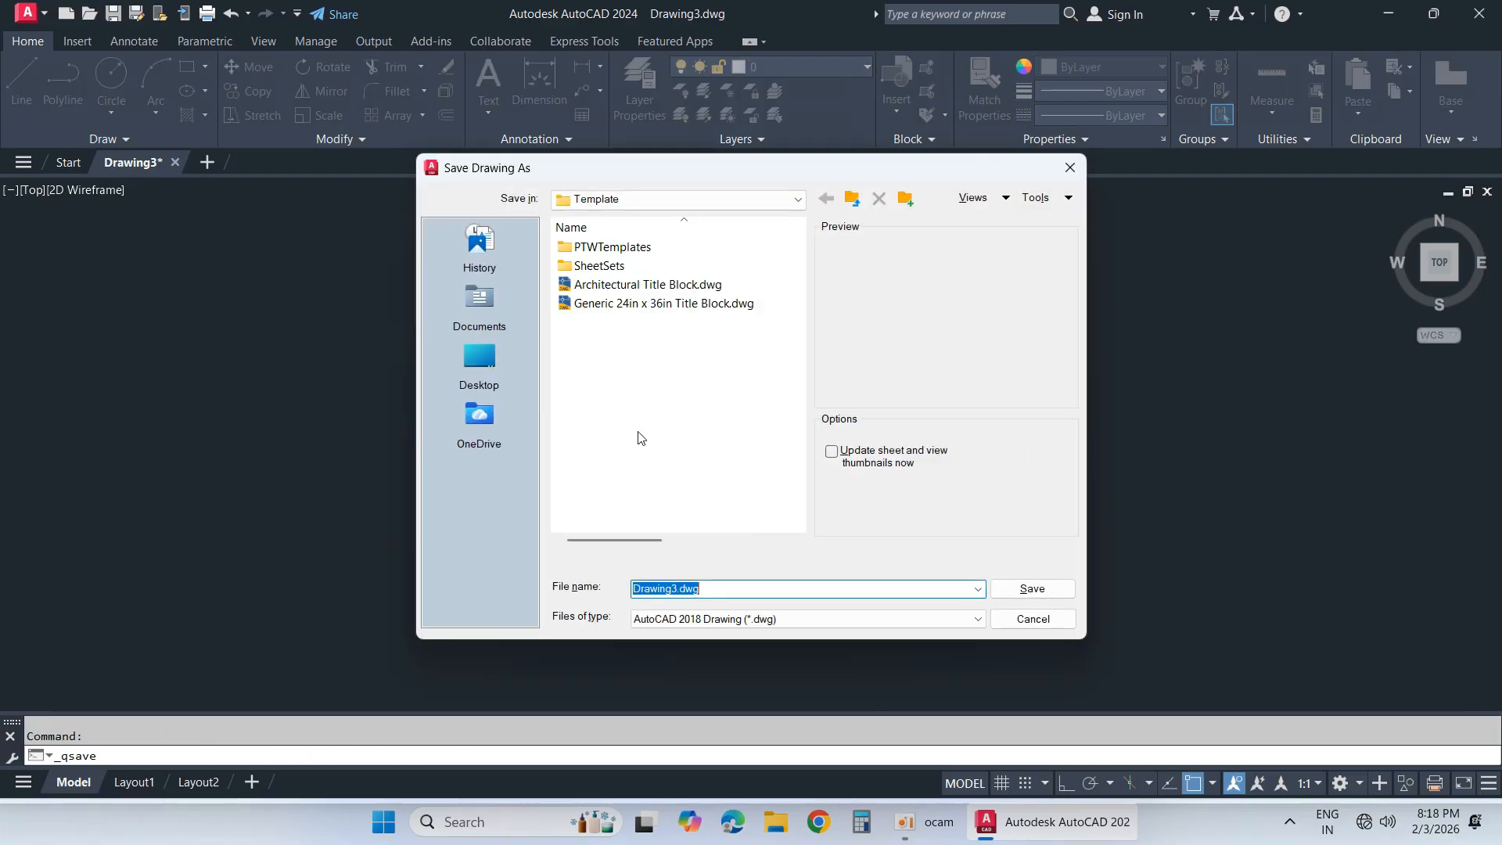
pyautogui.click(485, 373)
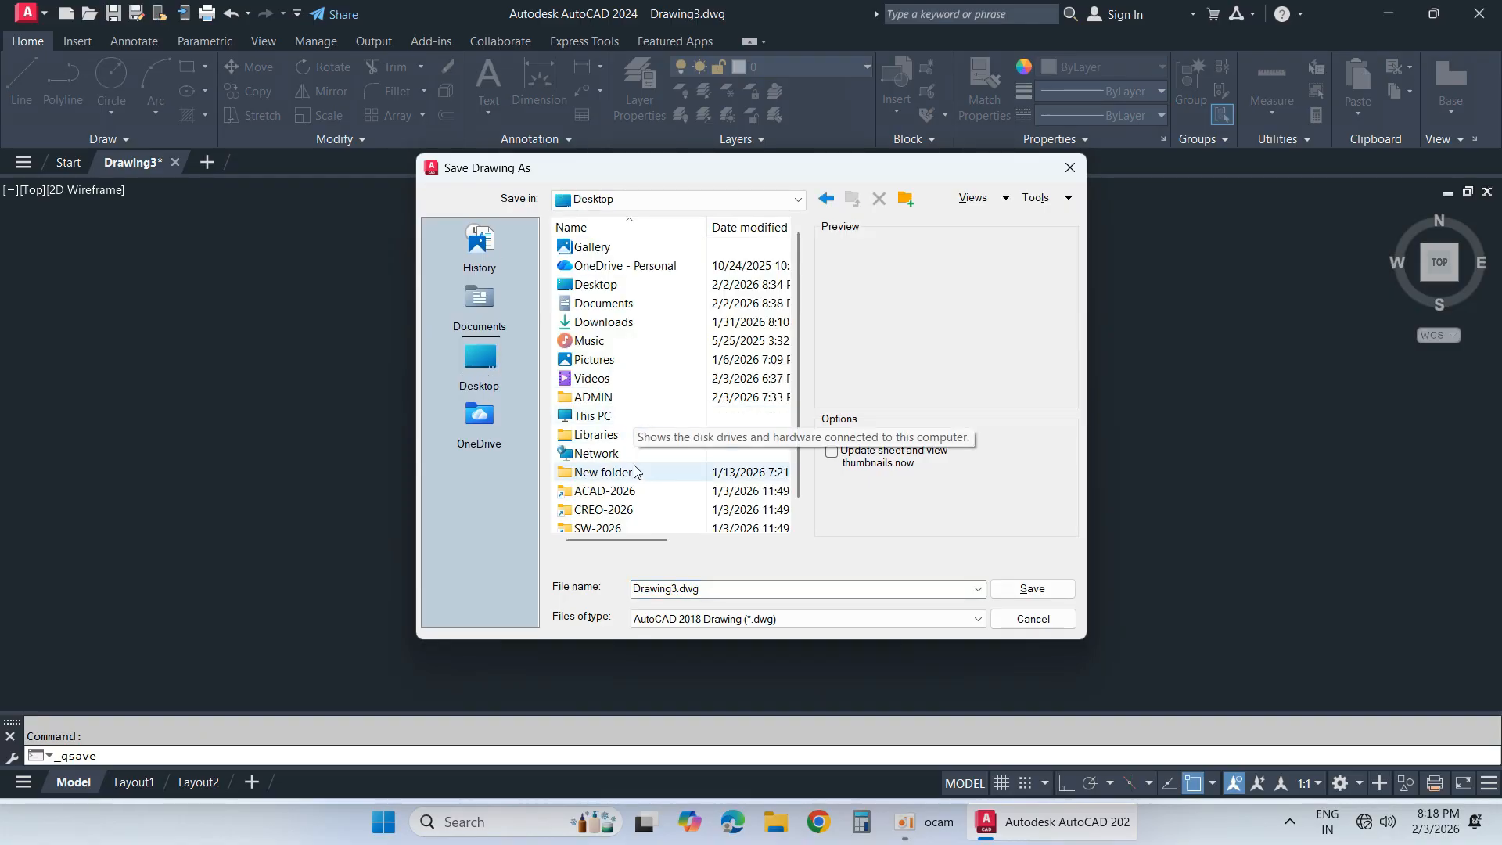
pyautogui.doubleClick(635, 492)
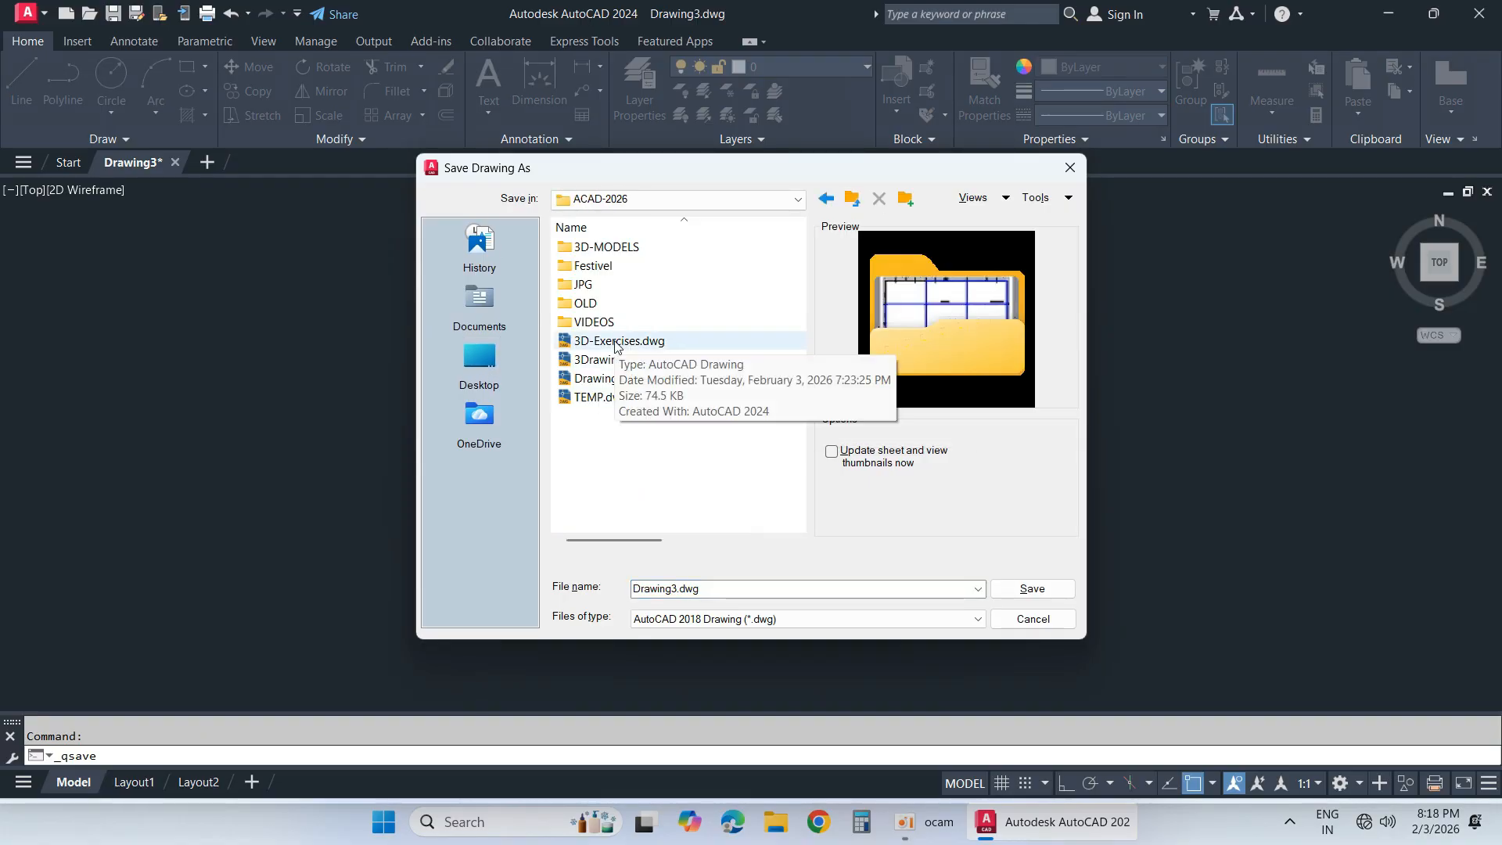
pyautogui.click(618, 361)
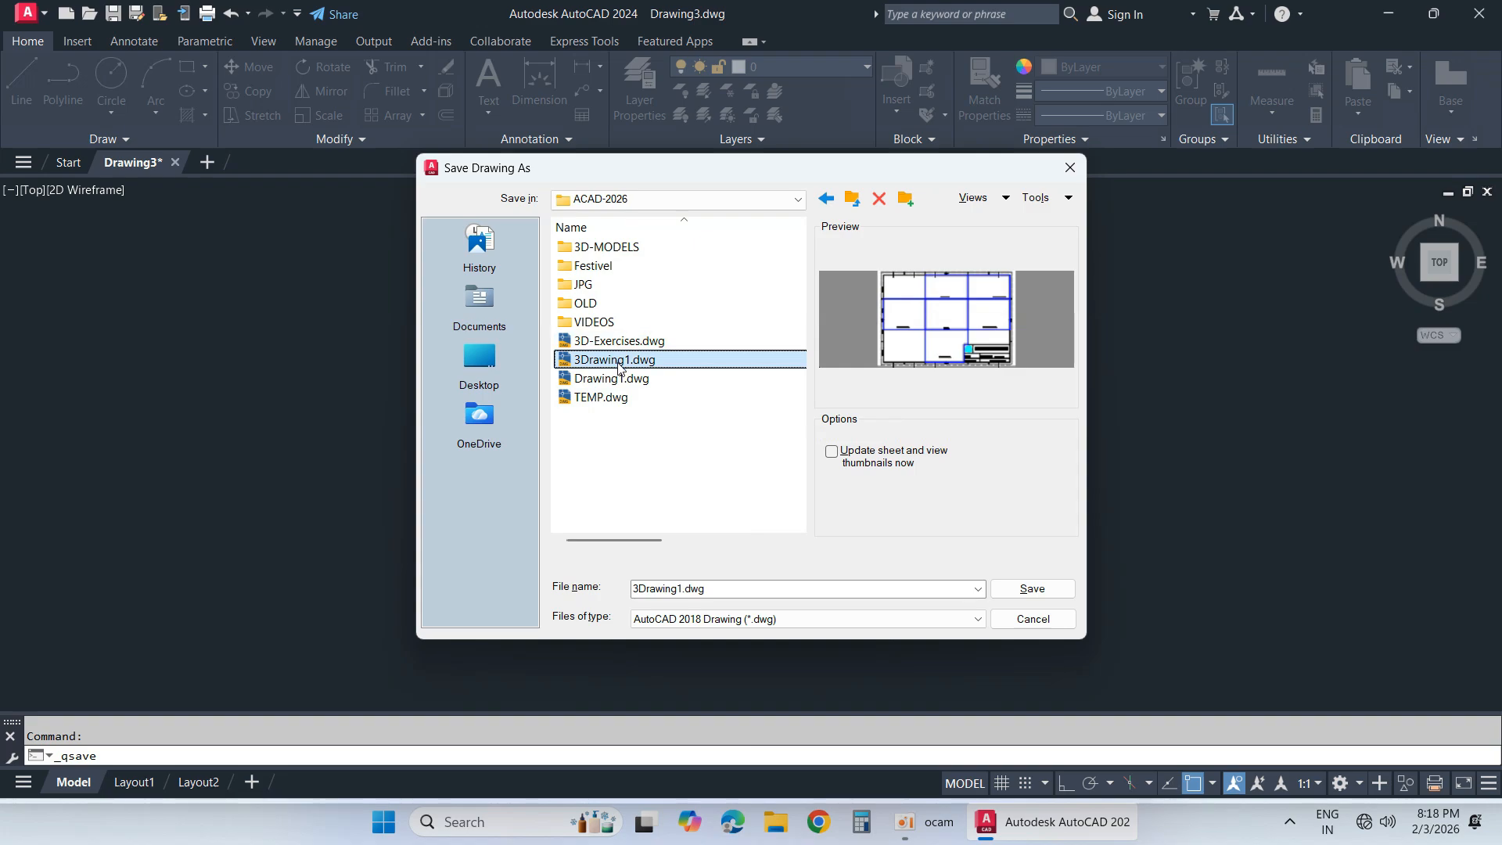
pyautogui.doubleClick(604, 249)
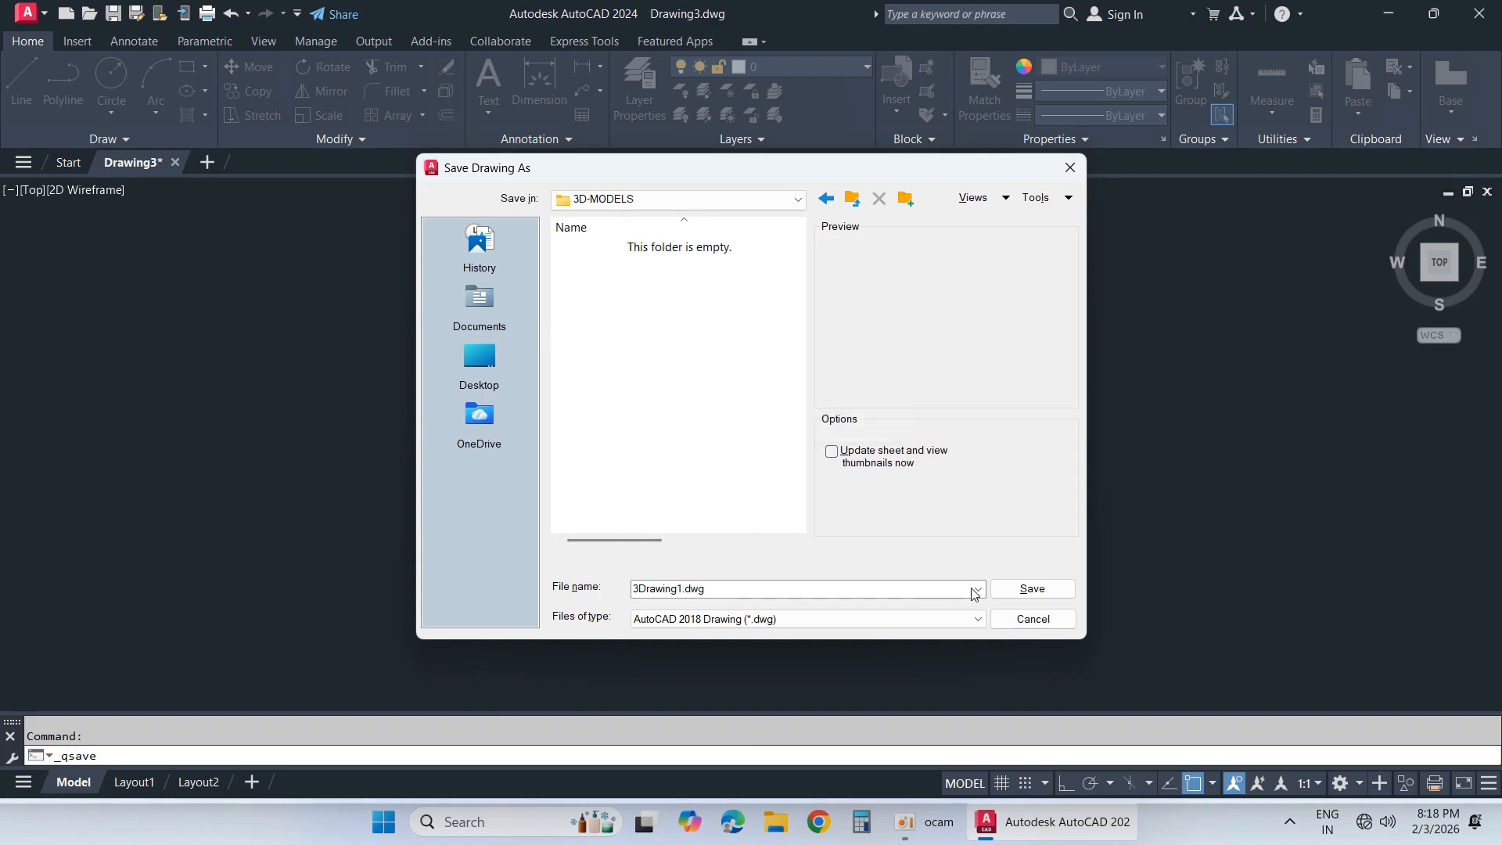
pyautogui.click(1017, 589)
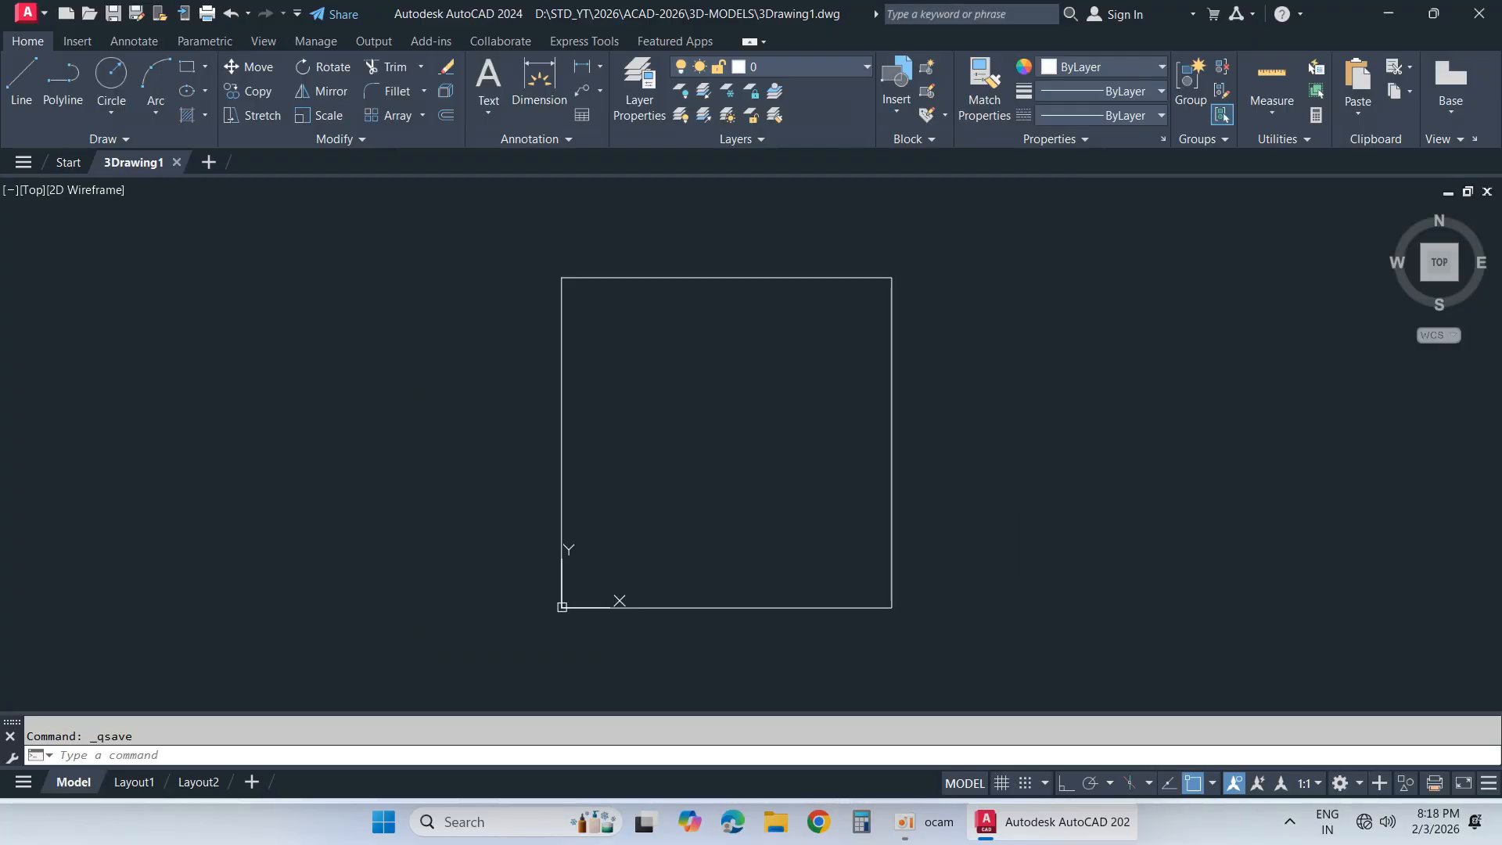
# Step: Convert the square outline into a region
pyautogui.write('RE')
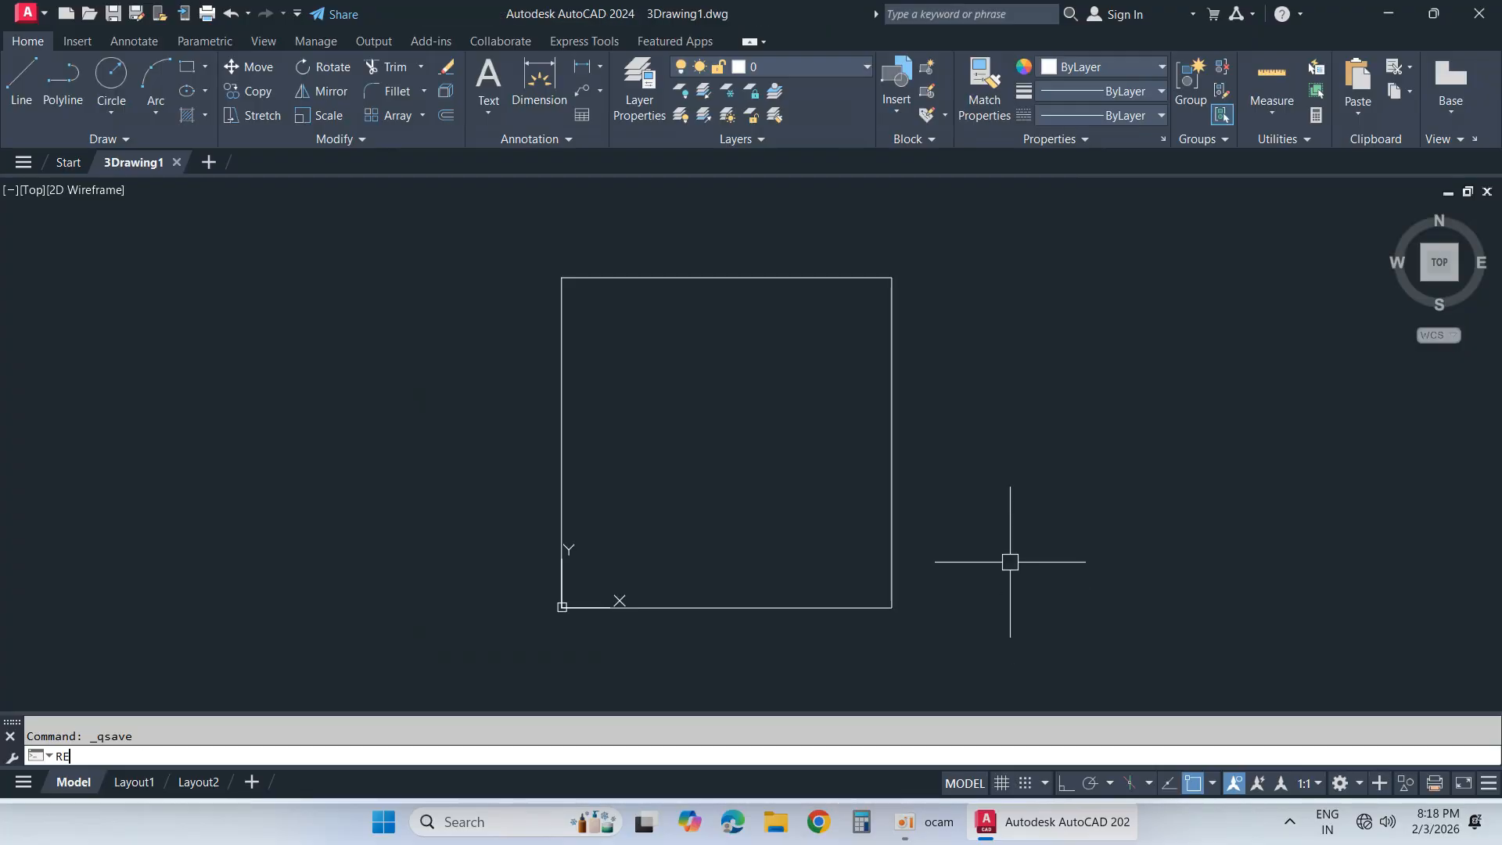
pyautogui.write('G')
pyautogui.press('Return')
pyautogui.click(949, 409)
pyautogui.click(876, 454)
pyautogui.press('Return')
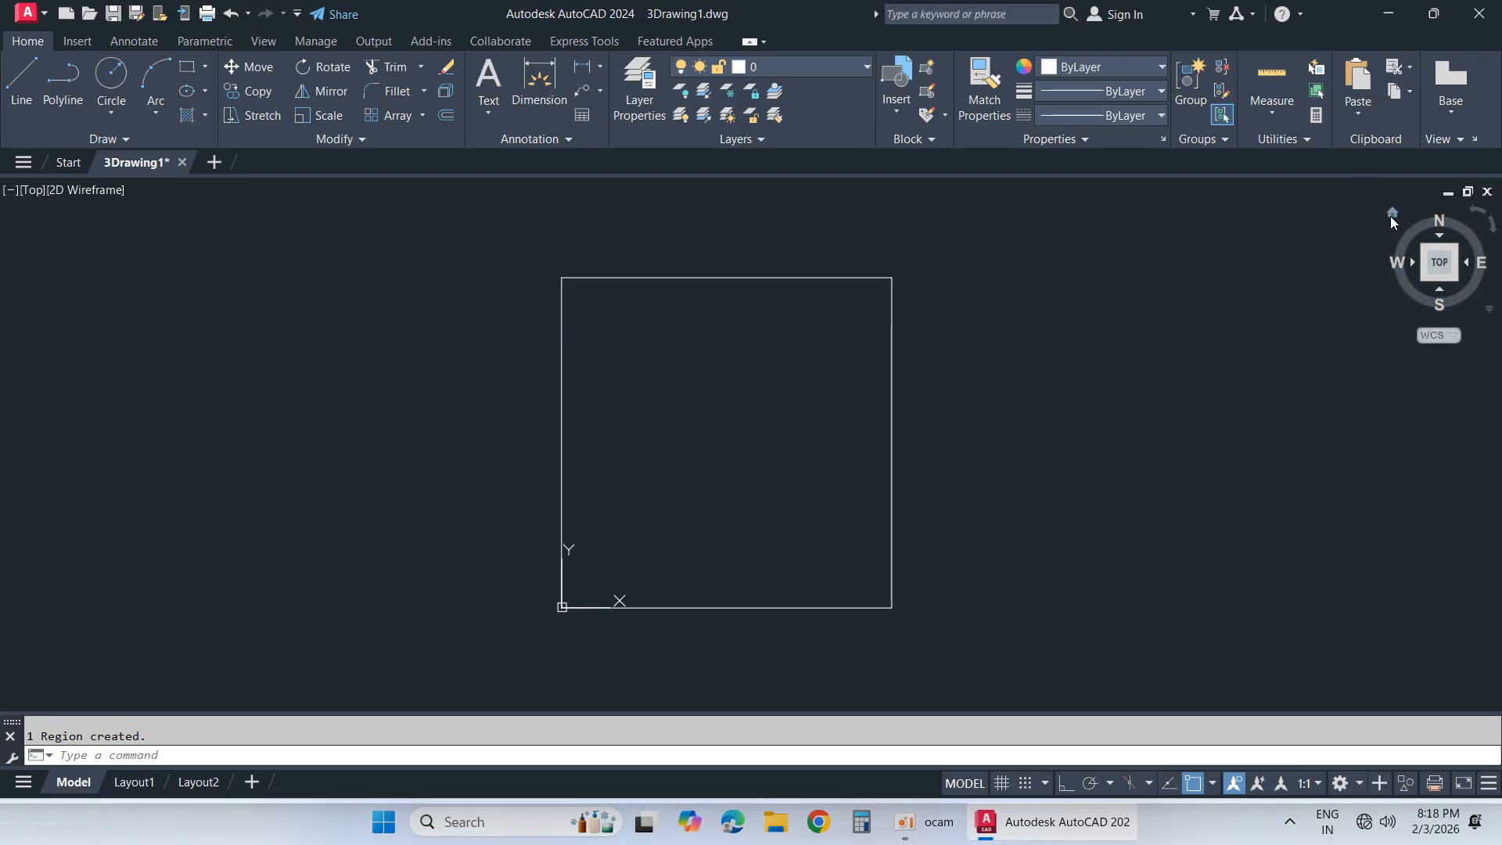
# Step: Extrude the square region to a height of 50 mm to form a cube
pyautogui.click(1391, 216)
pyautogui.write('E')
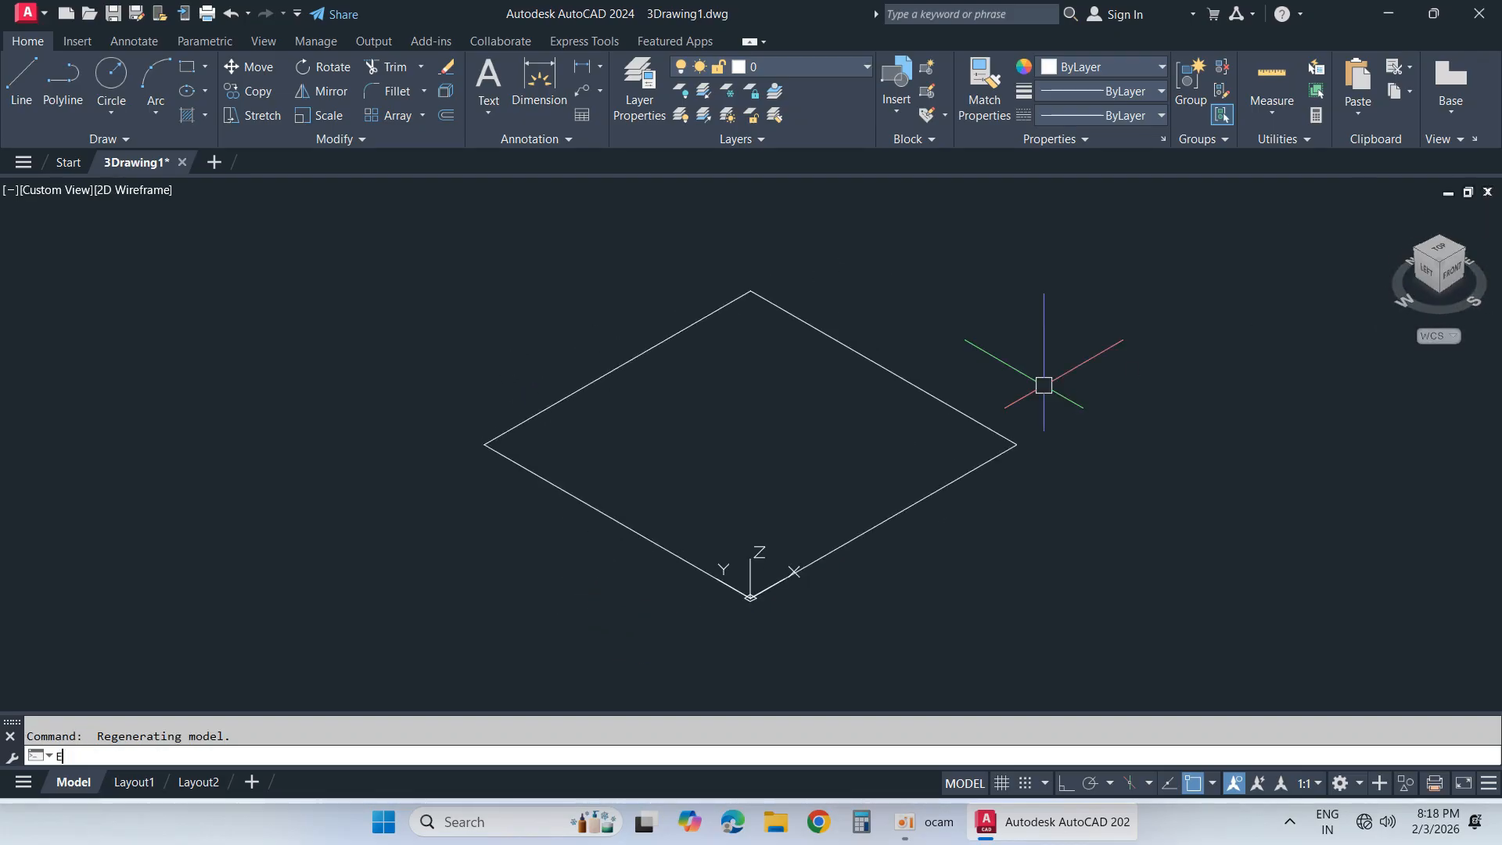
pyautogui.write('XT')
pyautogui.press('Return')
pyautogui.click(959, 406)
pyautogui.press('Return')
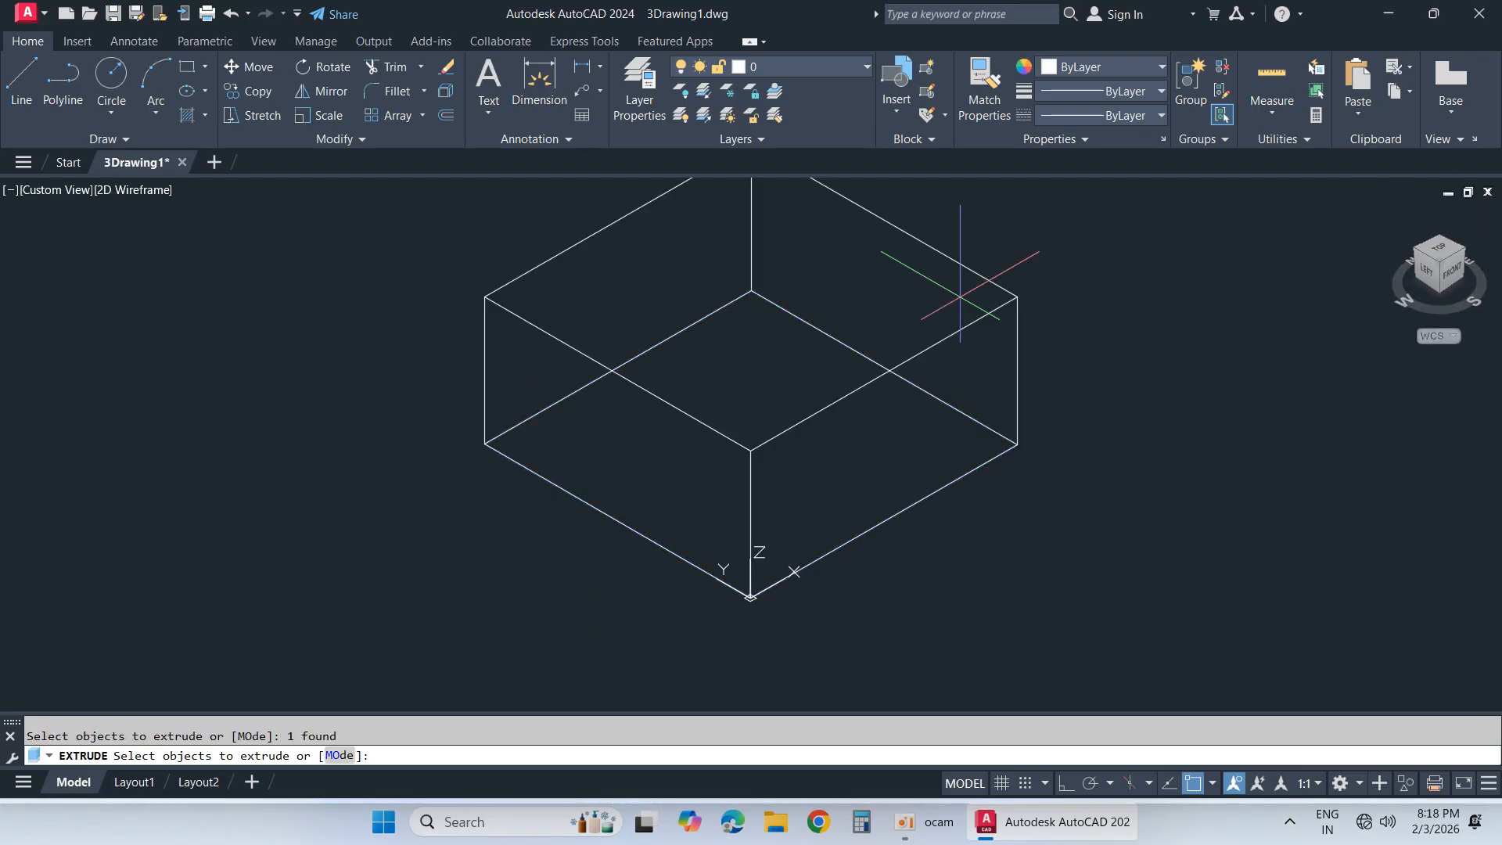
pyautogui.press('Return')
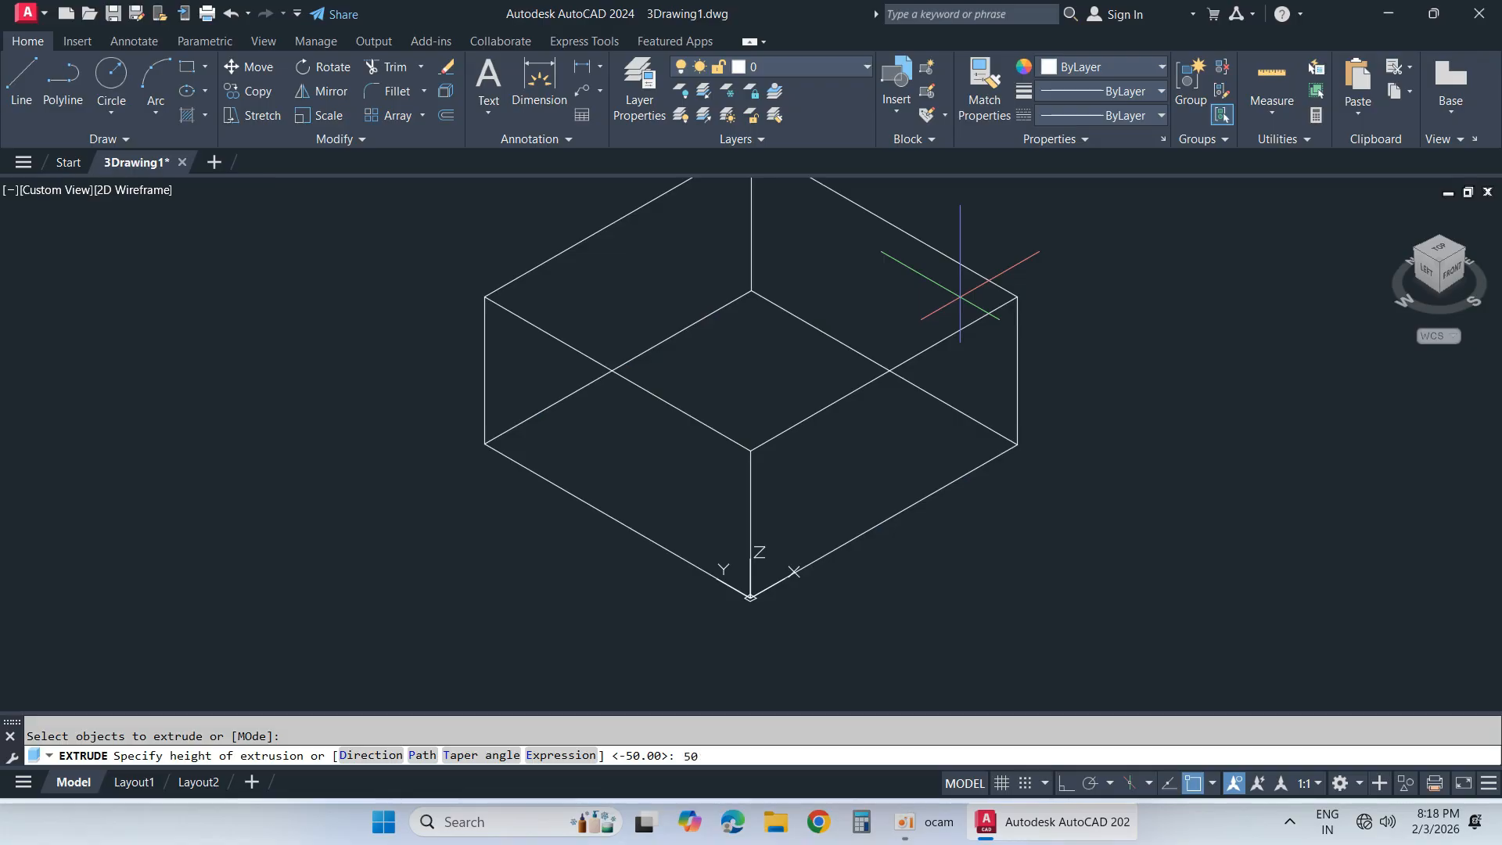
pyautogui.write('50')
pyautogui.press('Return')
pyautogui.middleClick(896, 389)
pyautogui.middleClick(896, 389)
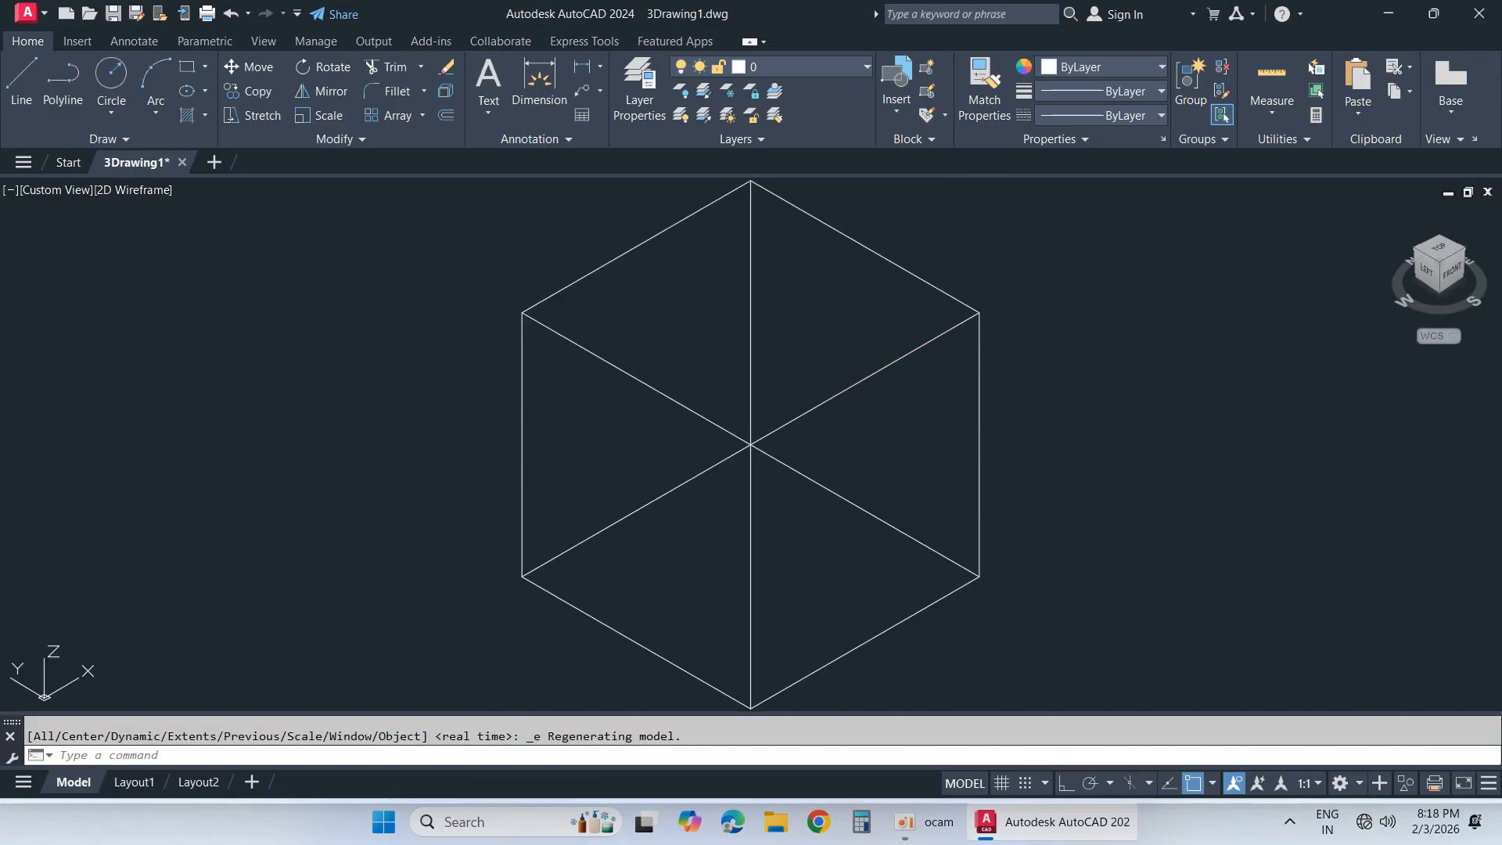
# Step: Change the cube's color to Magenta
pyautogui.click(905, 270)
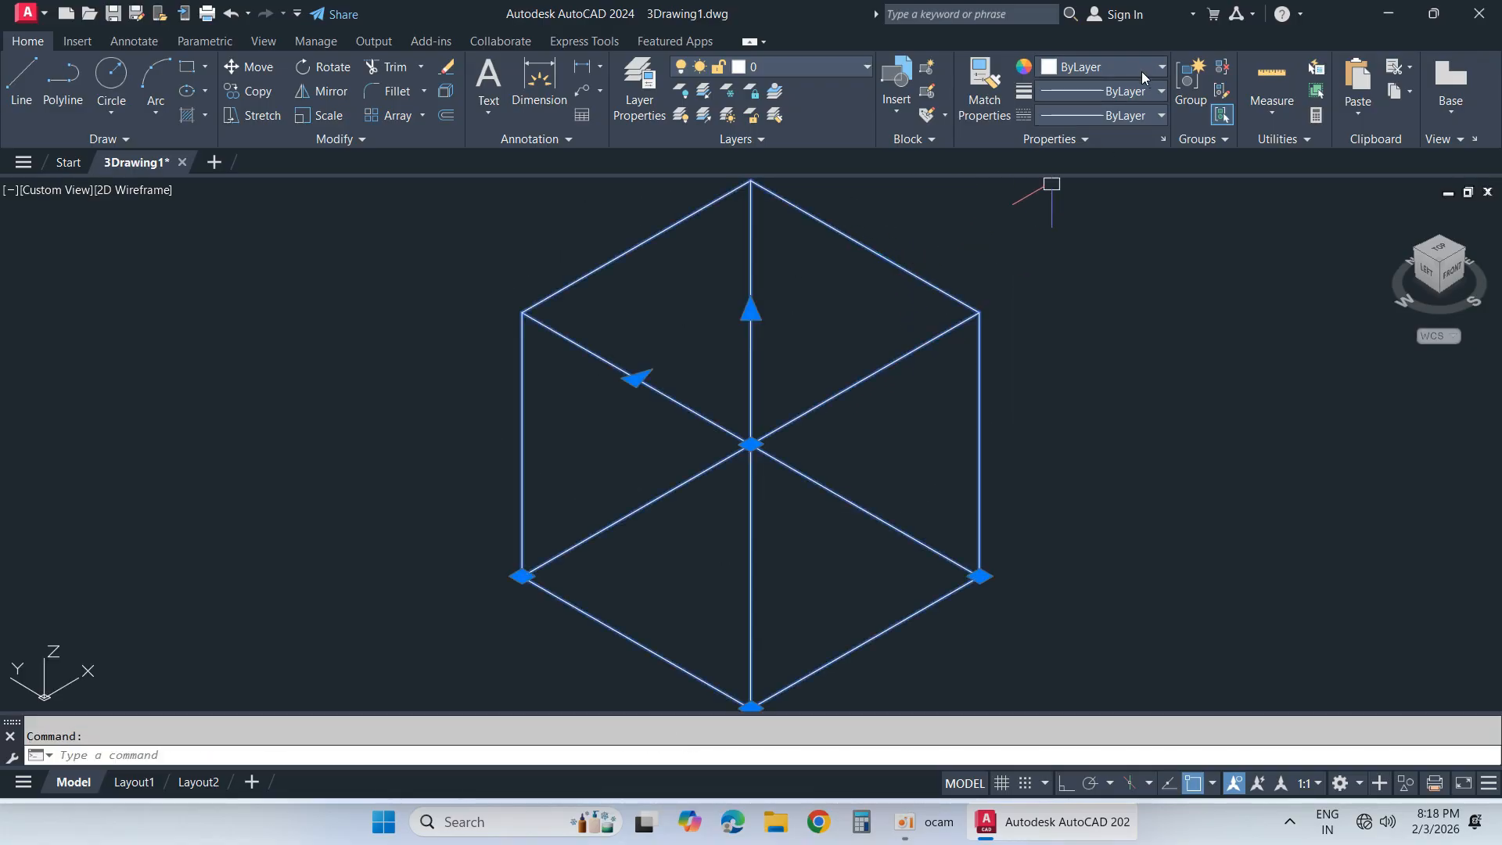
pyautogui.click(1142, 72)
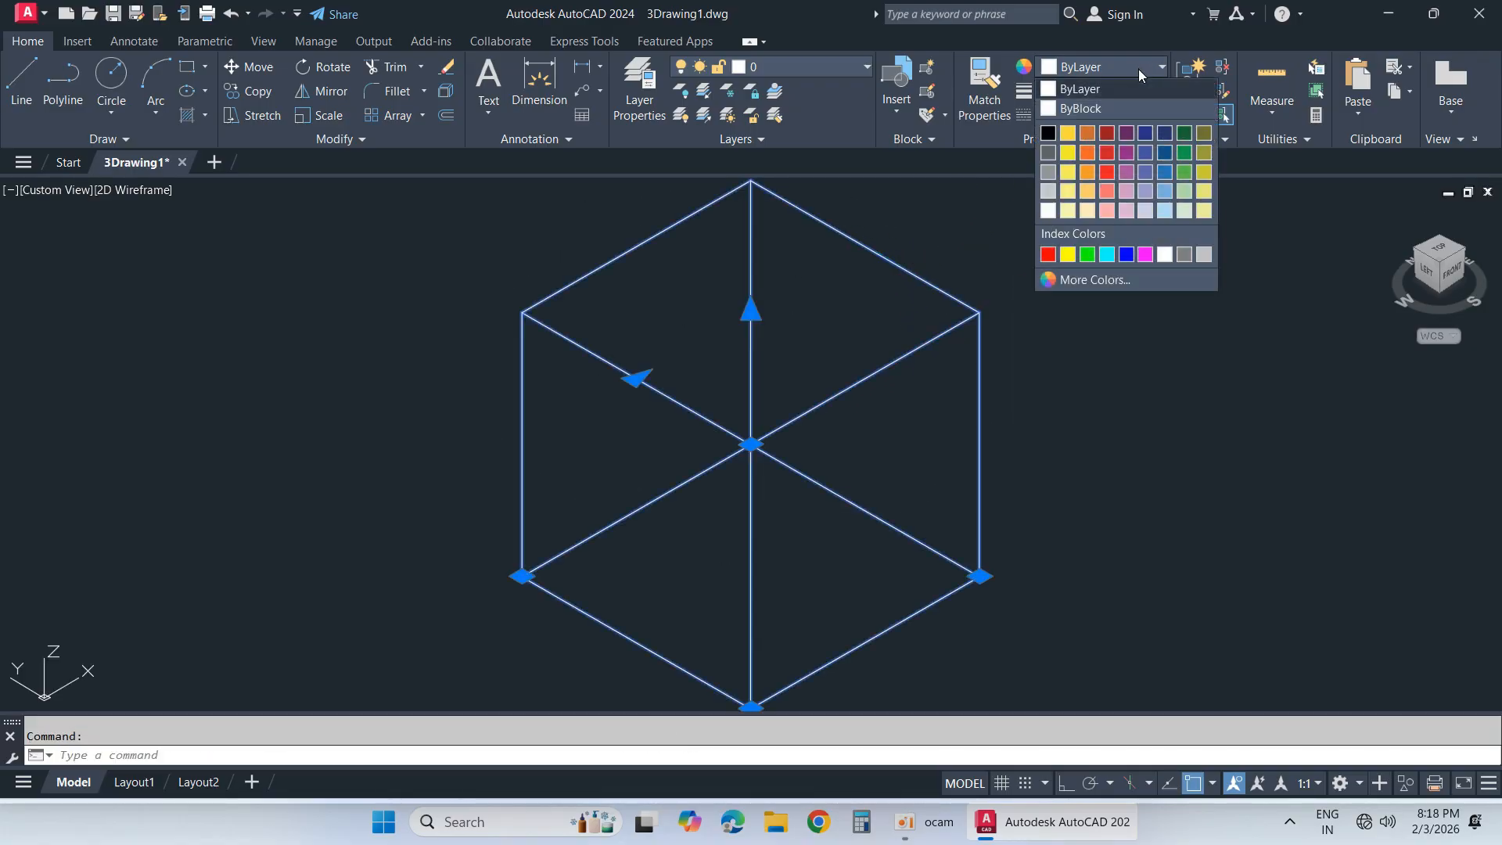
pyautogui.click(1146, 255)
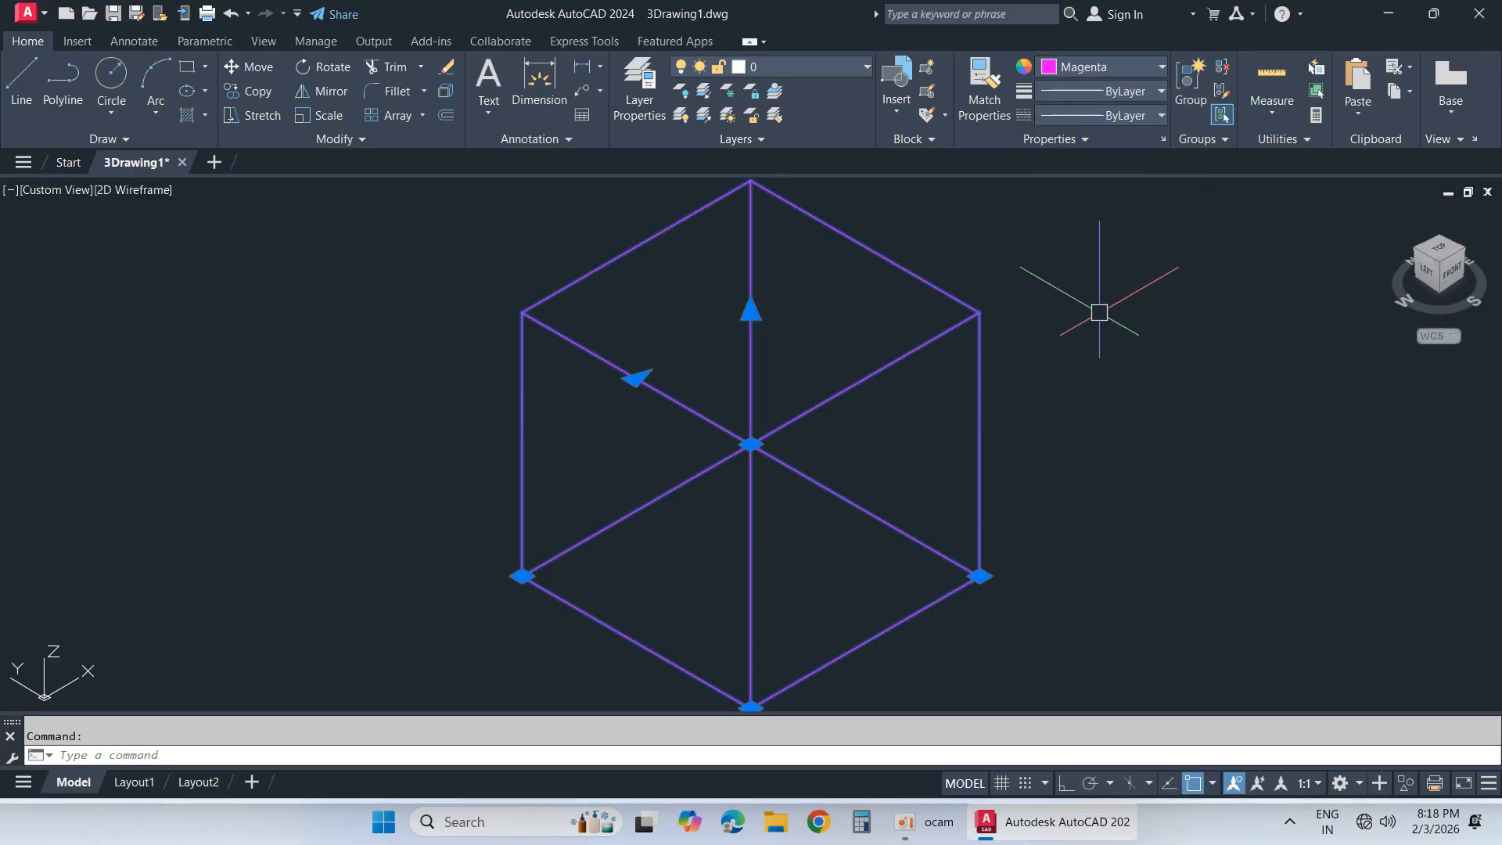
# Step: Switch the model view to the Conceptual visual style so the cube displays shaded
pyautogui.click(141, 192)
pyautogui.click(189, 261)
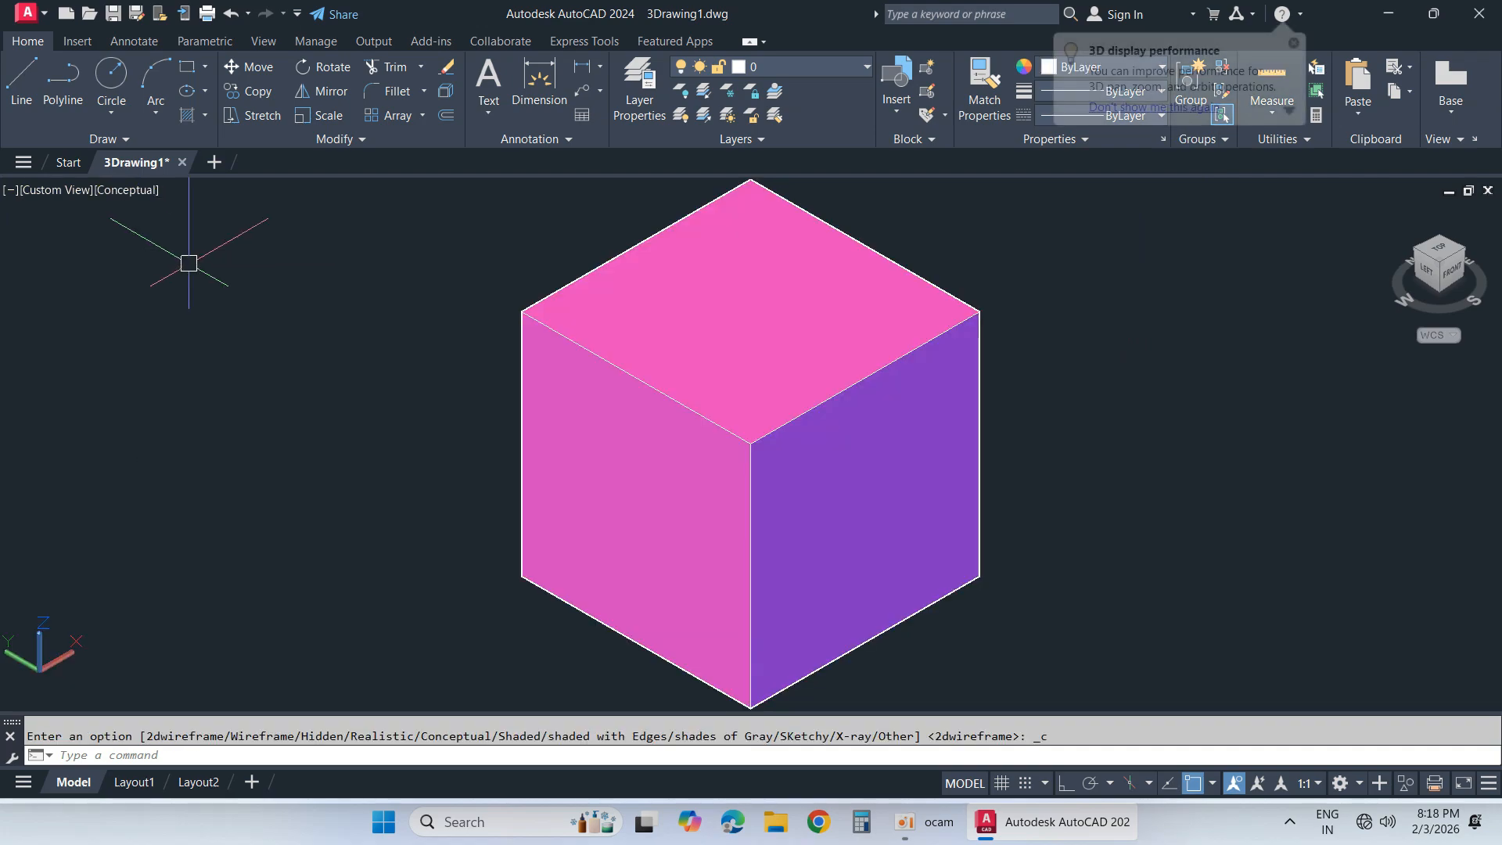
pyautogui.press('Escape')
pyautogui.scroll(-4, 405, 361)
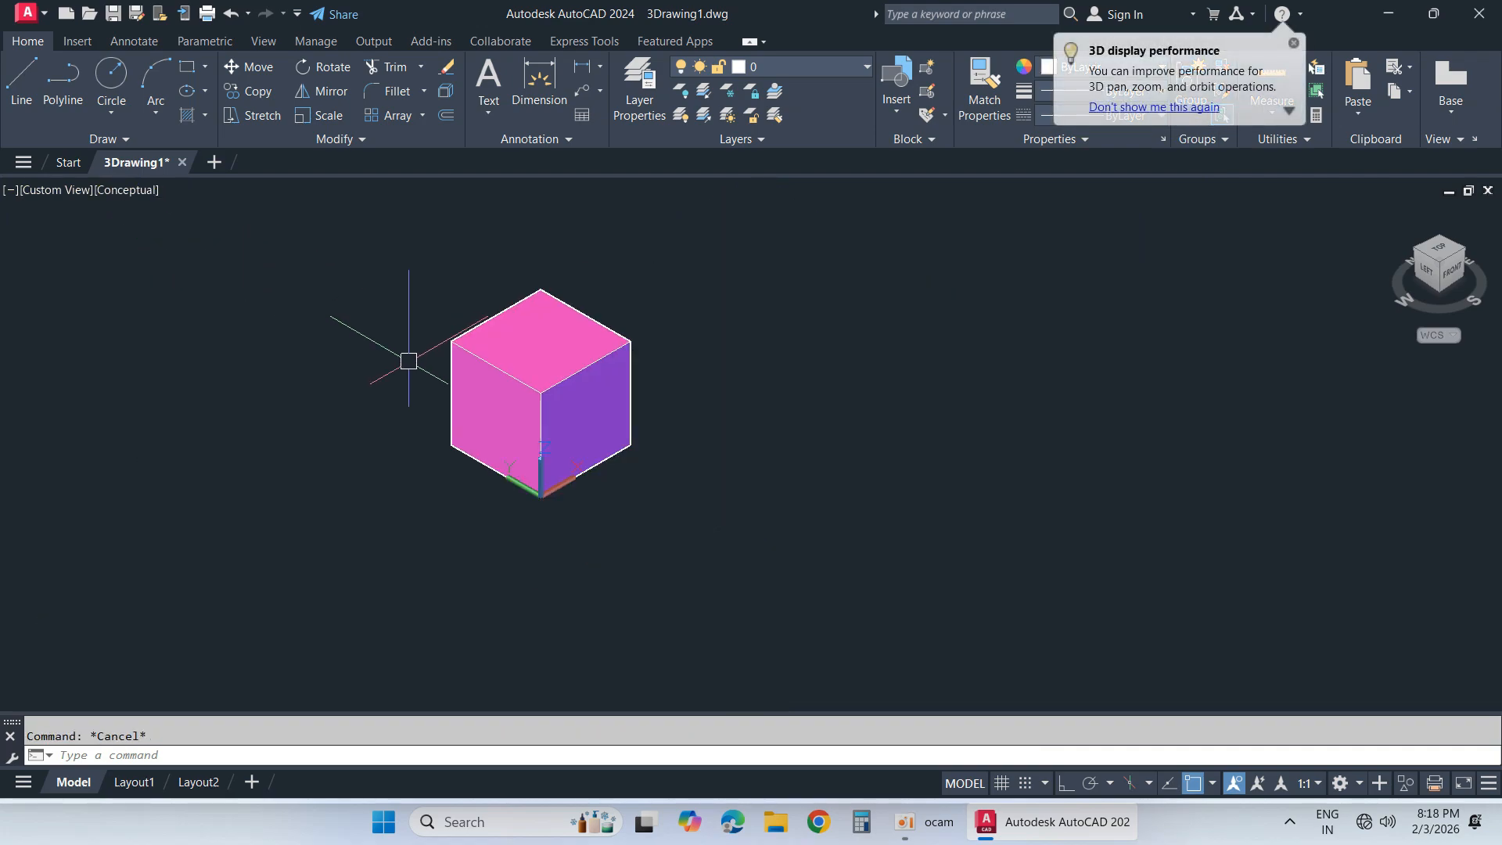
pyautogui.scroll(2, 407, 361)
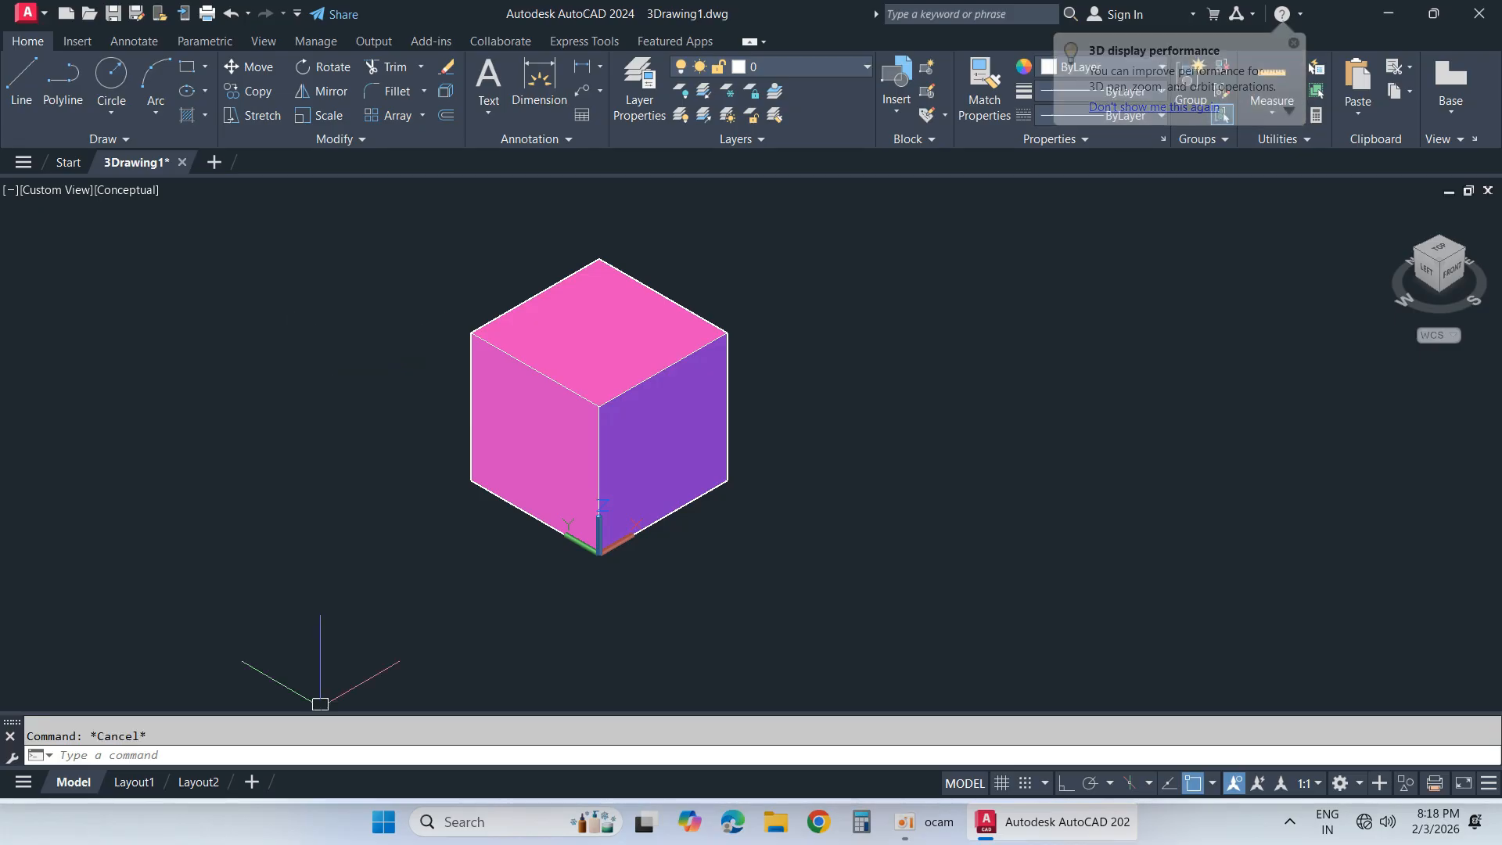
# Step: Insert the STD_TEMP layout from the 3D-Tutorial.dwt template into the drawing
pyautogui.rightClick(258, 786)
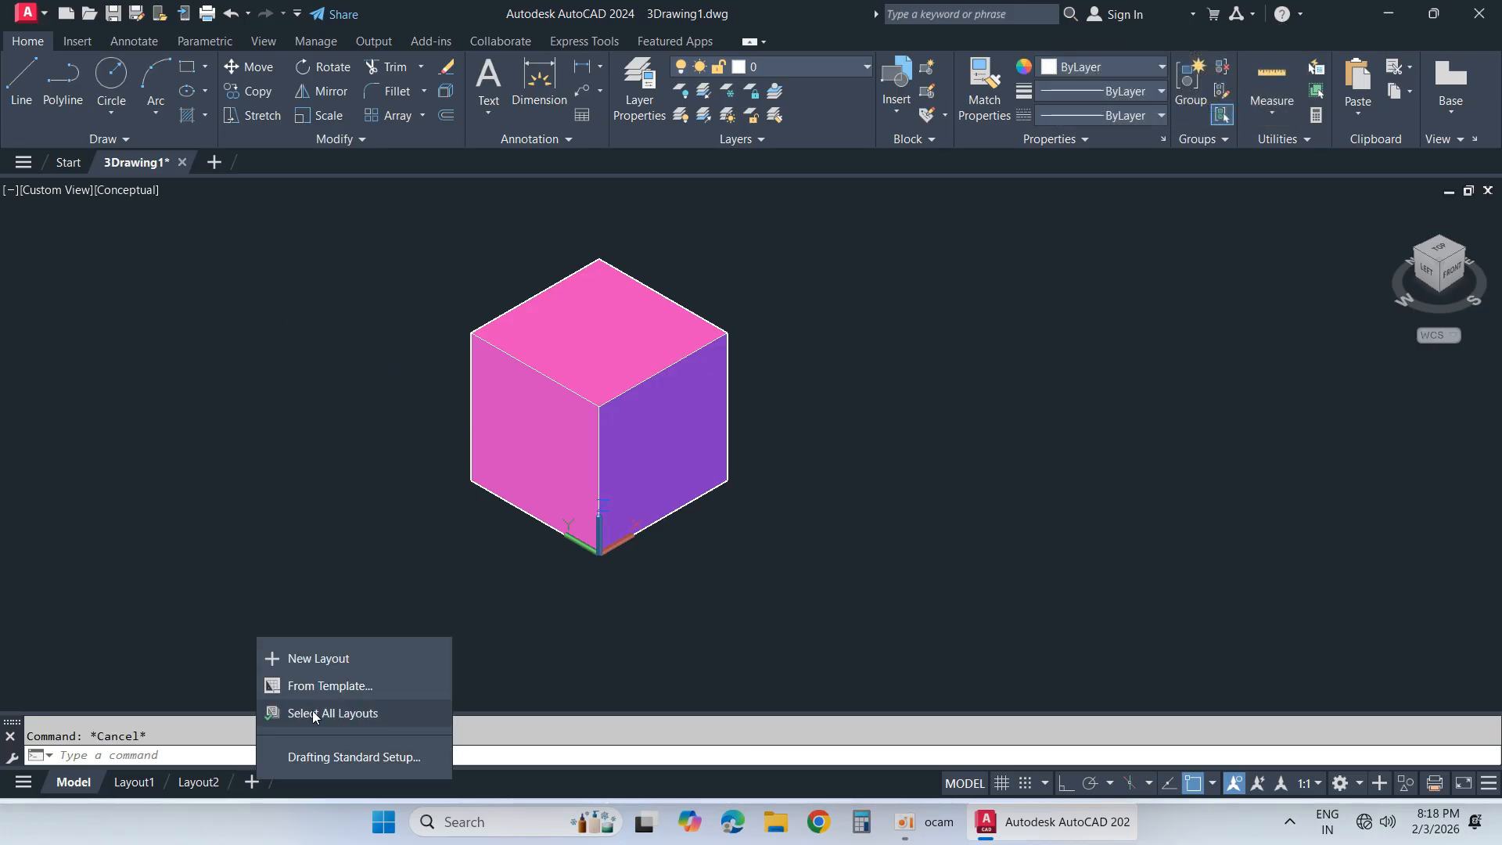
pyautogui.click(321, 687)
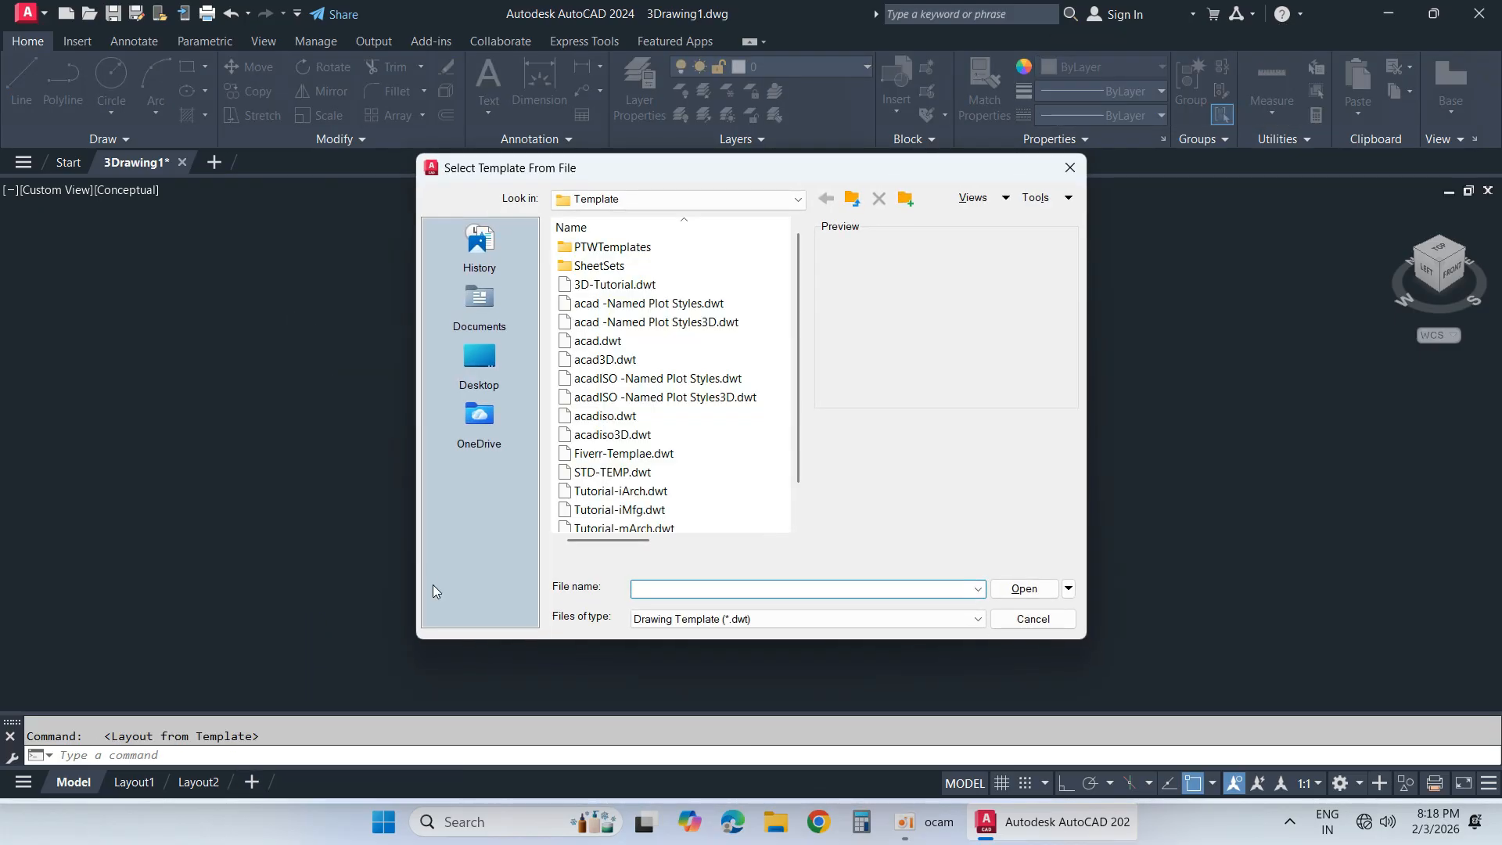
pyautogui.click(614, 284)
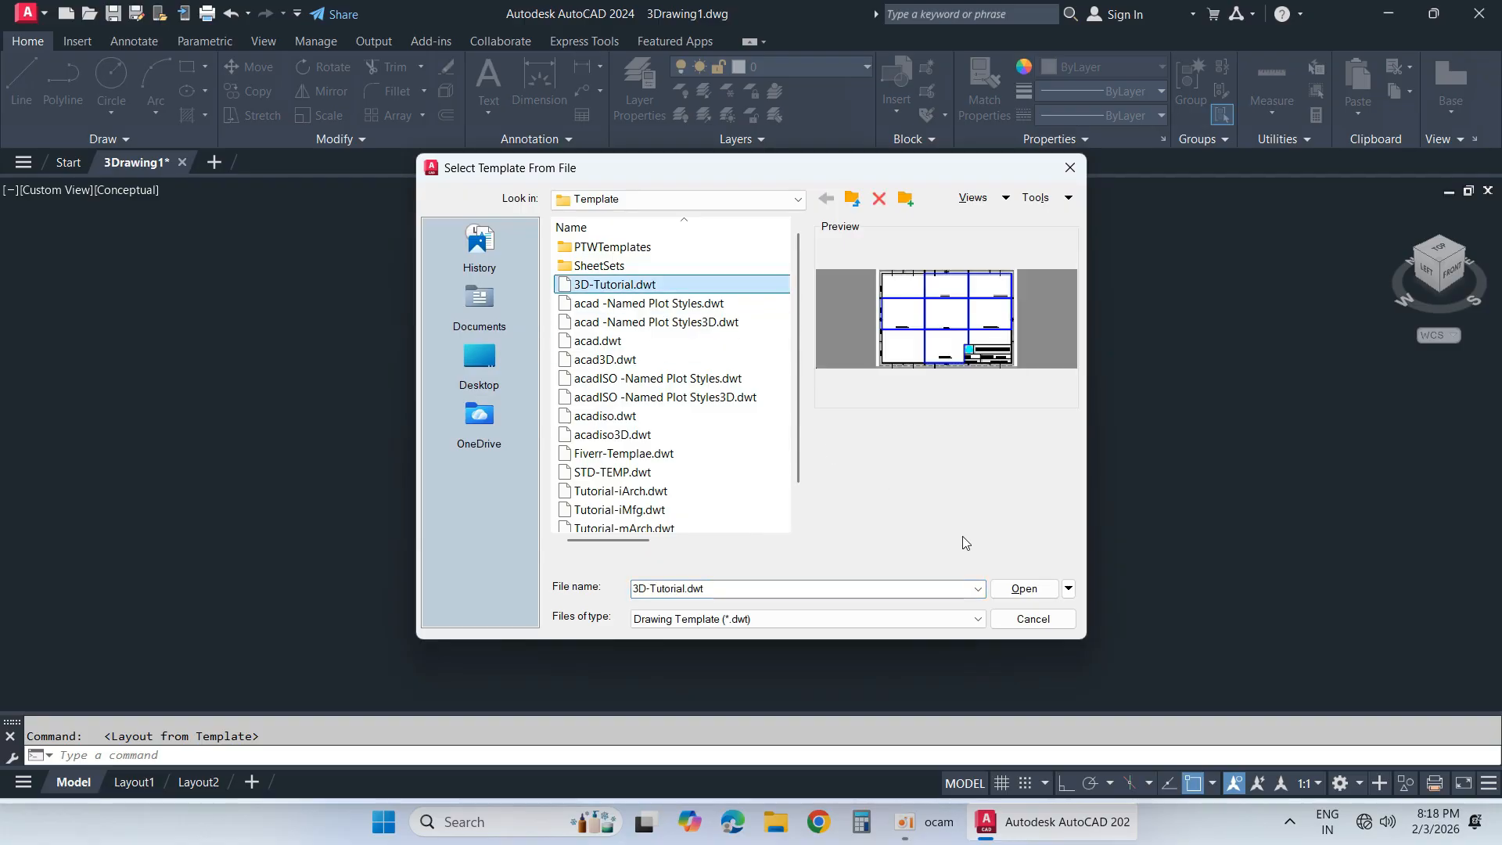
pyautogui.click(1021, 588)
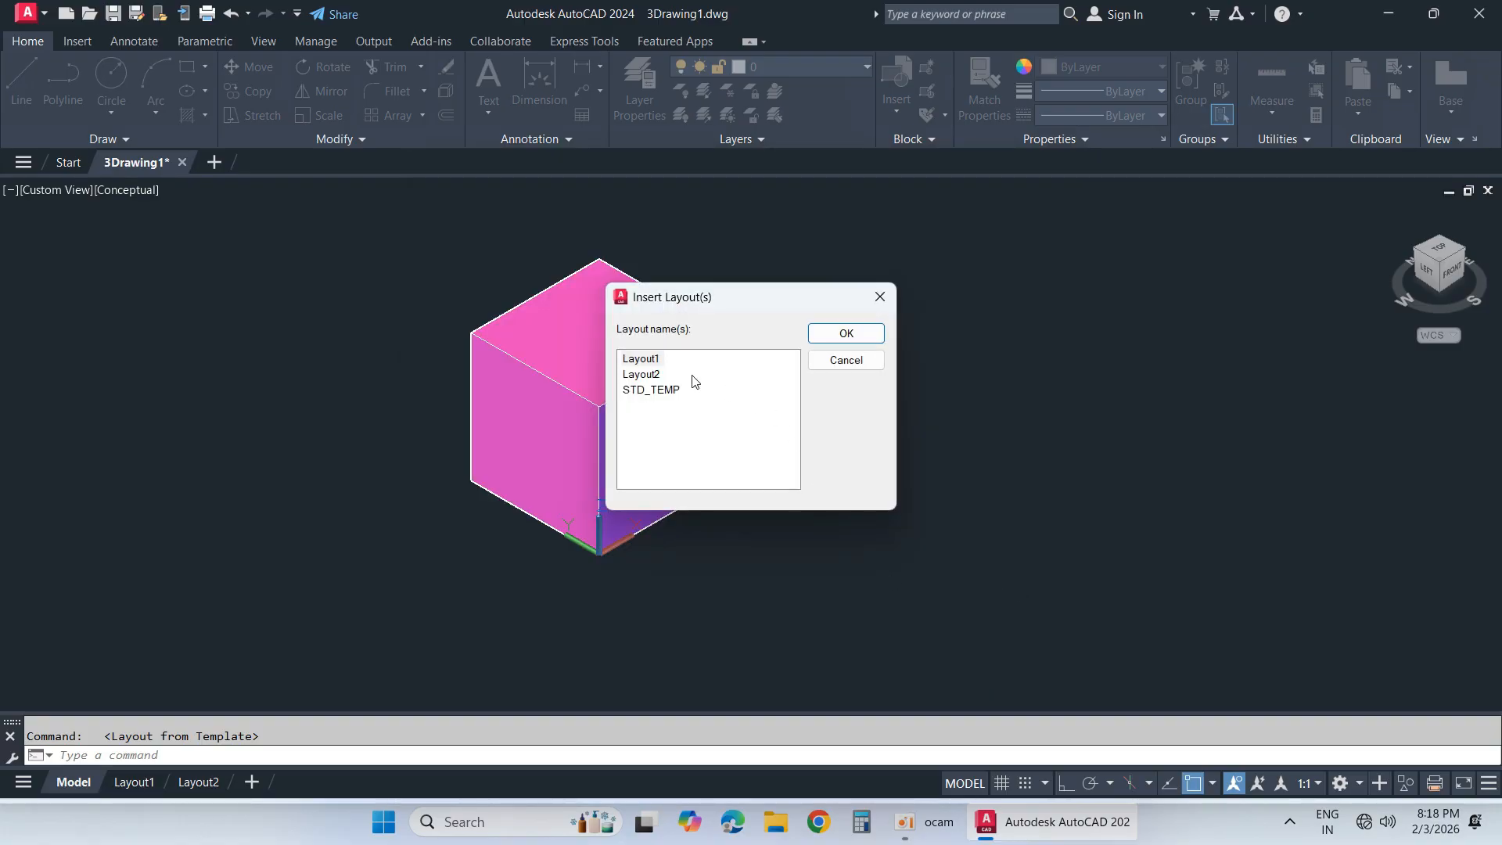
pyautogui.click(651, 390)
pyautogui.click(846, 333)
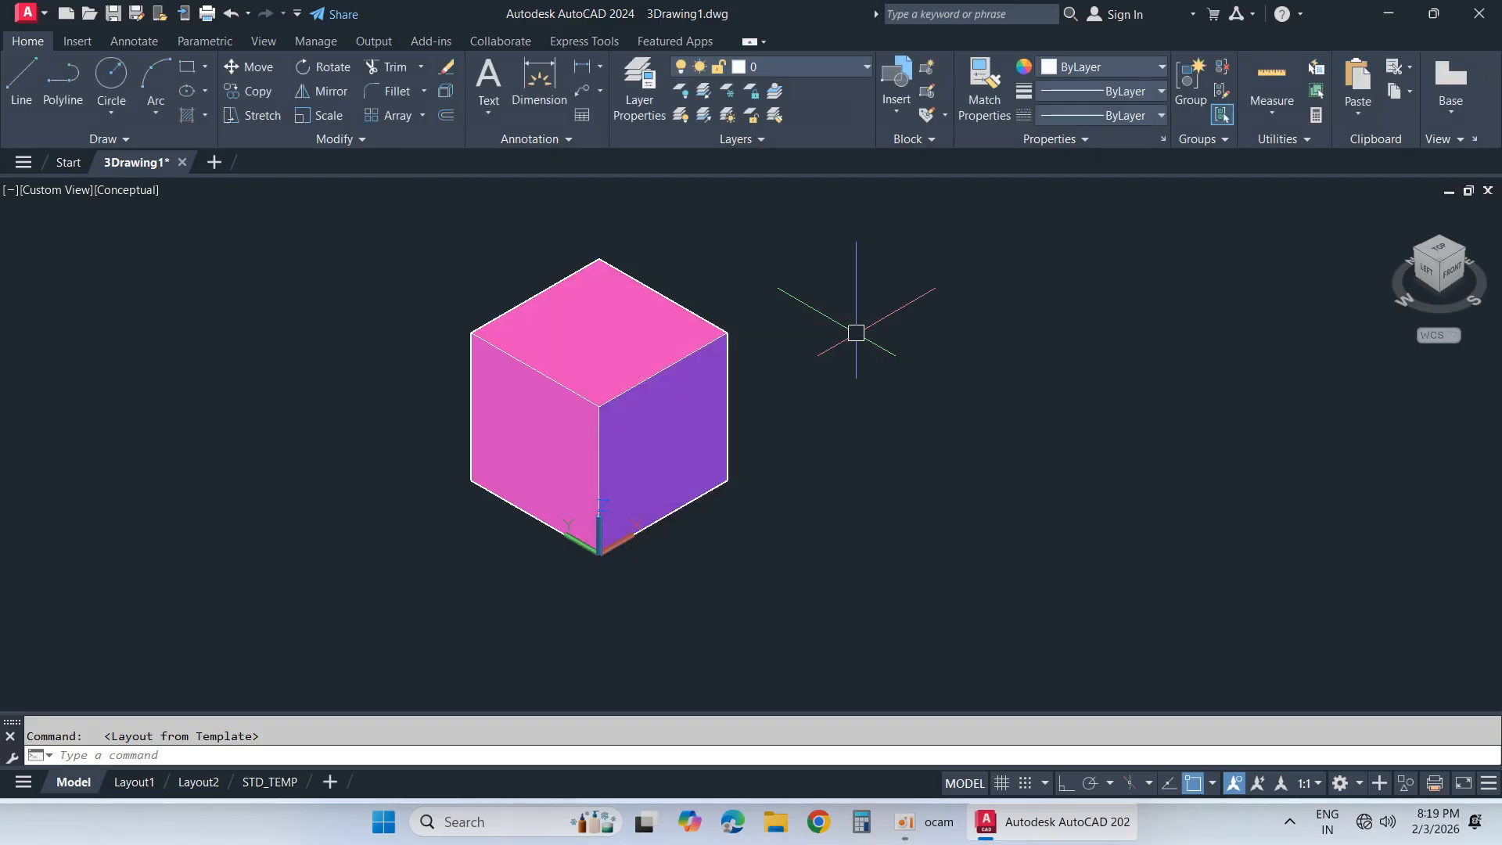
# Step: Open the STD_TEMP layout and center the square within the FRONT viewport above its label
pyautogui.click(287, 784)
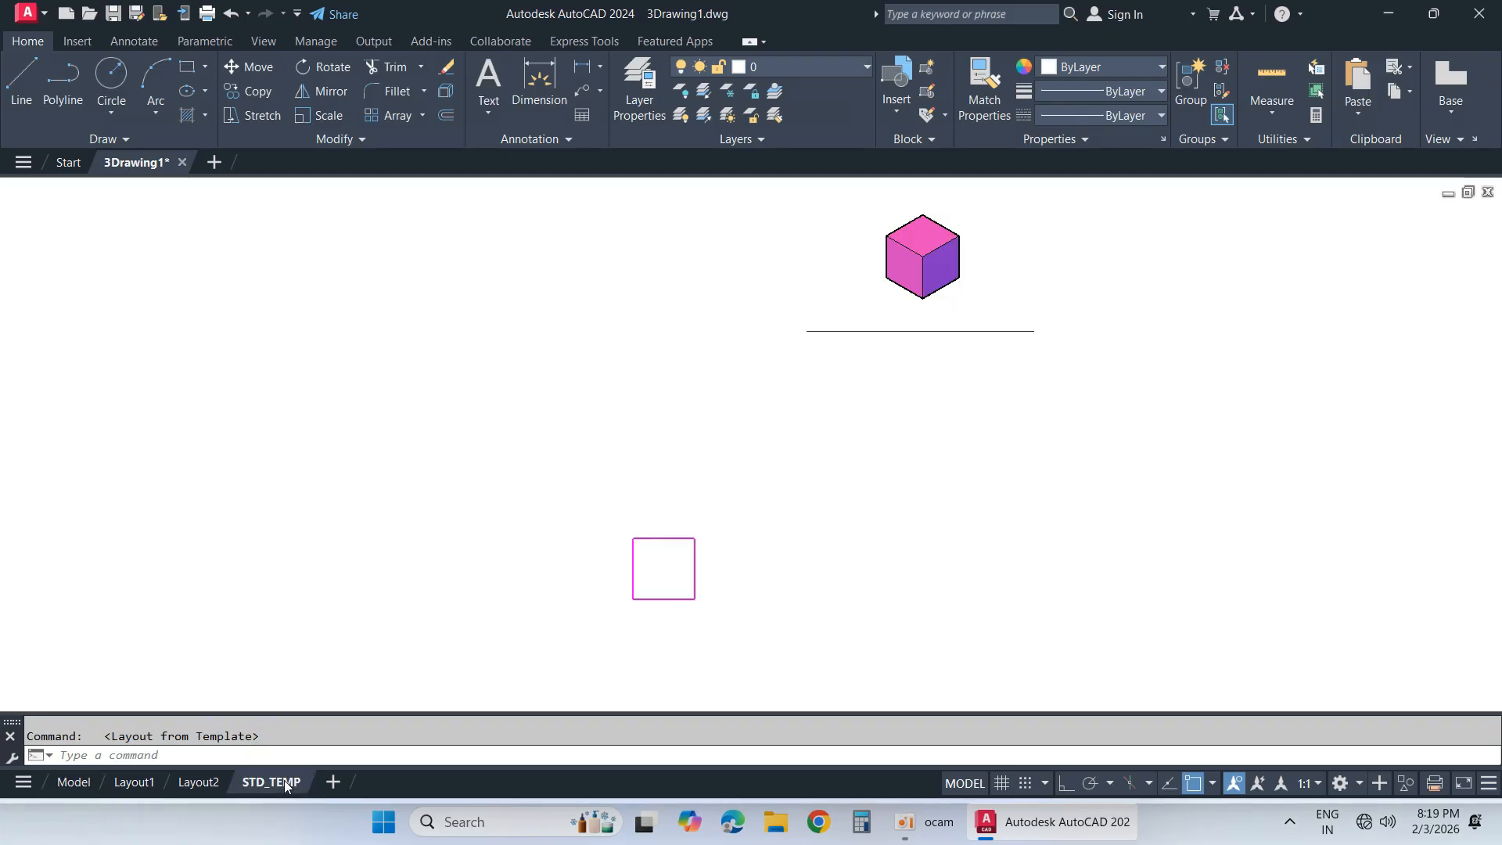
pyautogui.click(1195, 360)
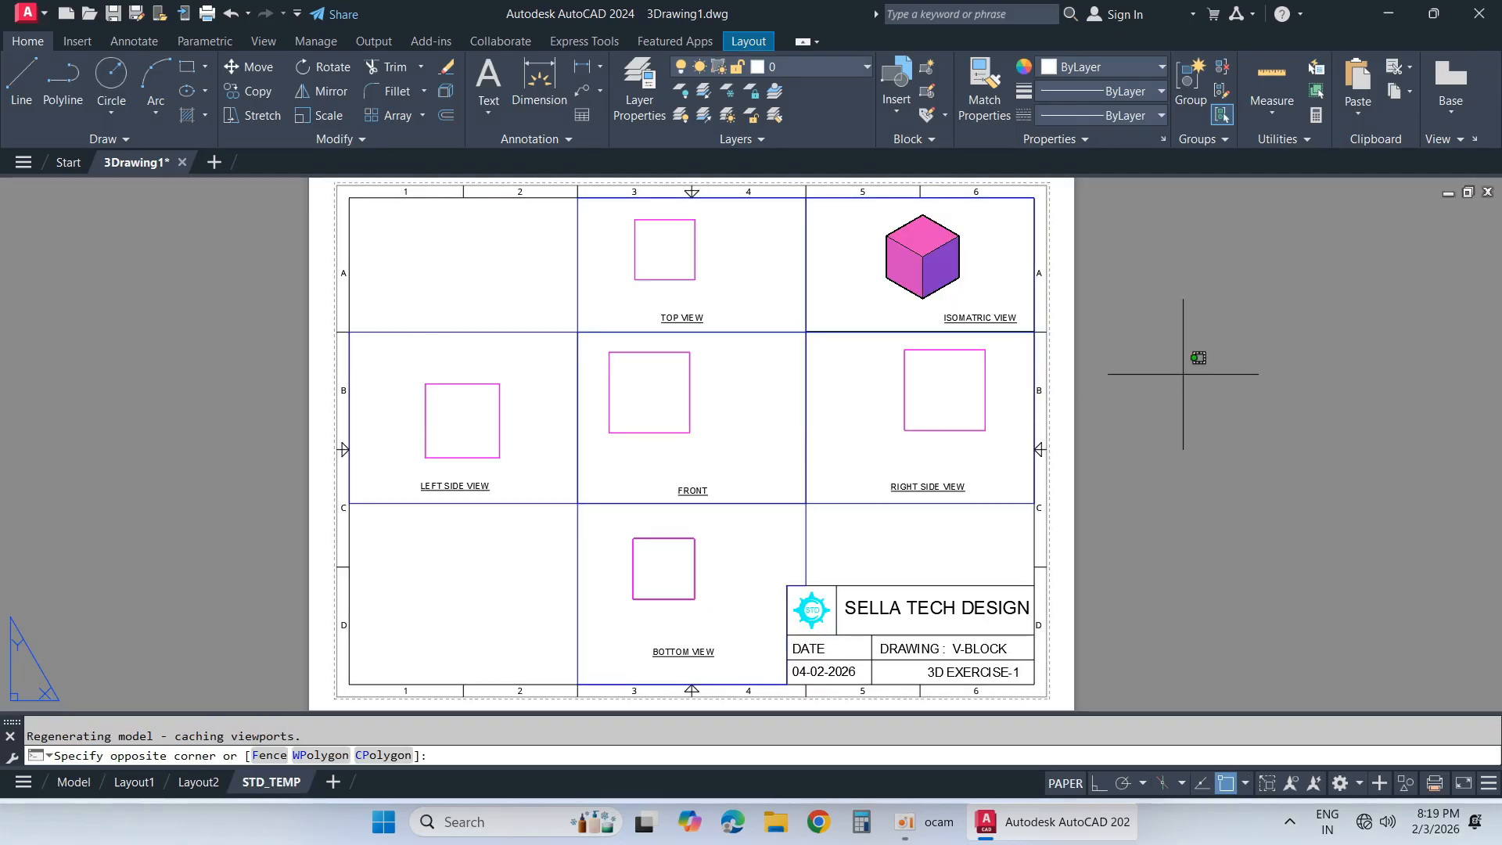
pyautogui.click(1145, 370)
pyautogui.click(1123, 340)
pyautogui.click(1099, 323)
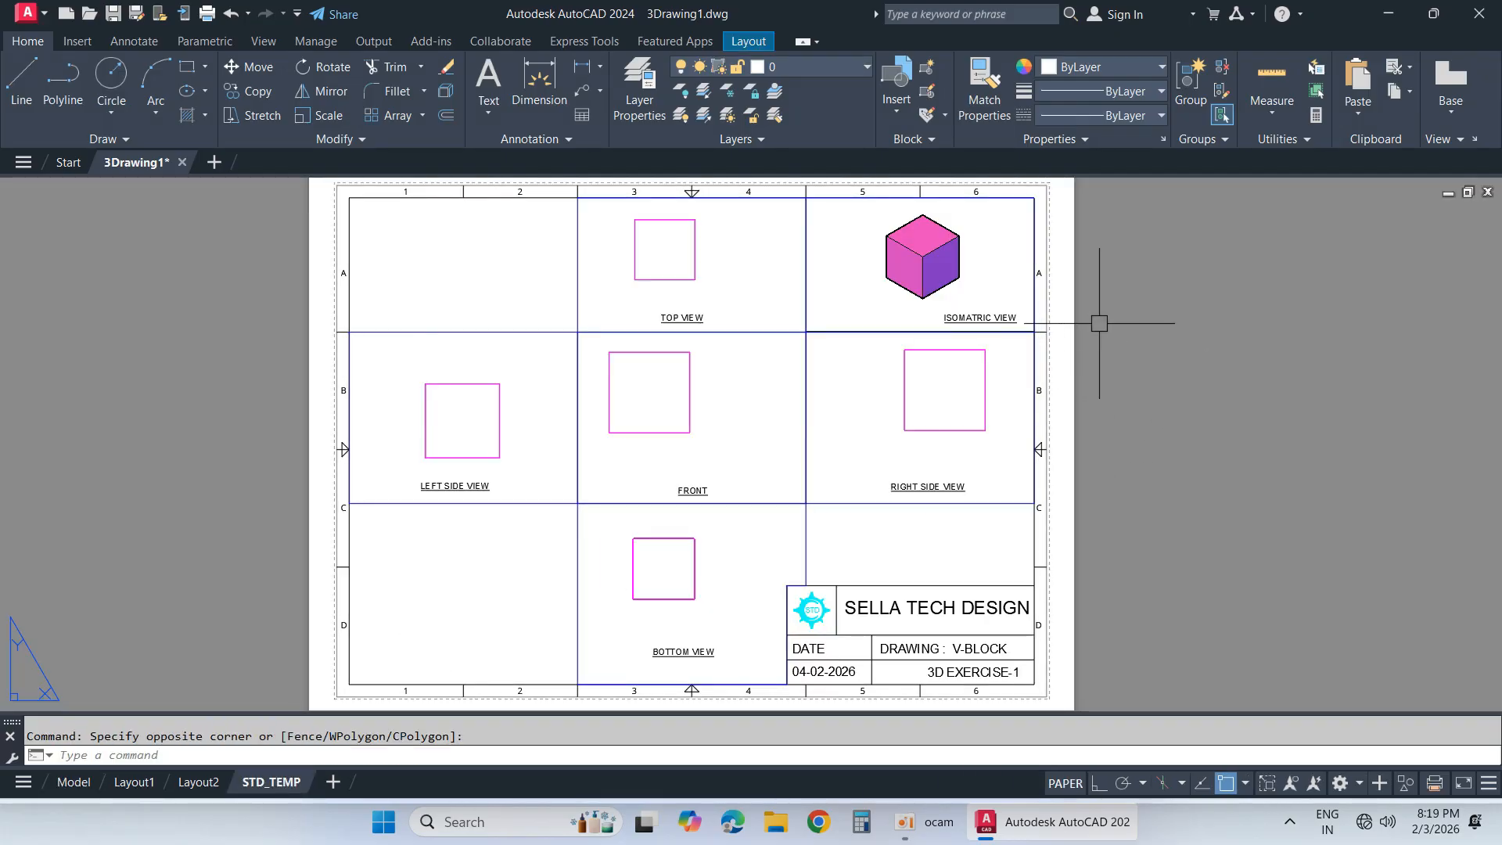
pyautogui.scroll(2, 665, 464)
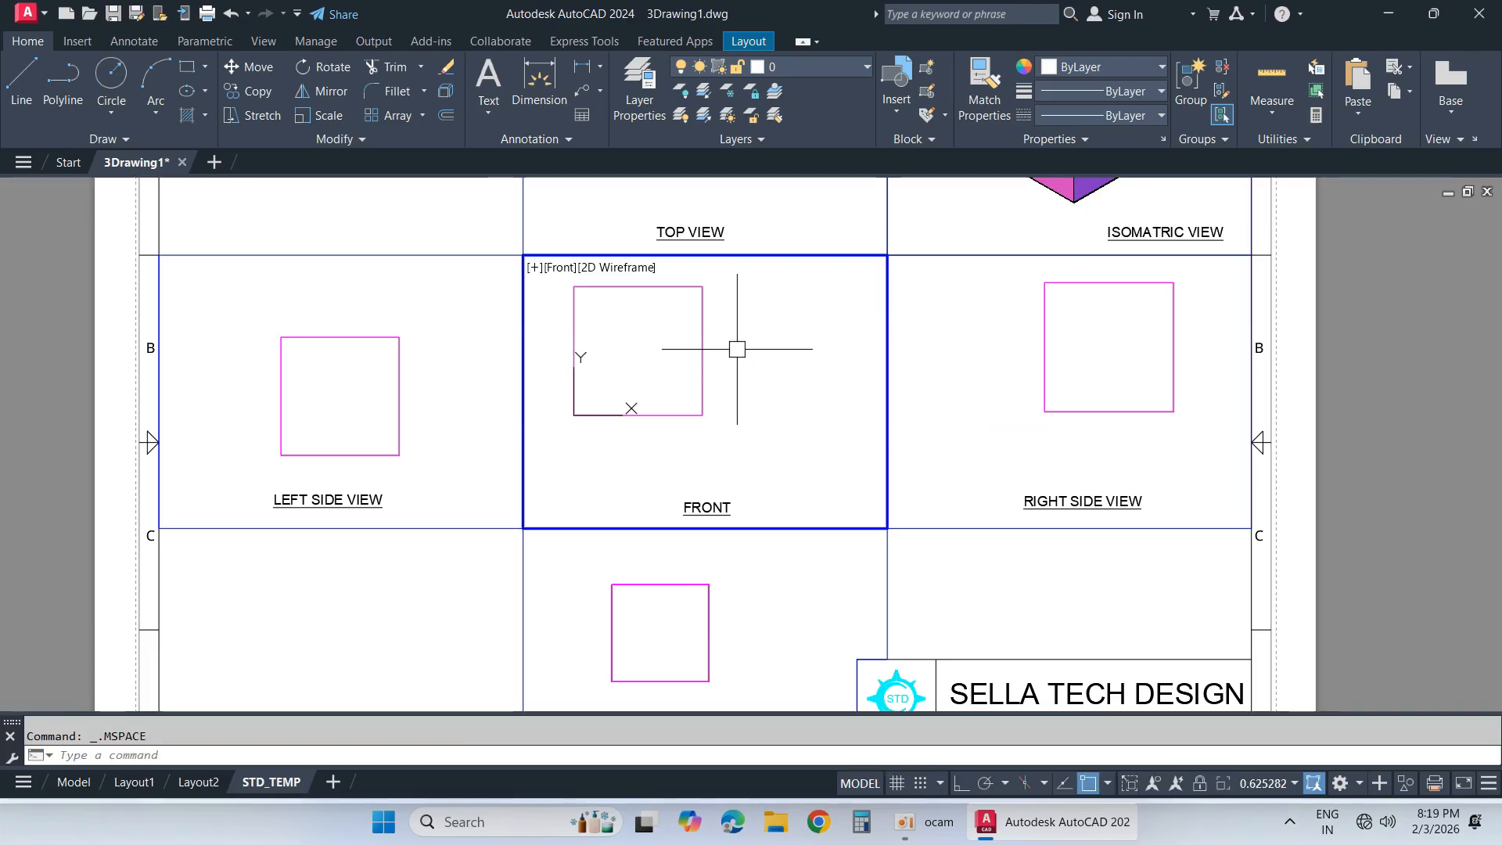
pyautogui.moveTo(805, 372)
pyautogui.mouseDown(button='middle')
pyautogui.moveTo(821, 383)
pyautogui.moveTo(809, 382)
pyautogui.mouseUp(button='middle')
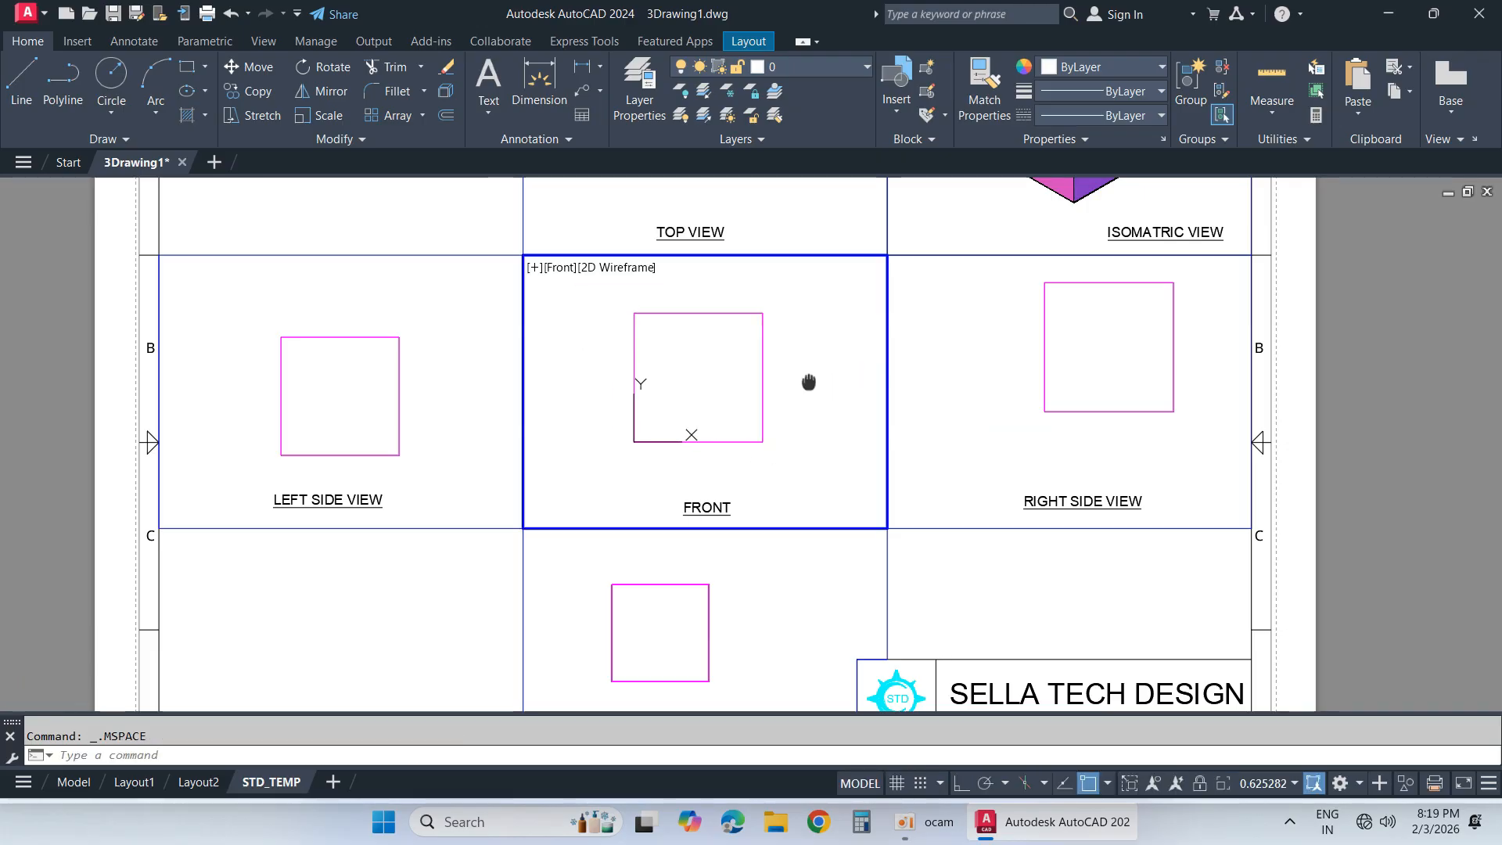
# Step: Center the square within the RIGHT SIDE VIEW viewport, level with the front view, and return to paper space
pyautogui.click(988, 419)
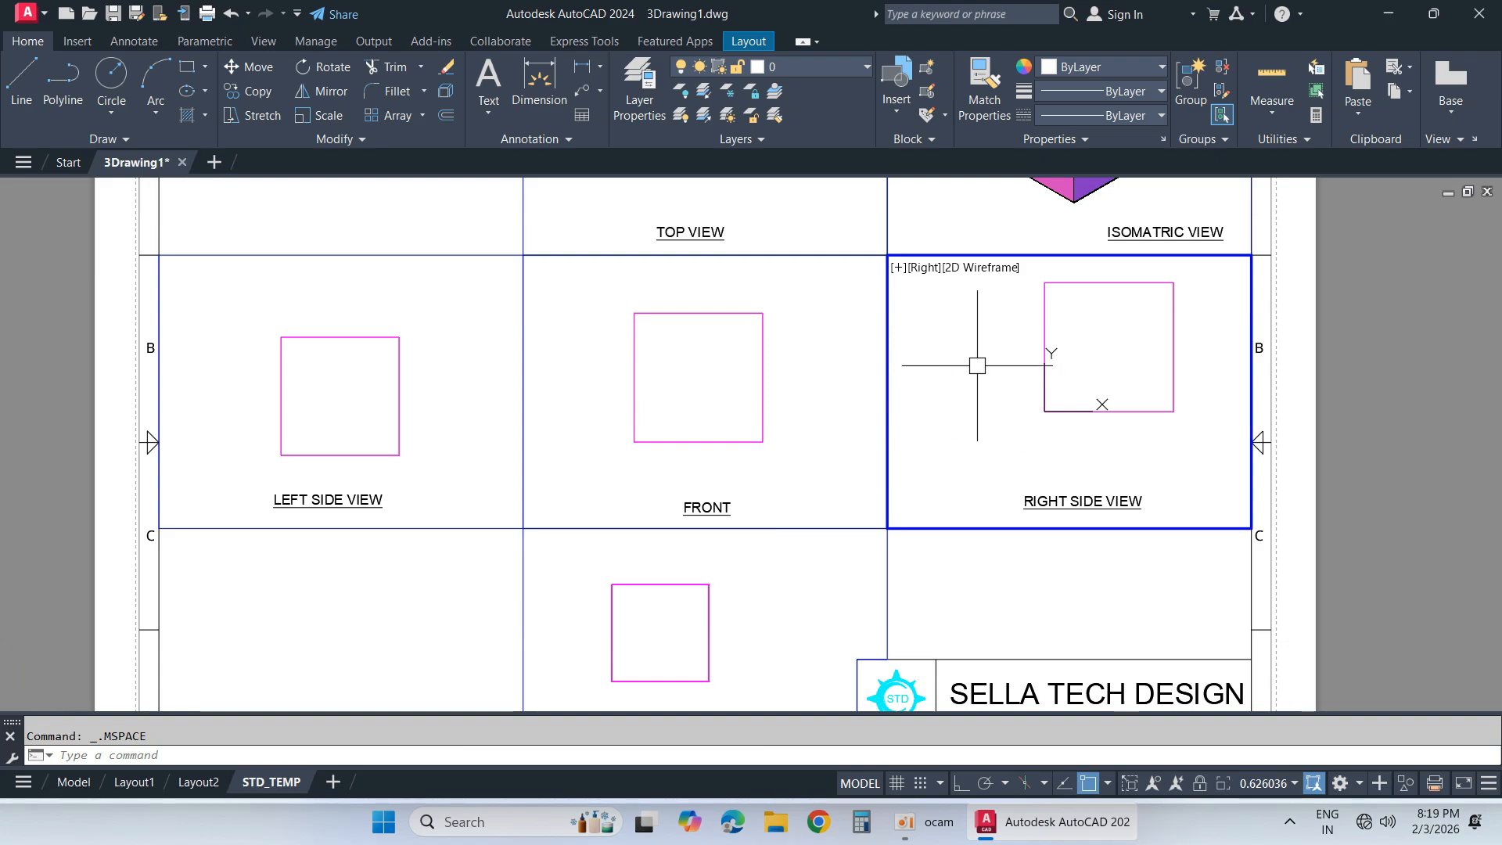
pyautogui.scroll(-2, 978, 365)
pyautogui.scroll(2, 980, 358)
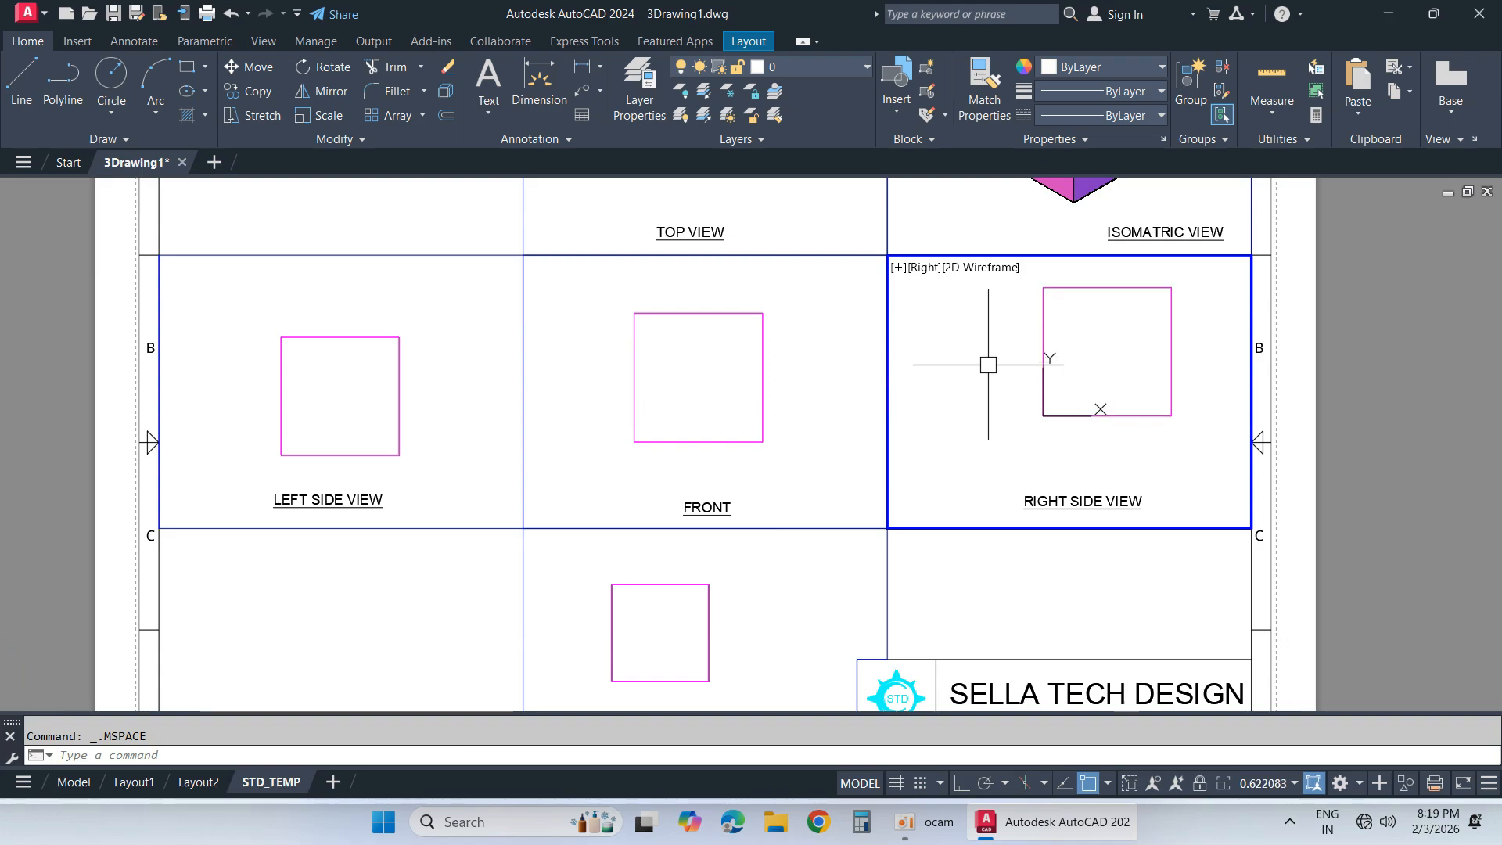
pyautogui.click(975, 376)
pyautogui.moveTo(991, 345); pyautogui.dragTo(965, 371, button='middle')
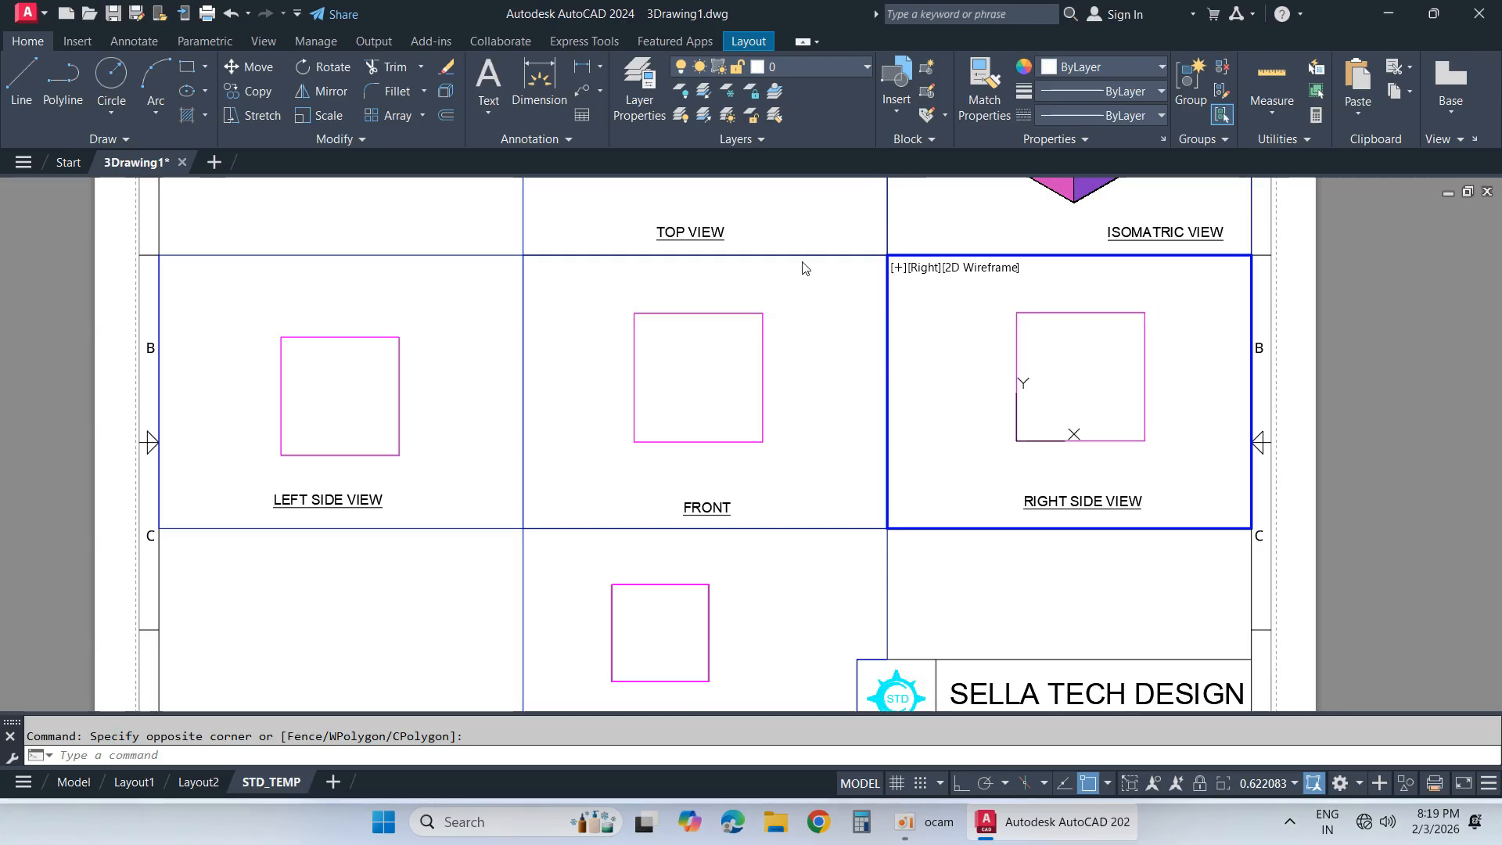
pyautogui.doubleClick(1335, 383)
# Step: Enlarge and center the square within the BOTTOM VIEW viewport, then return to paper space
pyautogui.scroll(-3, 728, 604)
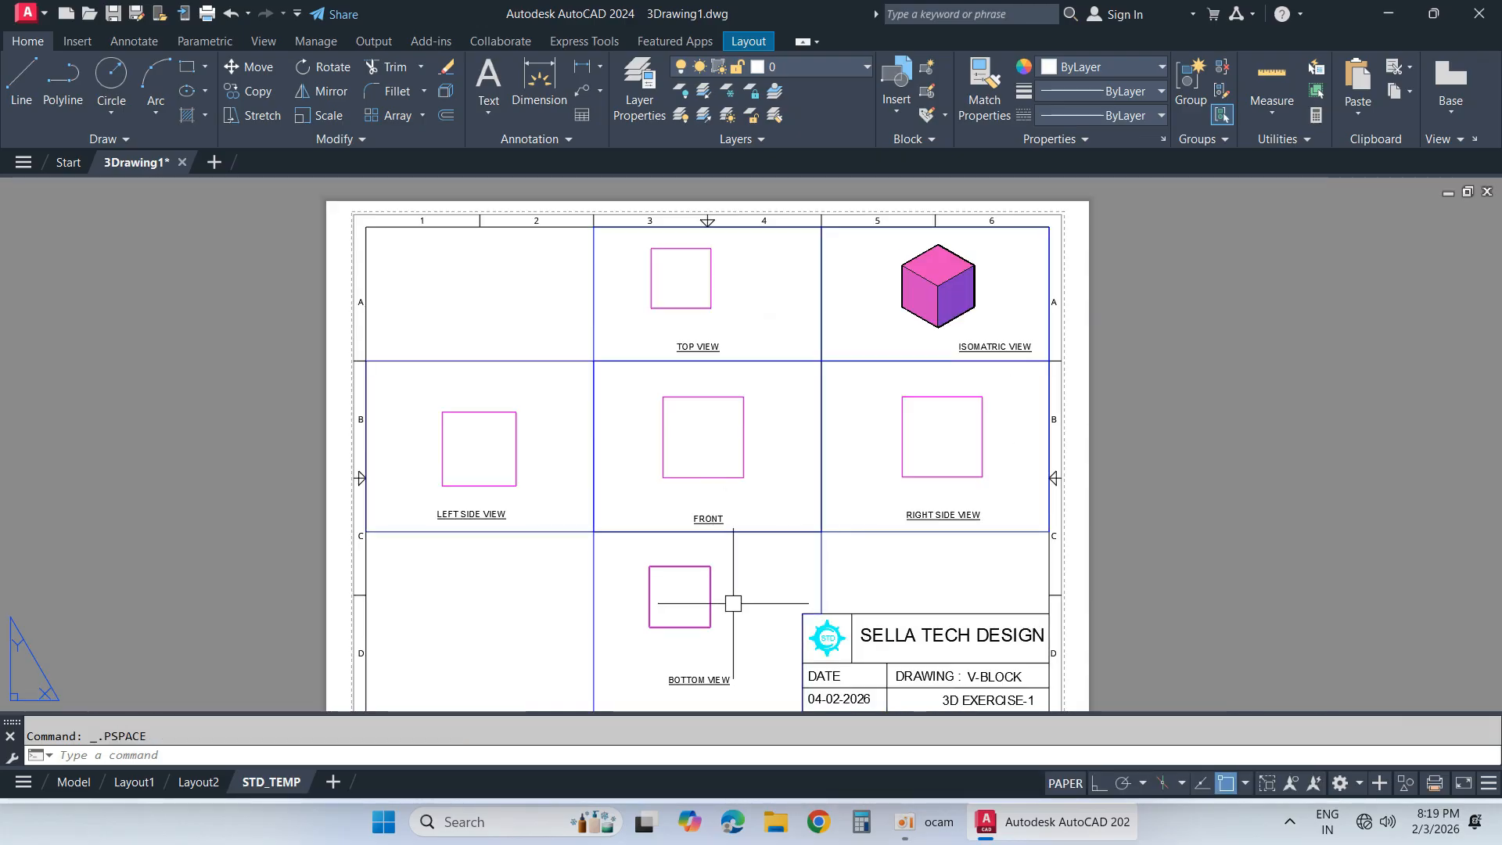
pyautogui.scroll(6, 715, 485)
pyautogui.doubleClick(715, 478)
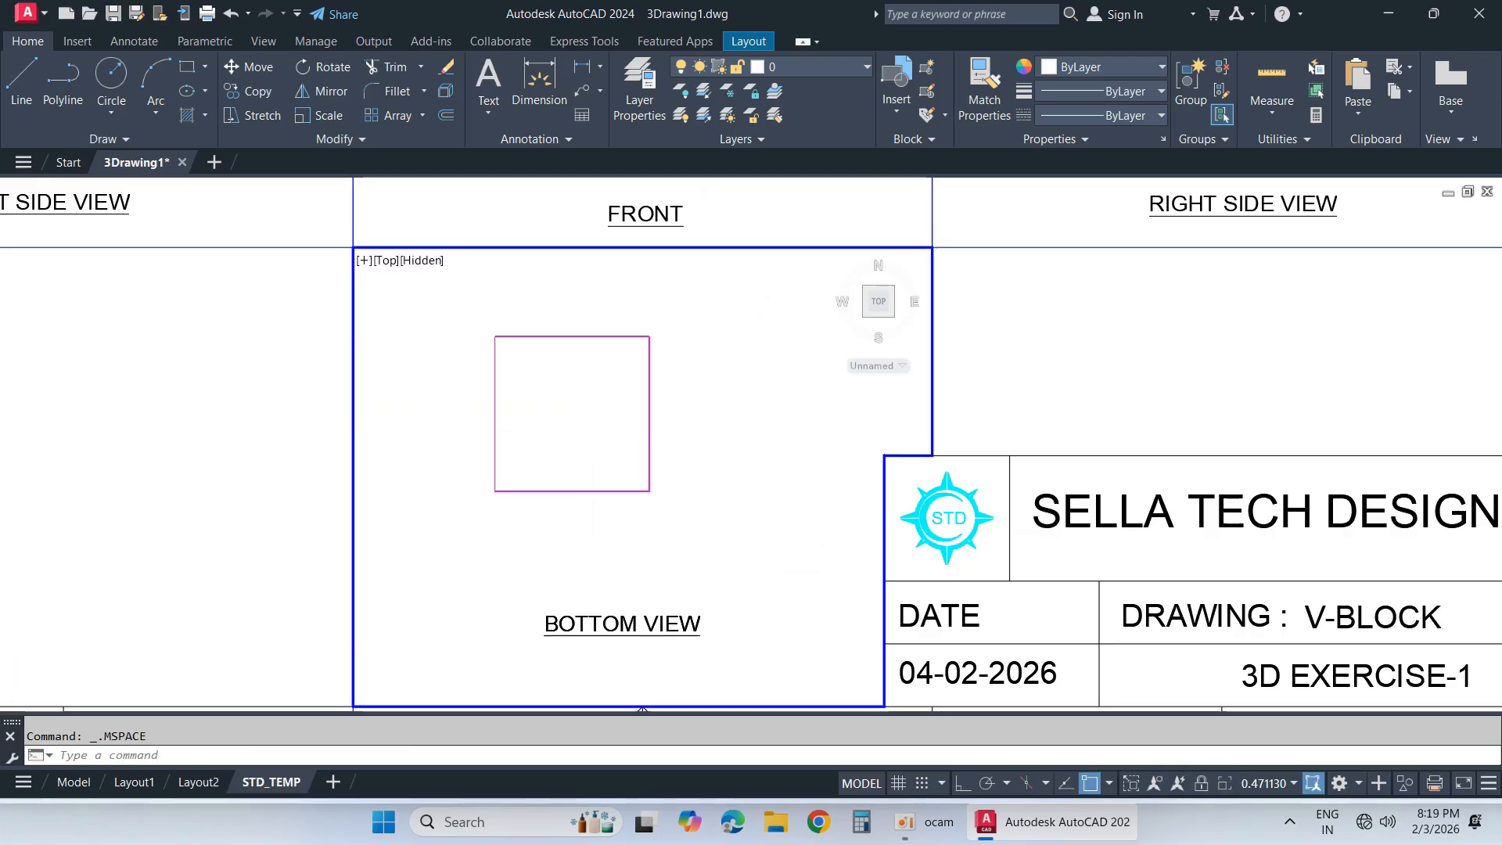
pyautogui.scroll(-3, 715, 481)
pyautogui.scroll(2, 715, 485)
pyautogui.scroll(2, 715, 477)
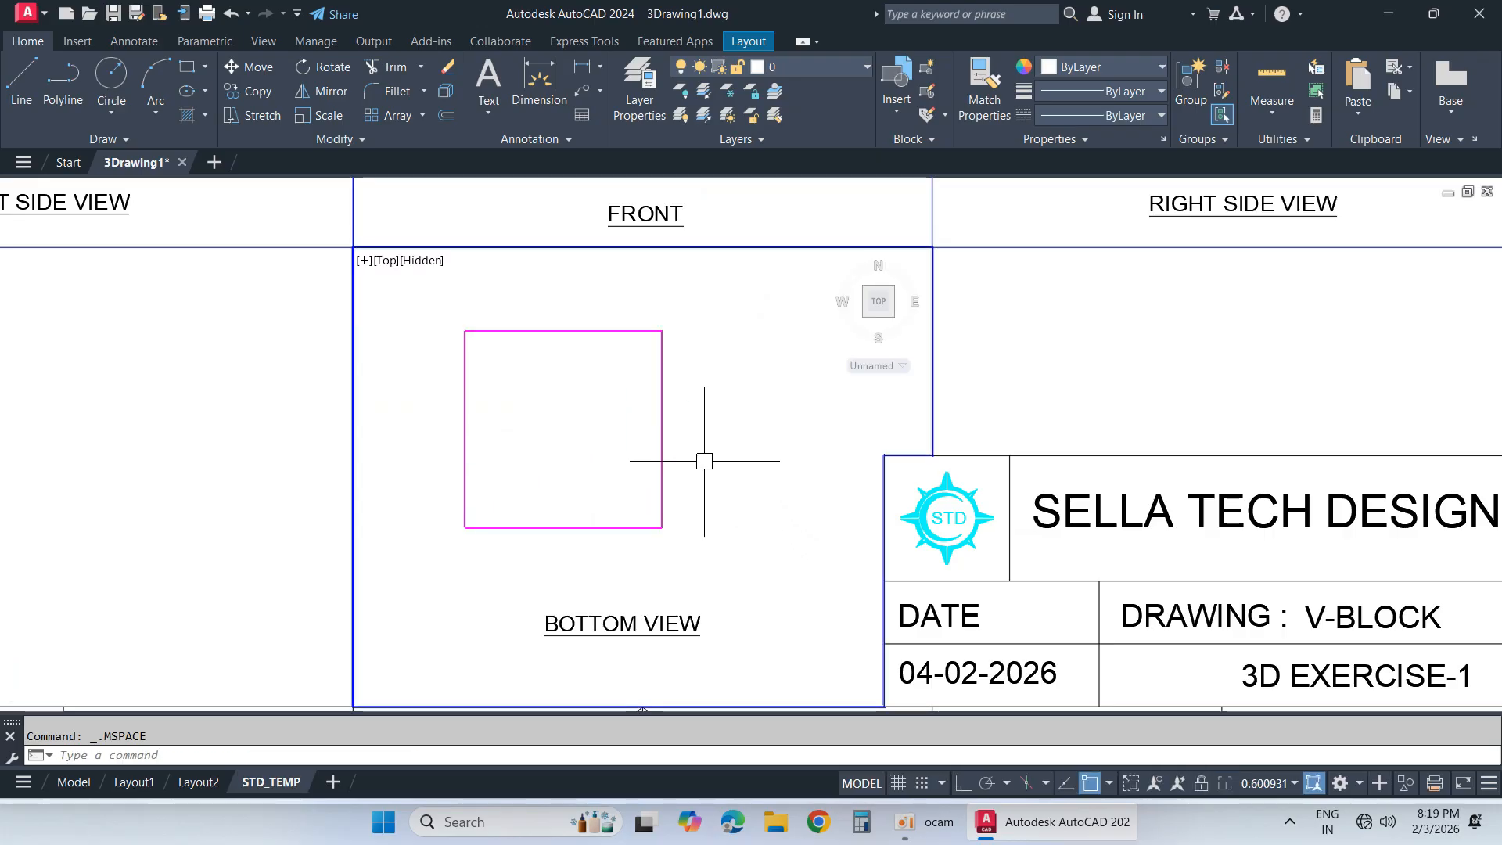
pyautogui.moveTo(726, 460); pyautogui.dragTo(807, 452, button='middle')
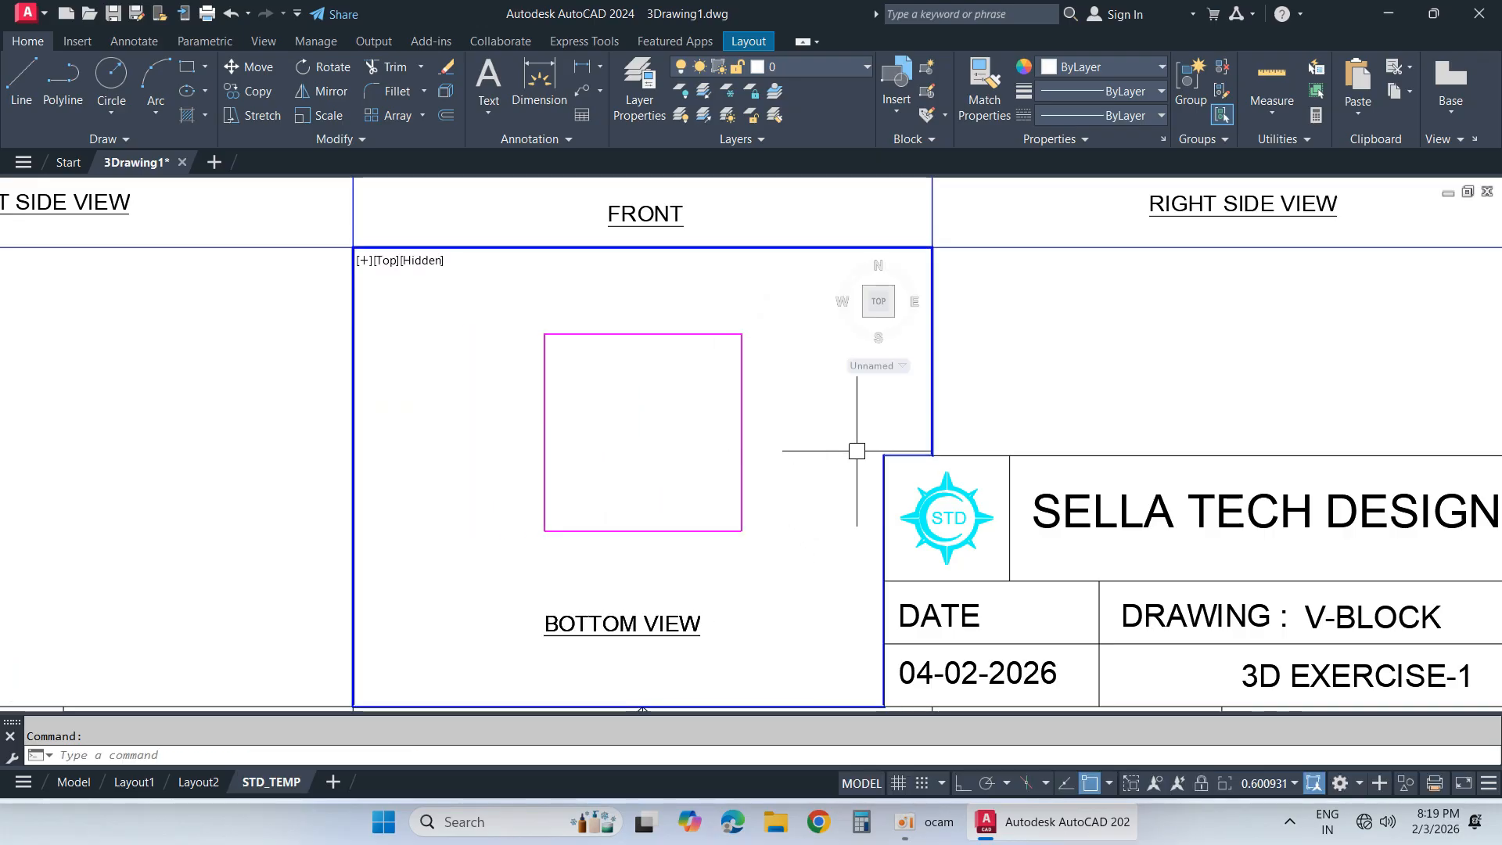
pyautogui.doubleClick(1033, 402)
# Step: Center the square within the TOP VIEW viewport, return to paper space and fit the whole sheet on screen
pyautogui.scroll(-6, 898, 496)
pyautogui.scroll(2, 862, 381)
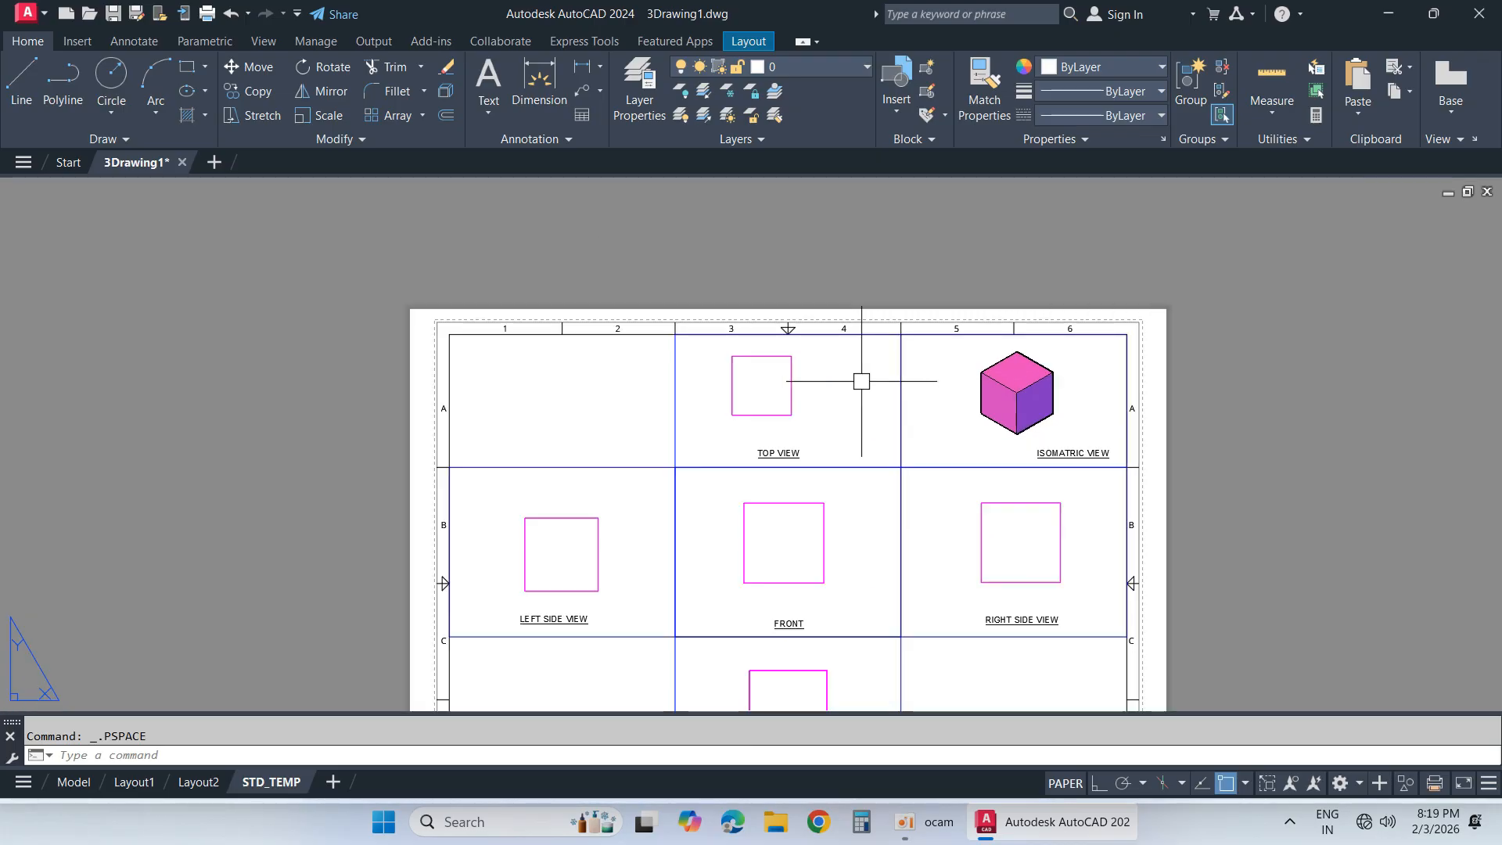
pyautogui.scroll(2, 861, 381)
pyautogui.doubleClick(838, 409)
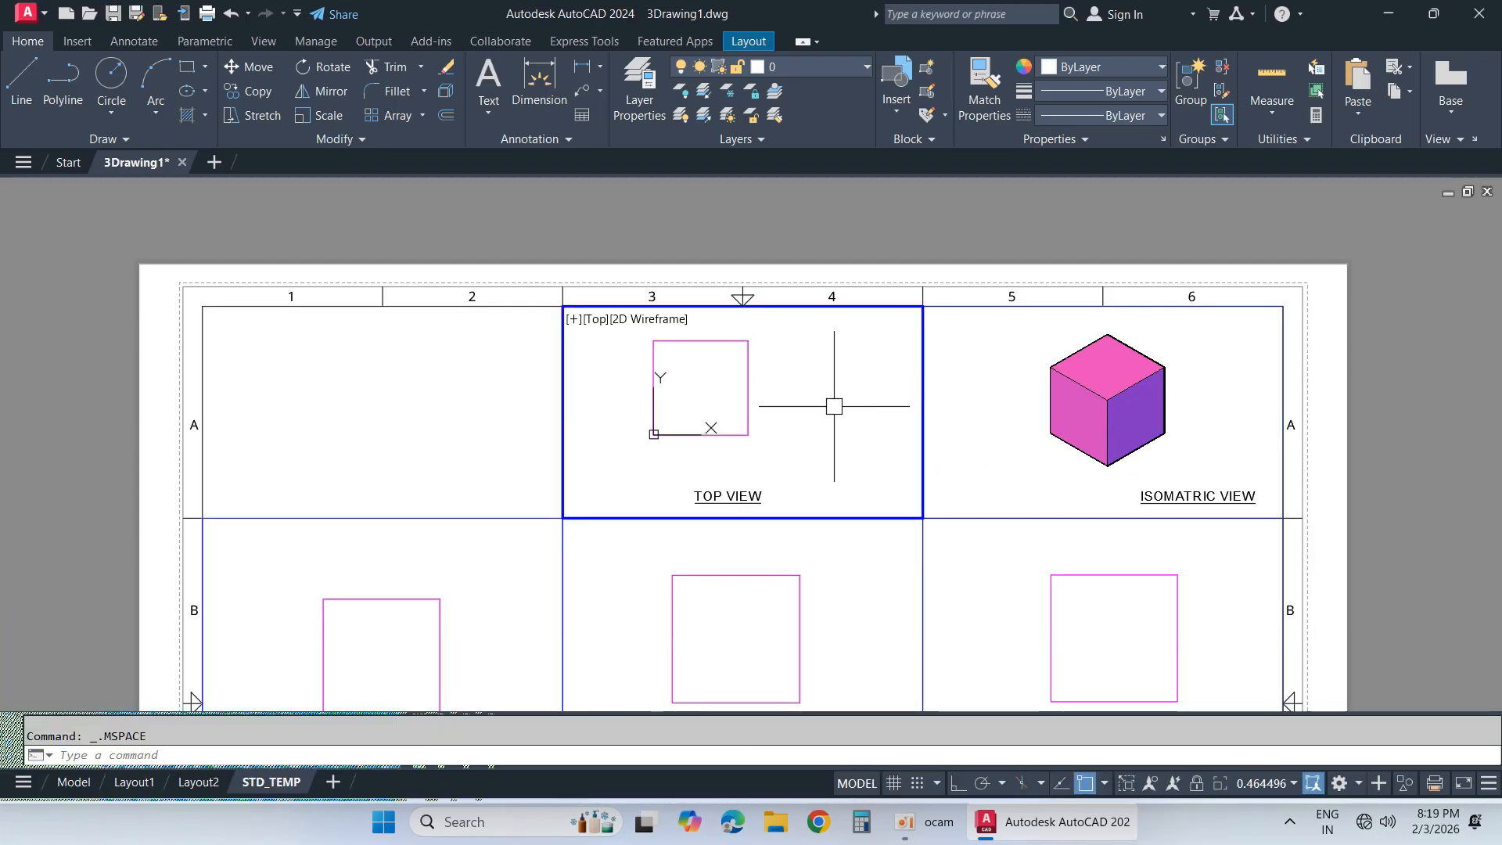
pyautogui.scroll(2, 751, 391)
pyautogui.scroll(-2, 797, 396)
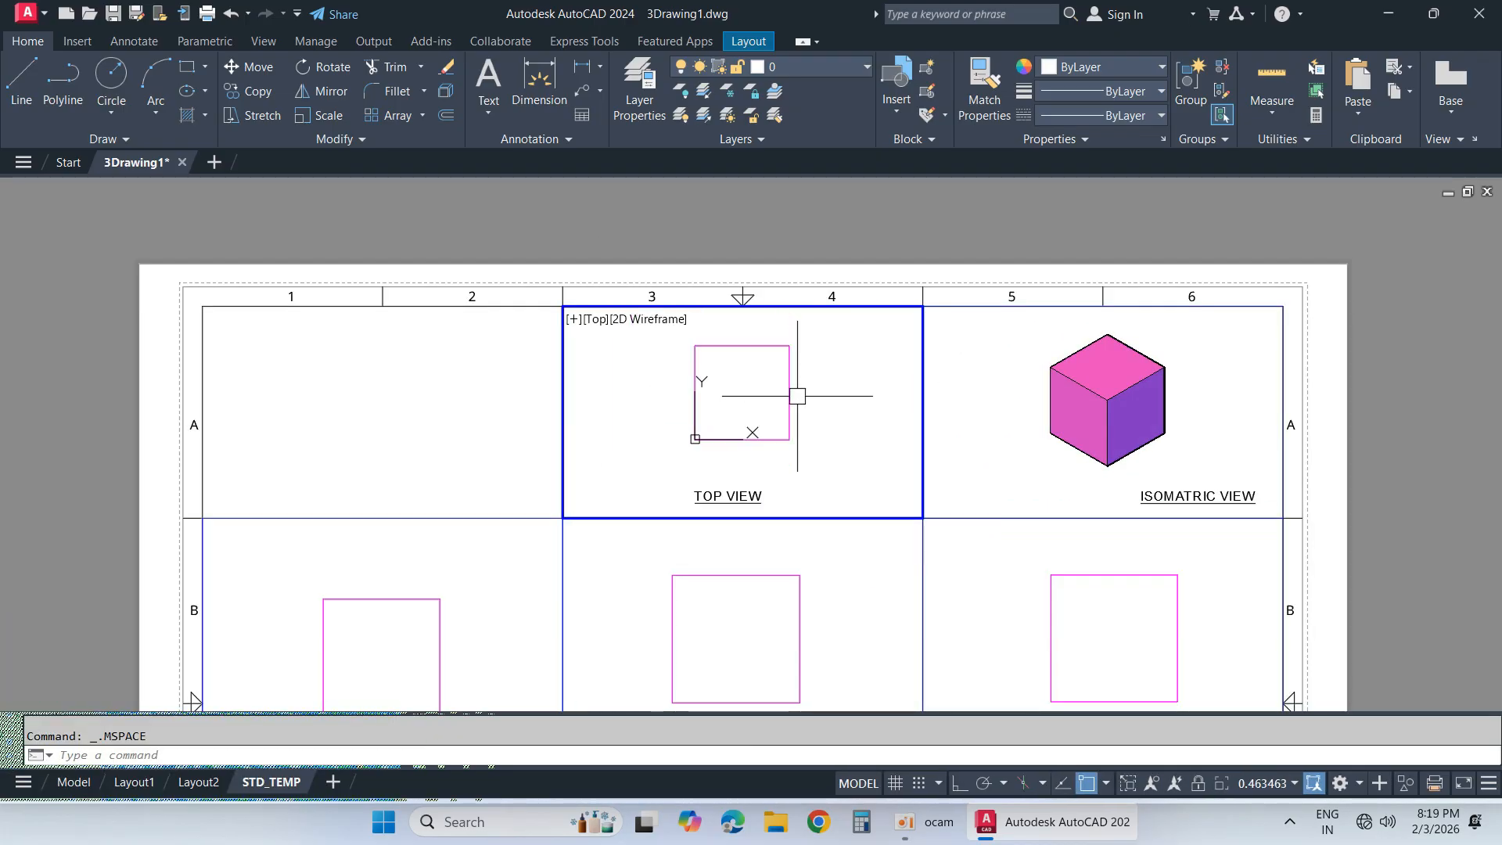
pyautogui.scroll(2, 797, 396)
pyautogui.scroll(-2, 799, 395)
pyautogui.moveTo(805, 388); pyautogui.dragTo(819, 393, button='middle')
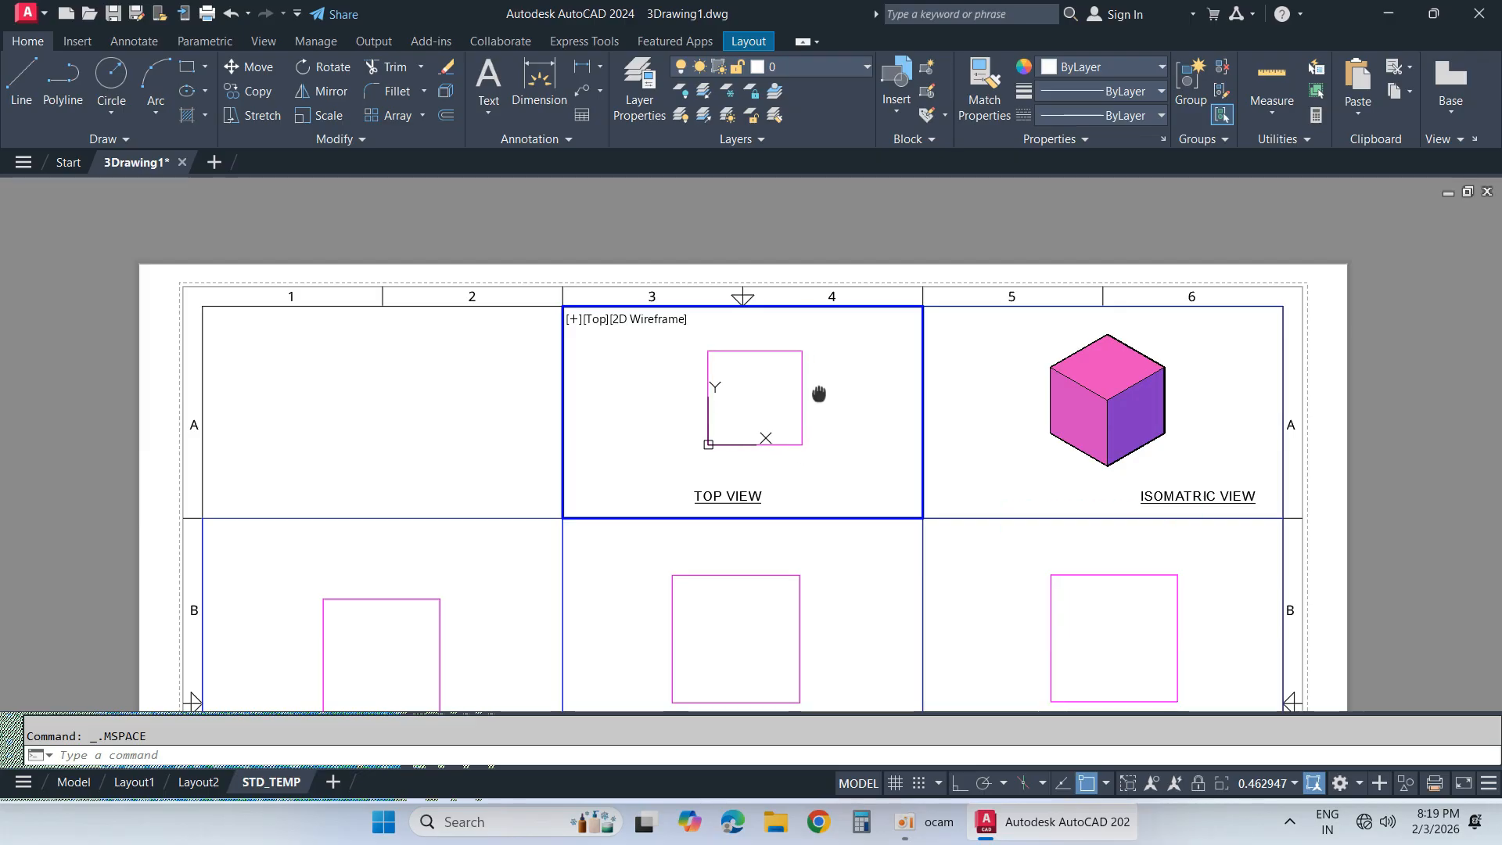
pyautogui.doubleClick(817, 252)
pyautogui.click(469, 435)
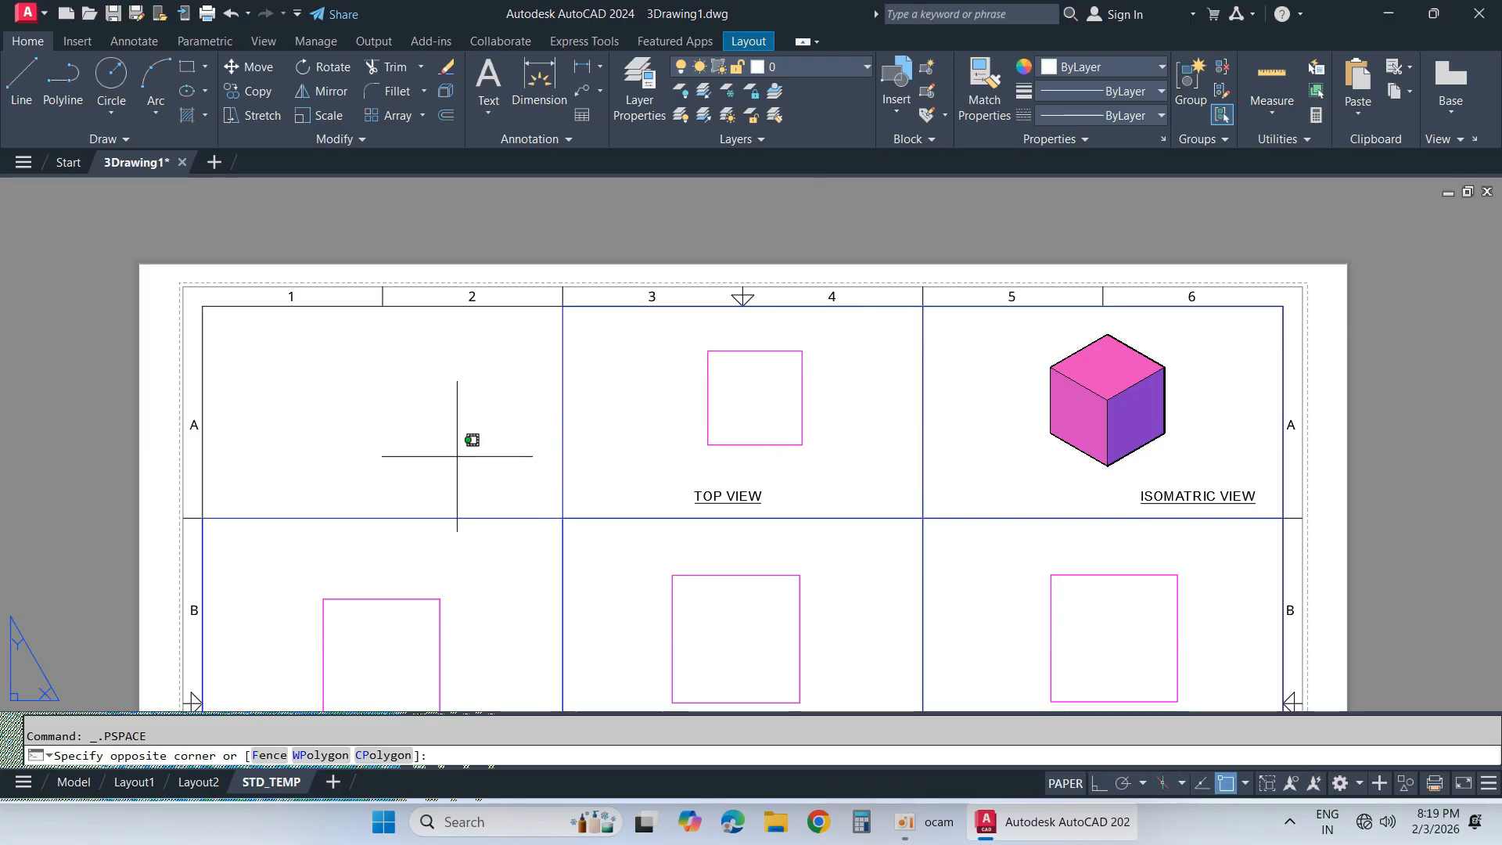
pyautogui.middleClick(434, 406)
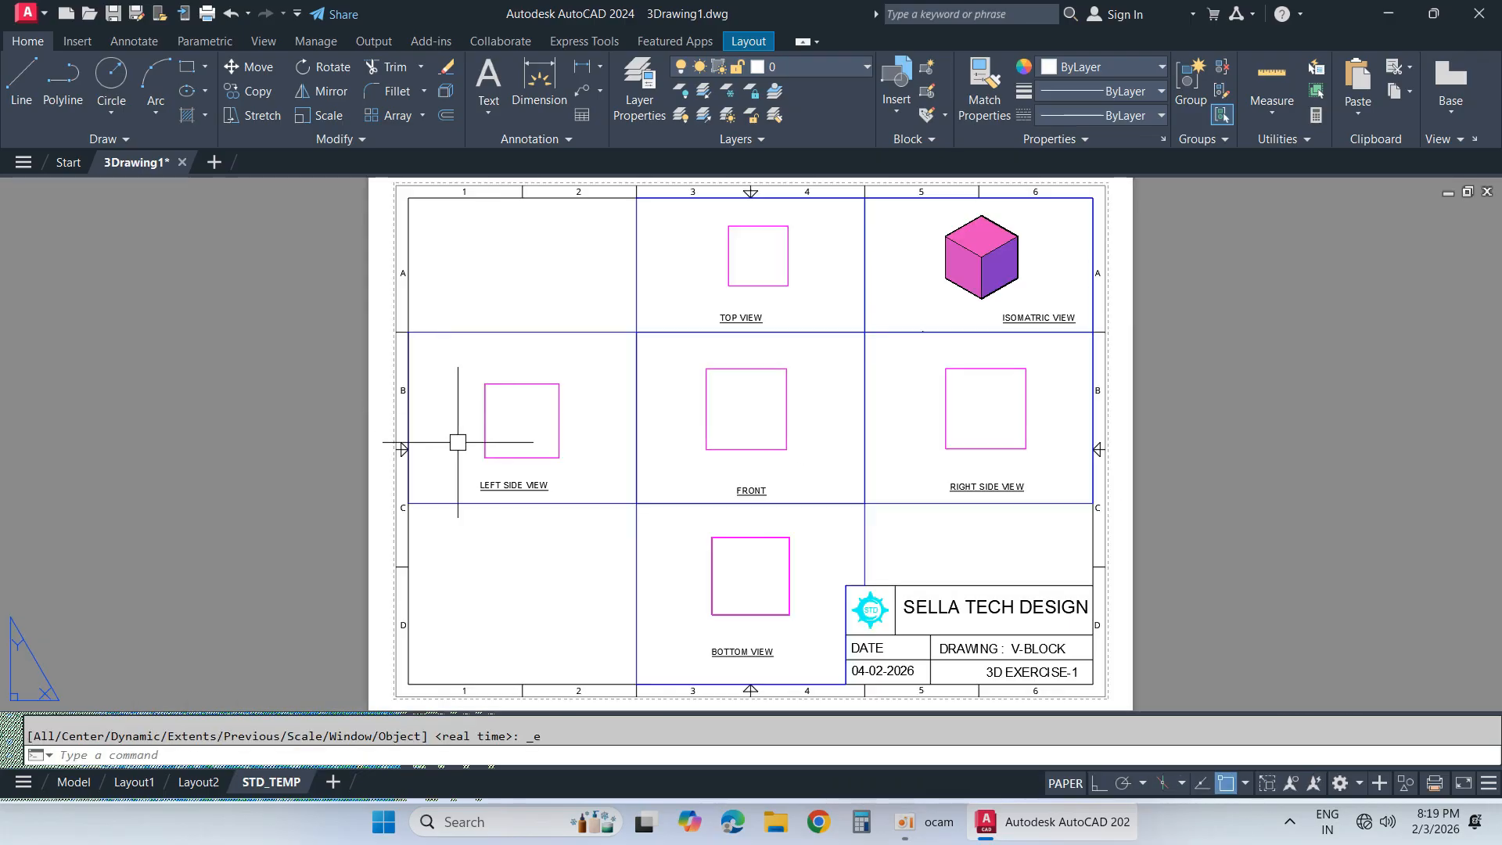
pyautogui.press('Escape')
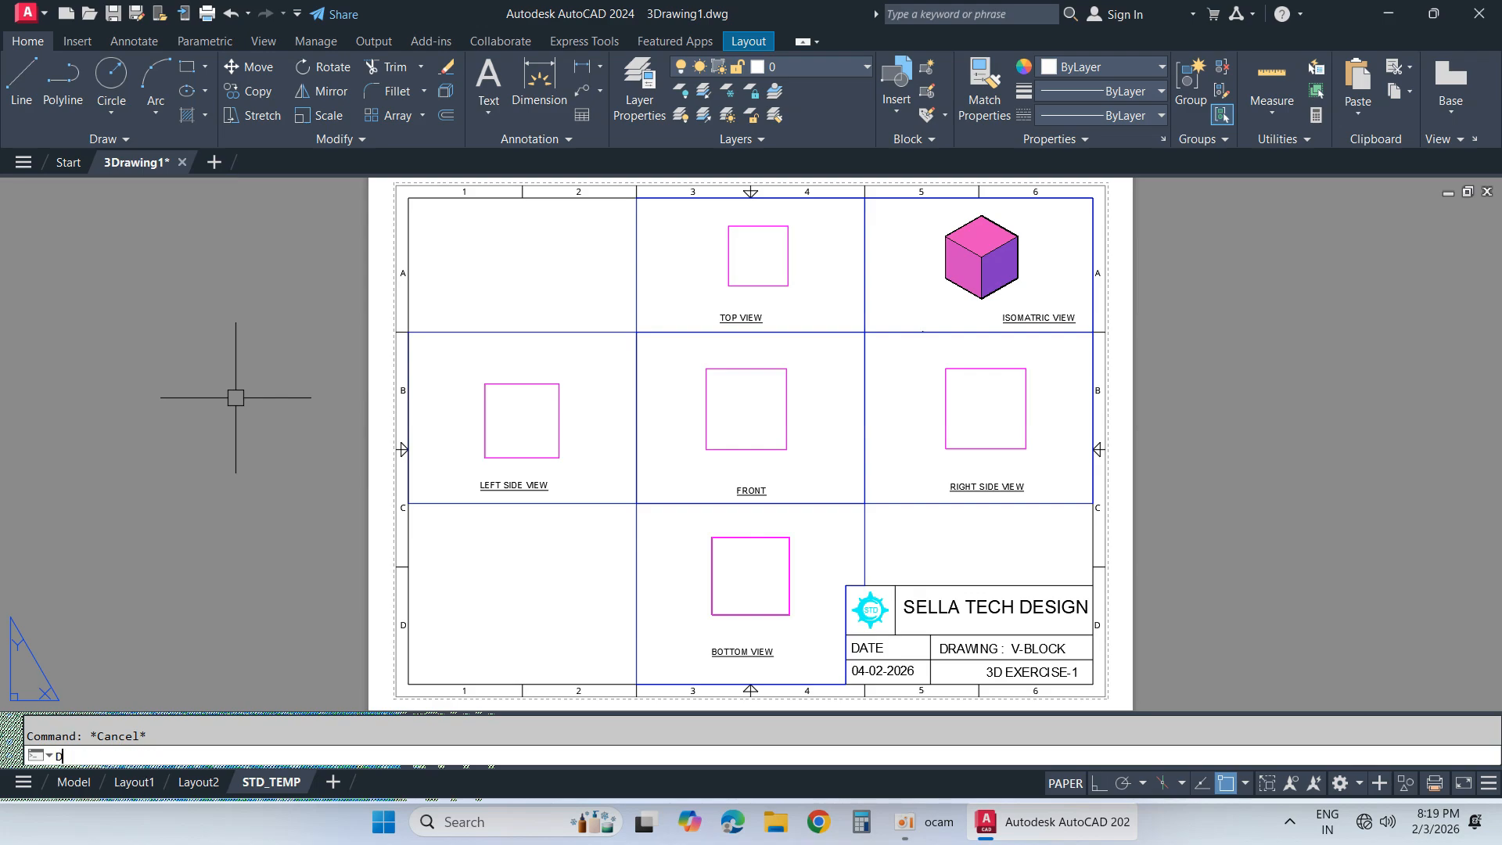
# Step: Add a horizontal linear dimension for the square's width below its bottom edge in the FRONT view
pyautogui.write('DLI')
pyautogui.press('Return')
pyautogui.scroll(5, 787, 448)
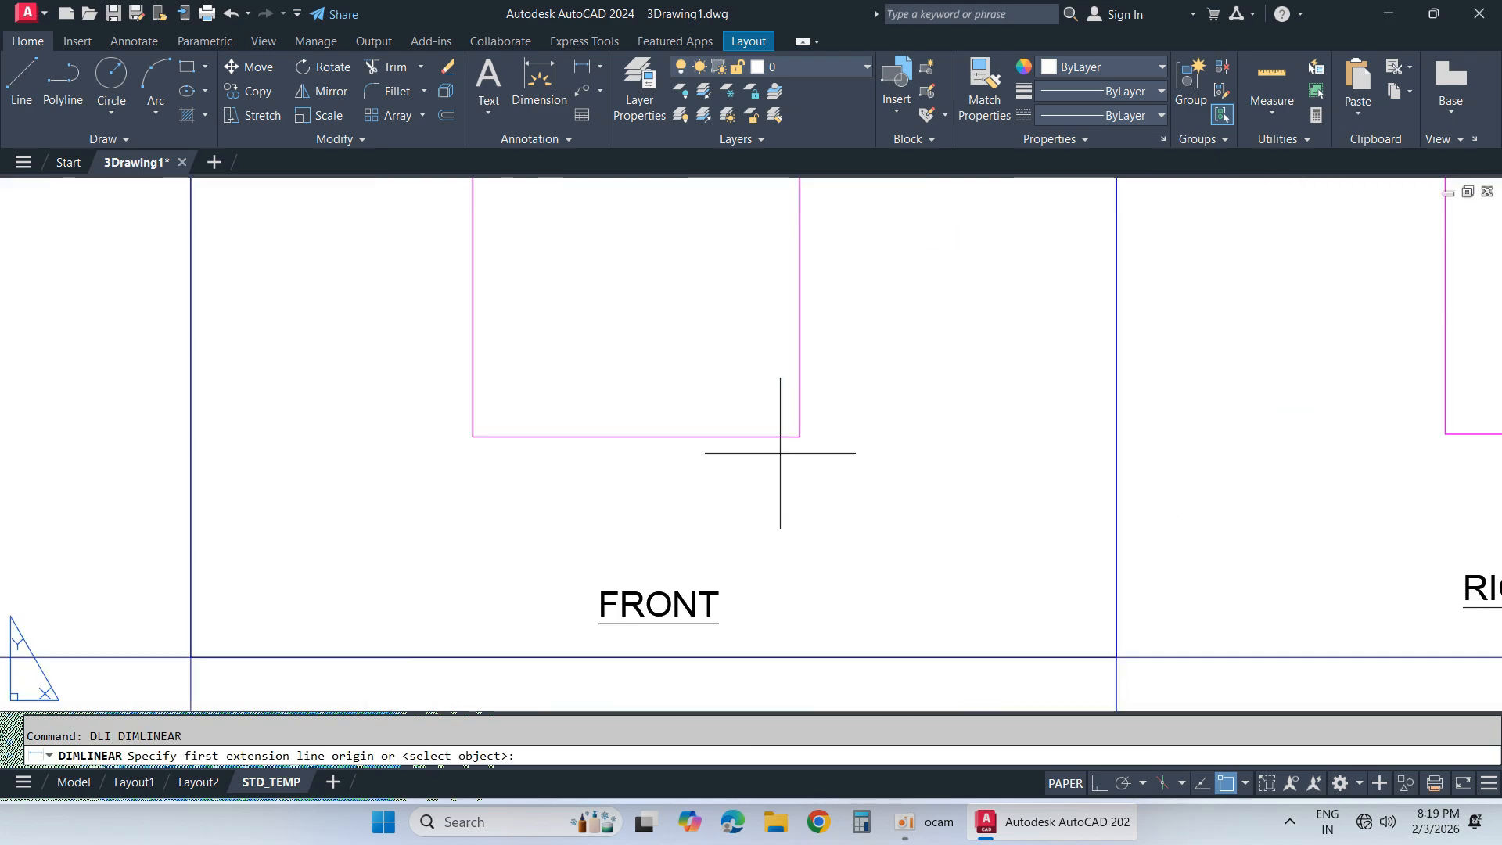
pyautogui.click(706, 449)
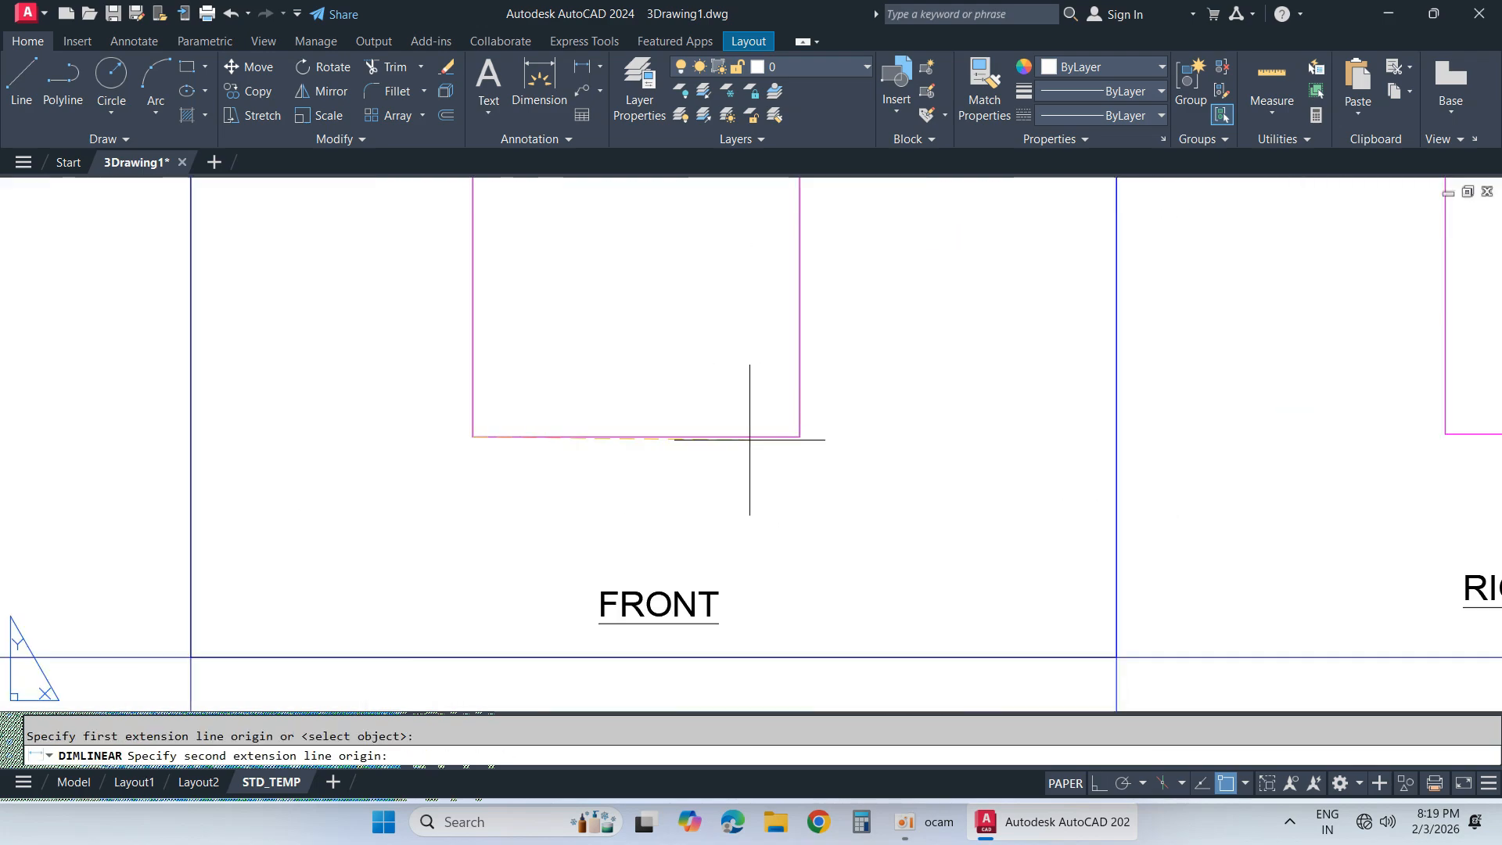
pyautogui.click(799, 435)
pyautogui.click(748, 527)
# Step: Add a vertical linear dimension for the square's height beside its right edge in the FRONT view
pyautogui.scroll(-2, 786, 498)
pyautogui.press('Return')
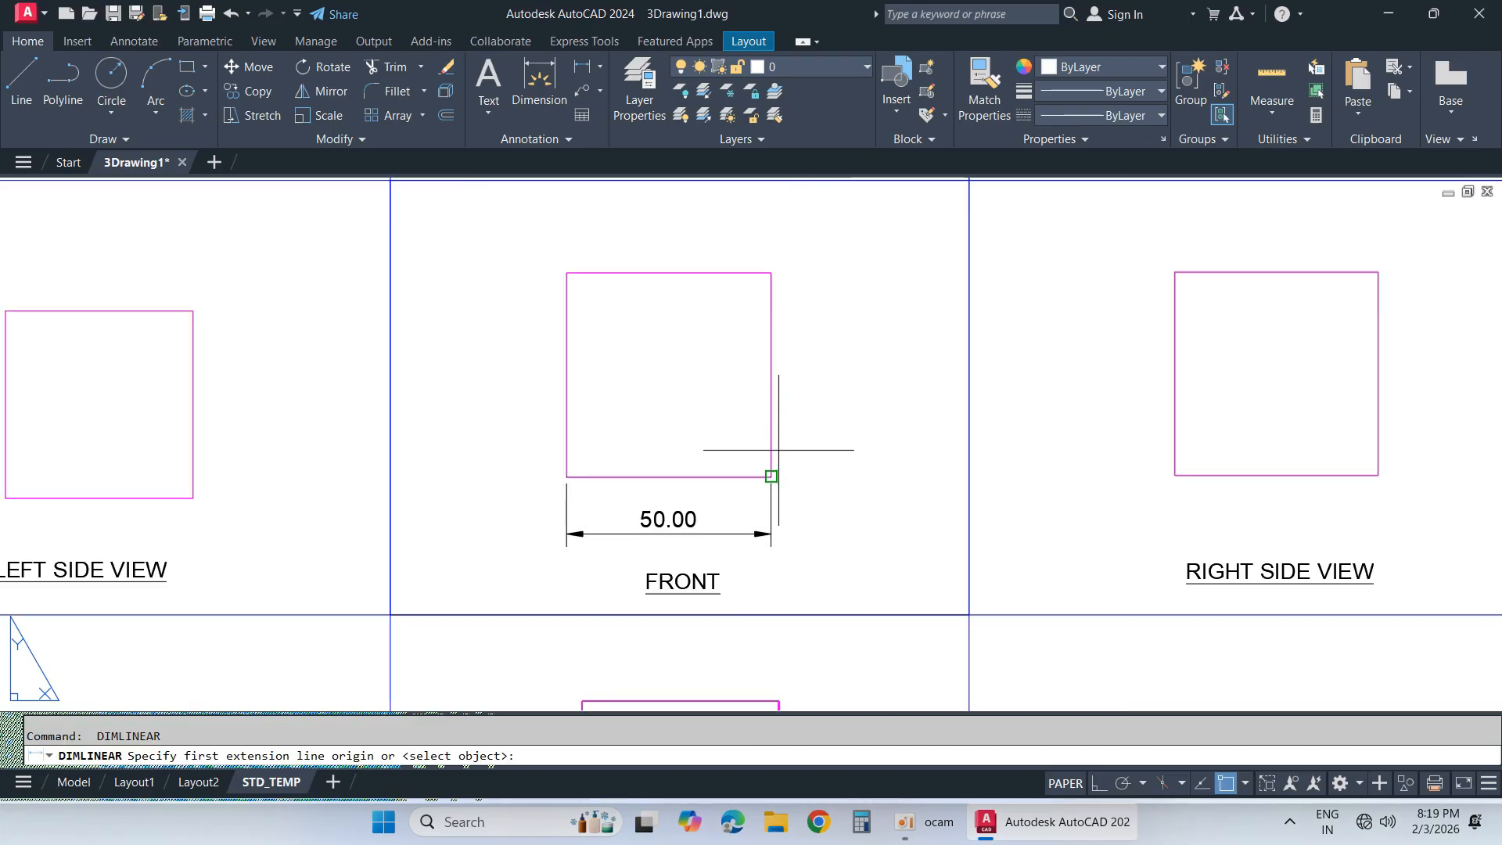
pyautogui.click(771, 477)
pyautogui.click(771, 273)
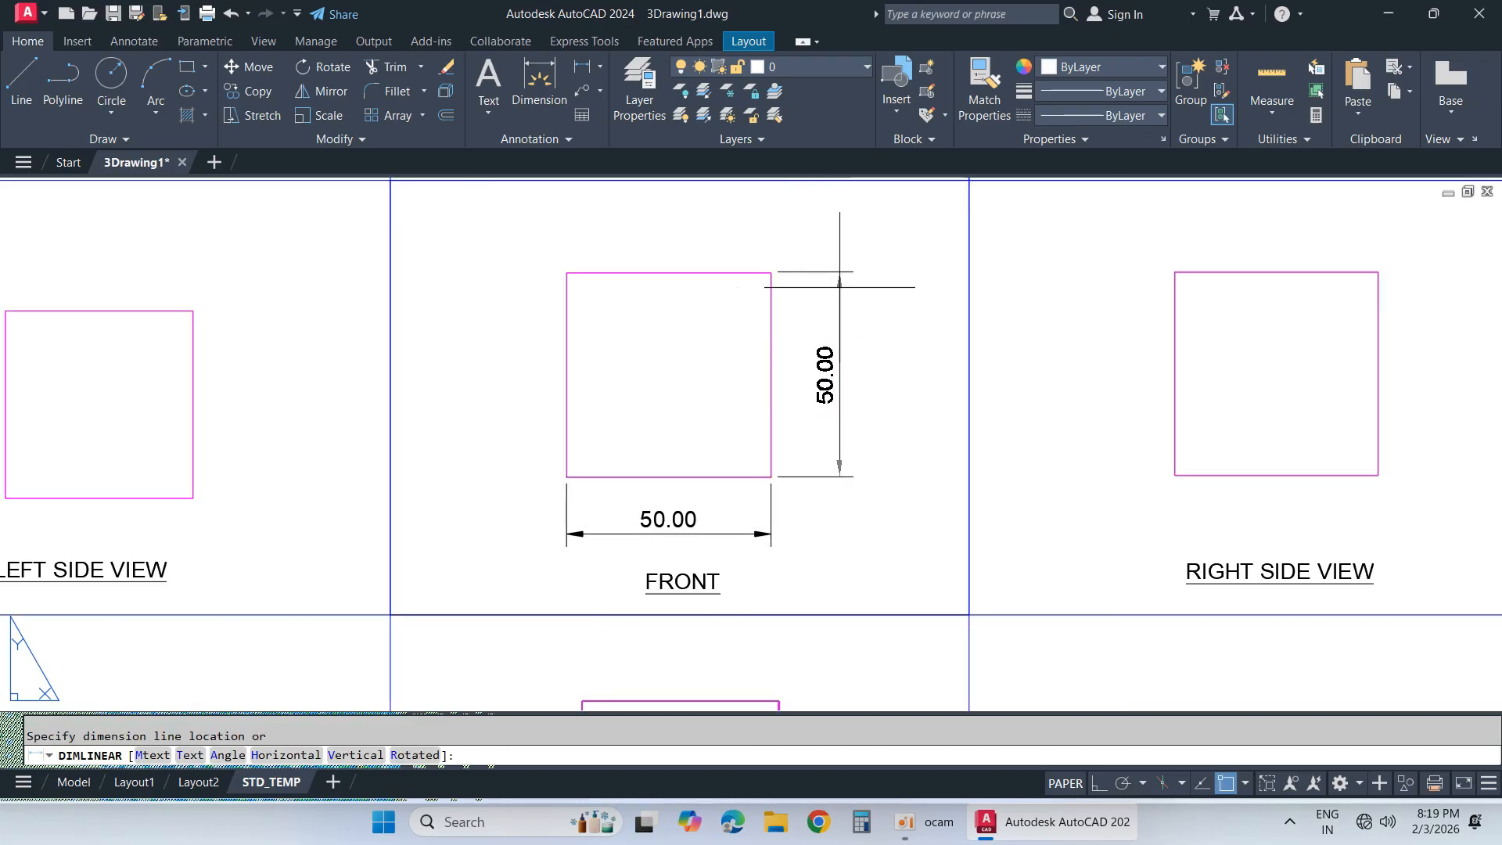
pyautogui.click(837, 312)
# Step: Dimension the bottom edge of the square in the LEFT SIDE VIEW, placing the dimension above the view label
pyautogui.scroll(-2, 771, 389)
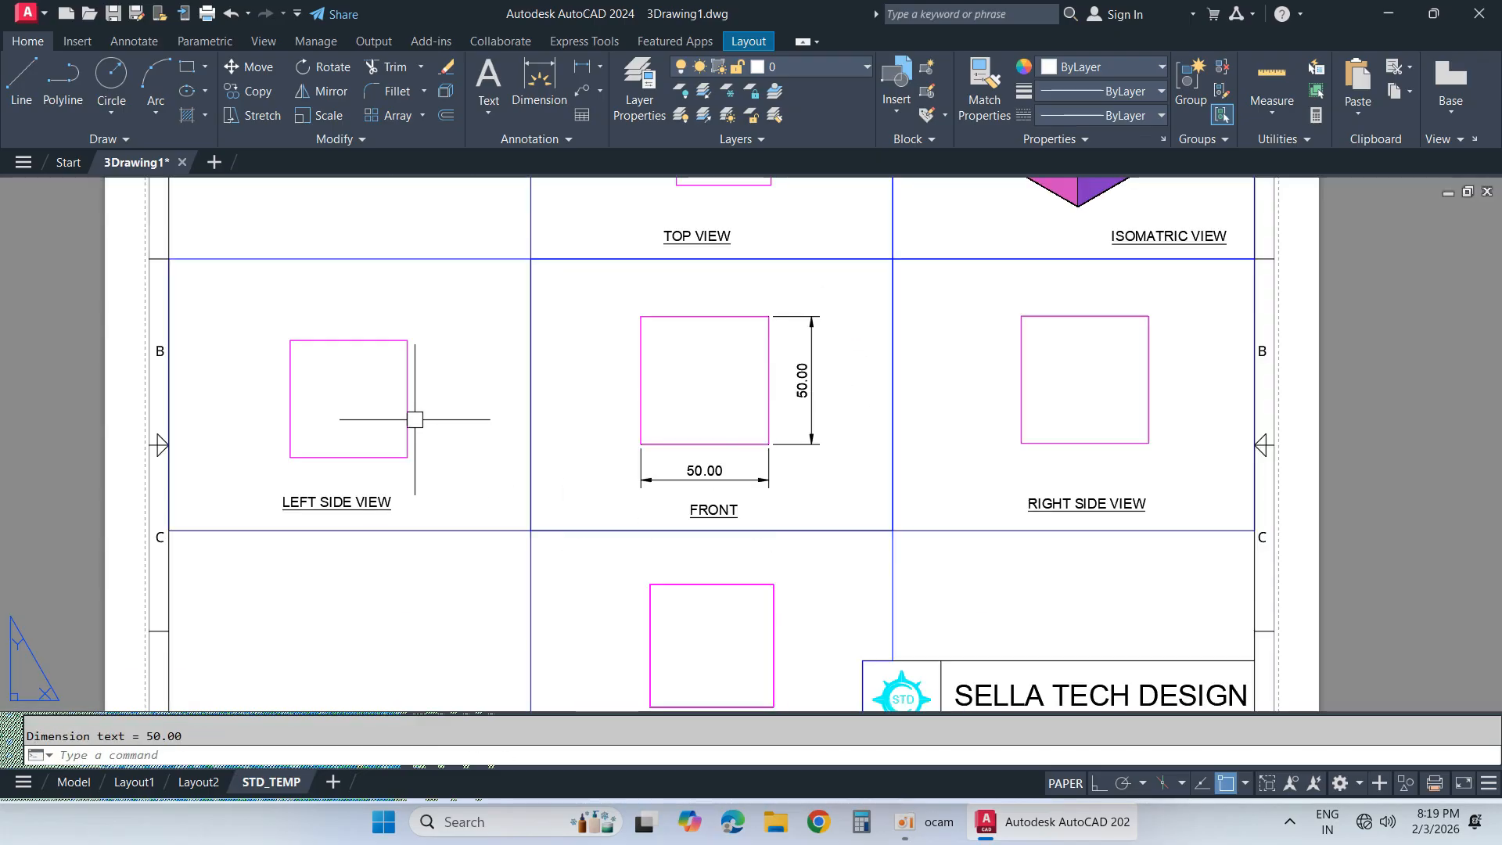
pyautogui.press('Return')
pyautogui.press('Return')
pyautogui.click(321, 458)
pyautogui.scroll(2, 364, 485)
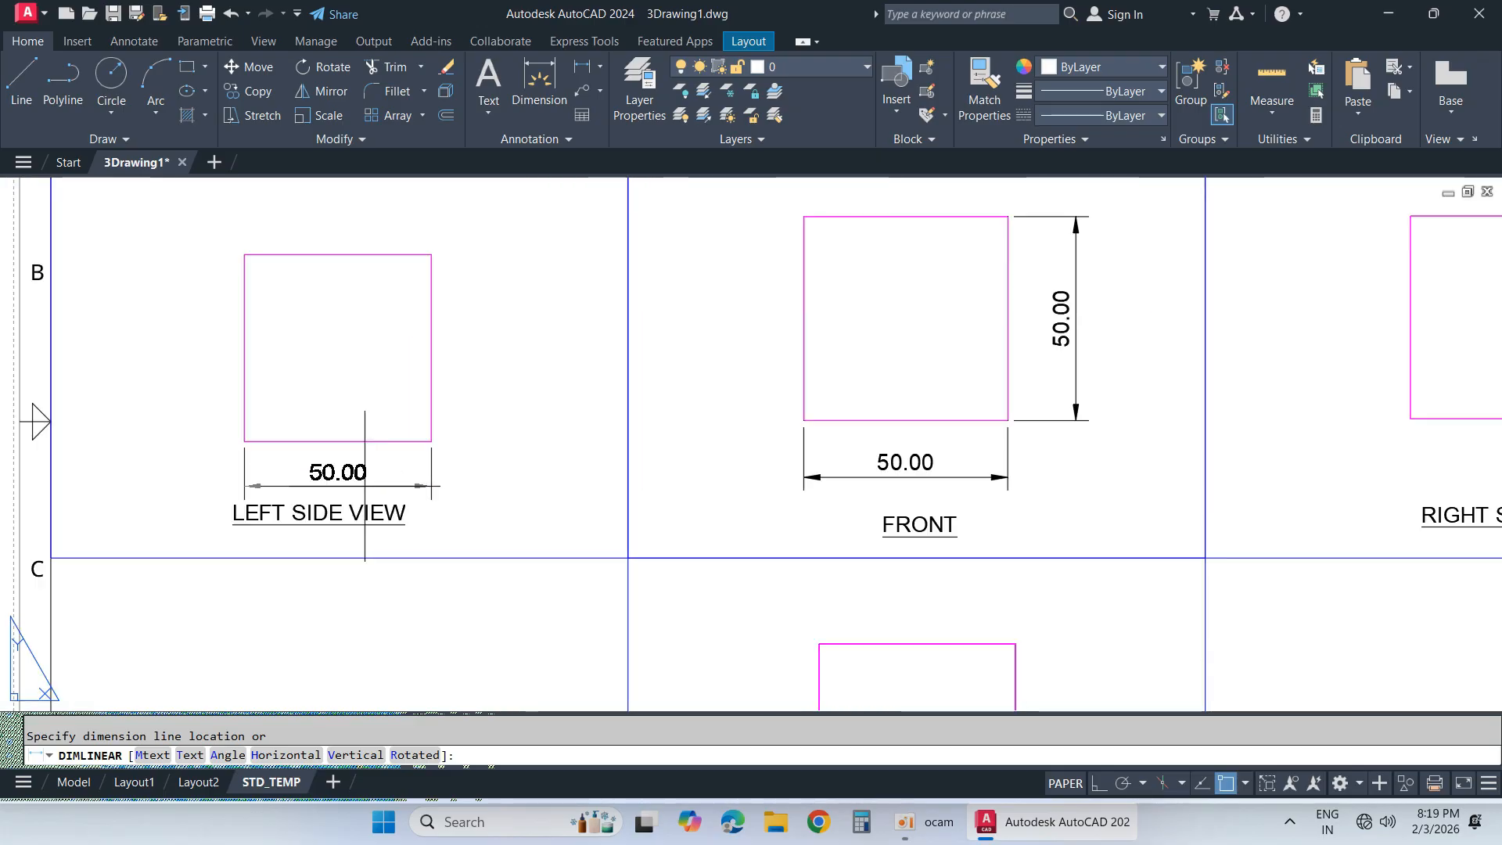
pyautogui.click(363, 482)
# Step: Add a horizontal linear dimension to the square's bottom edge in the RIGHT SIDE VIEW, placing it above the view label
pyautogui.scroll(-2, 302, 469)
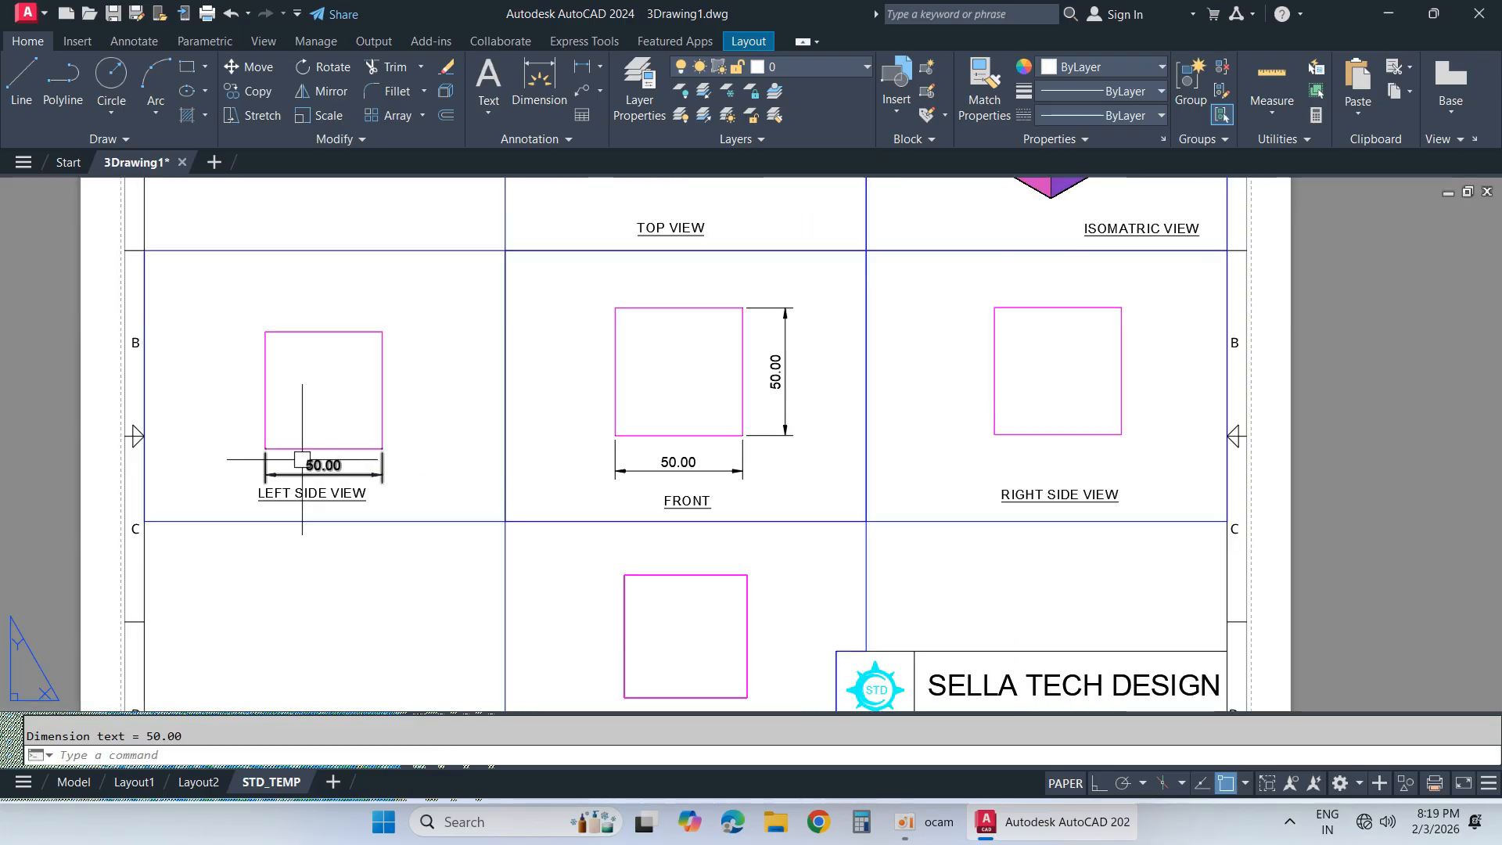
pyautogui.press('Return')
pyautogui.press('Return')
pyautogui.click(1052, 437)
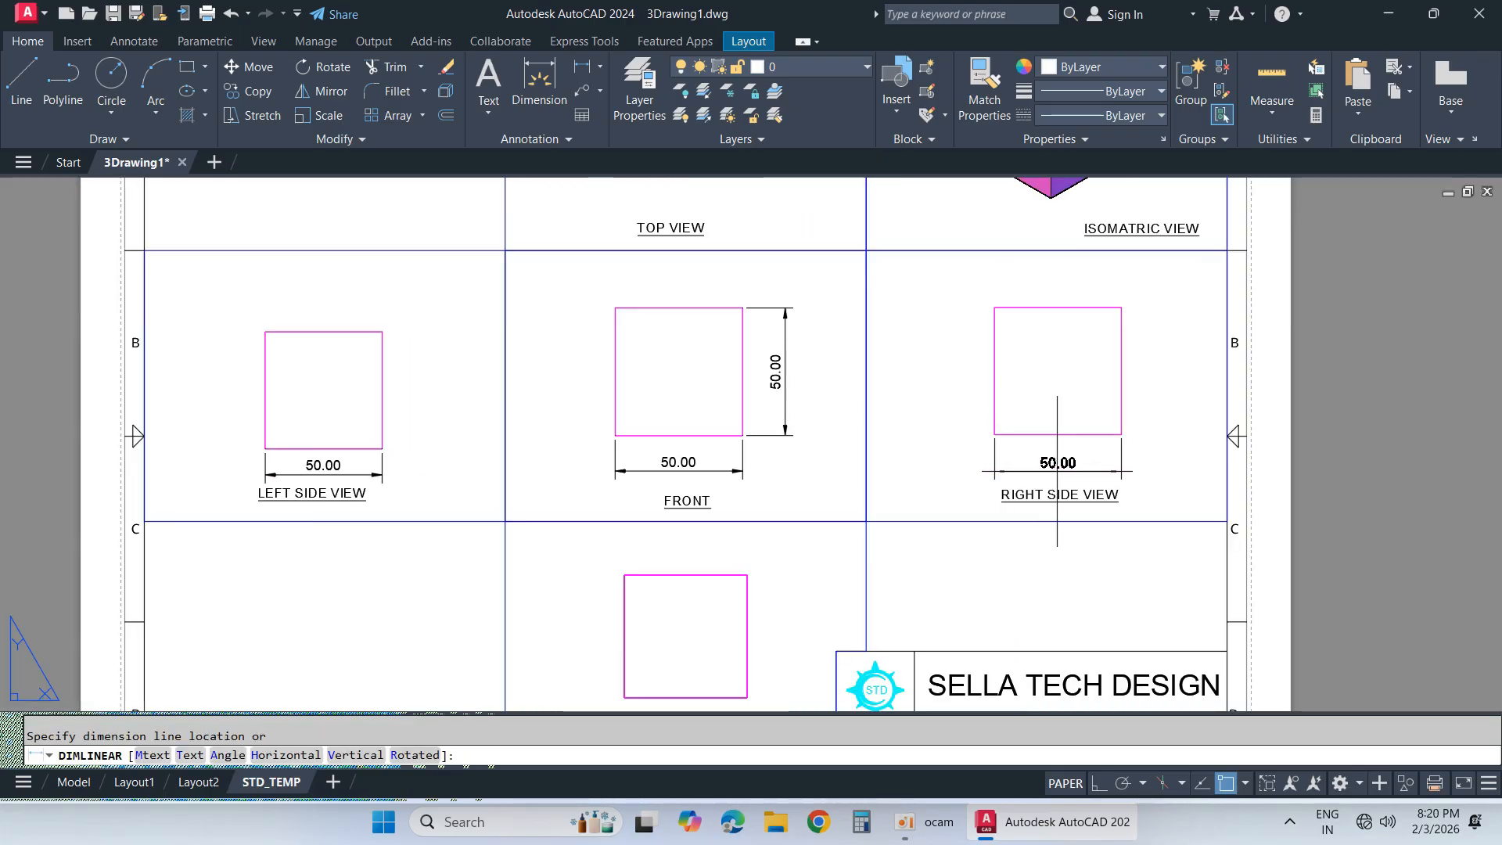
pyautogui.click(1056, 470)
# Step: Add a horizontal linear dimension to the square's bottom edge in the BOTTOM VIEW, between the square and the view label
pyautogui.scroll(-2, 627, 480)
pyautogui.scroll(2, 667, 634)
pyautogui.press('Return')
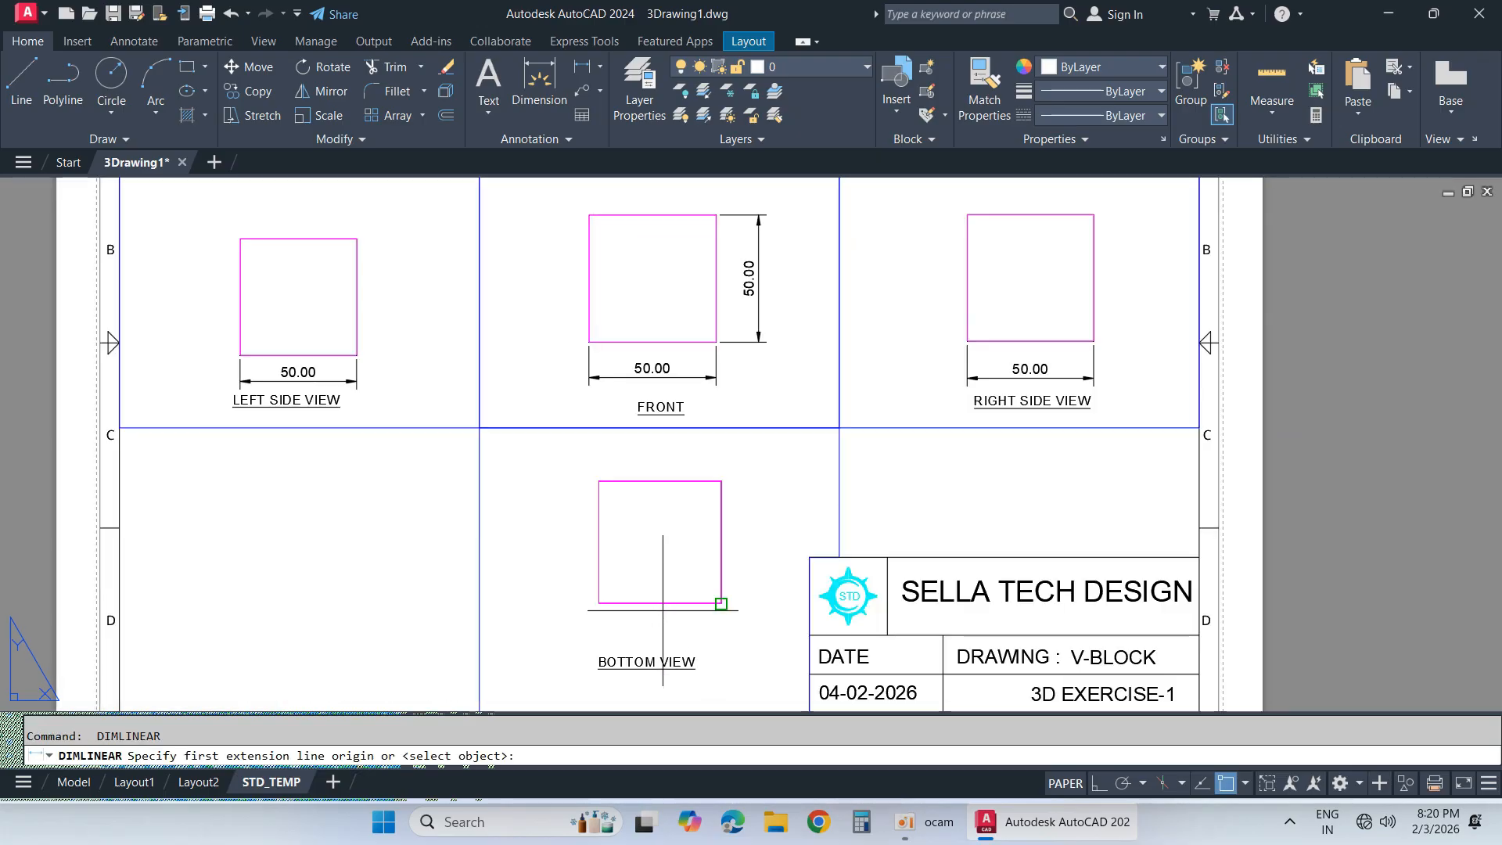
pyautogui.press('Return')
pyautogui.click(663, 608)
pyautogui.click(659, 635)
# Step: Add a vertical linear dimension for the square's height beside its left edge in the BOTTOM VIEW
pyautogui.press('Return')
pyautogui.press('Return')
pyautogui.click(597, 551)
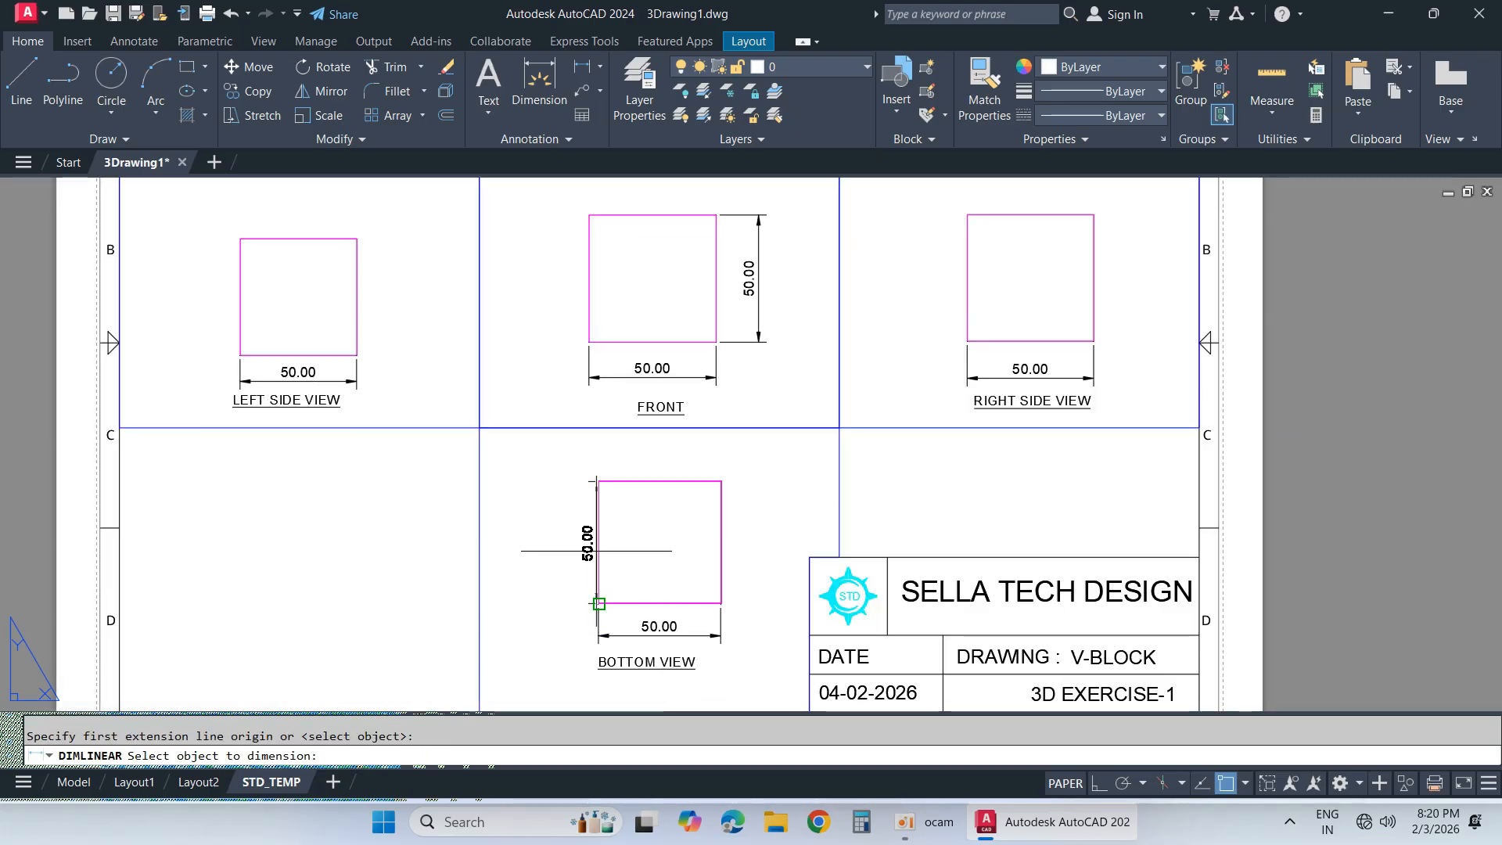
pyautogui.click(562, 539)
# Step: Add a vertical linear dimension for the square's height beside its left edge in the TOP VIEW
pyautogui.scroll(-2, 563, 539)
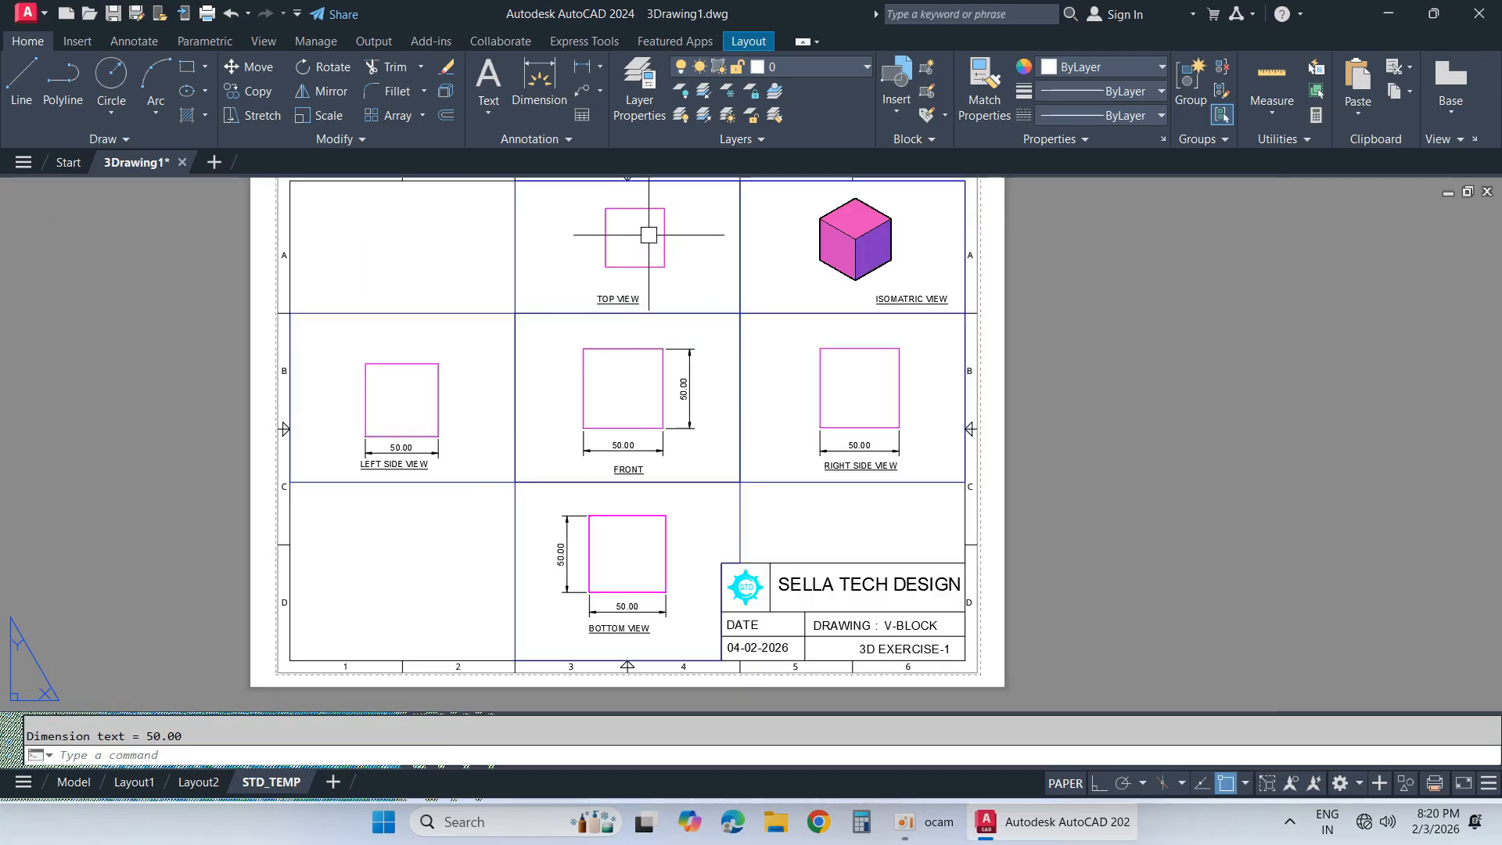
pyautogui.scroll(3, 668, 226)
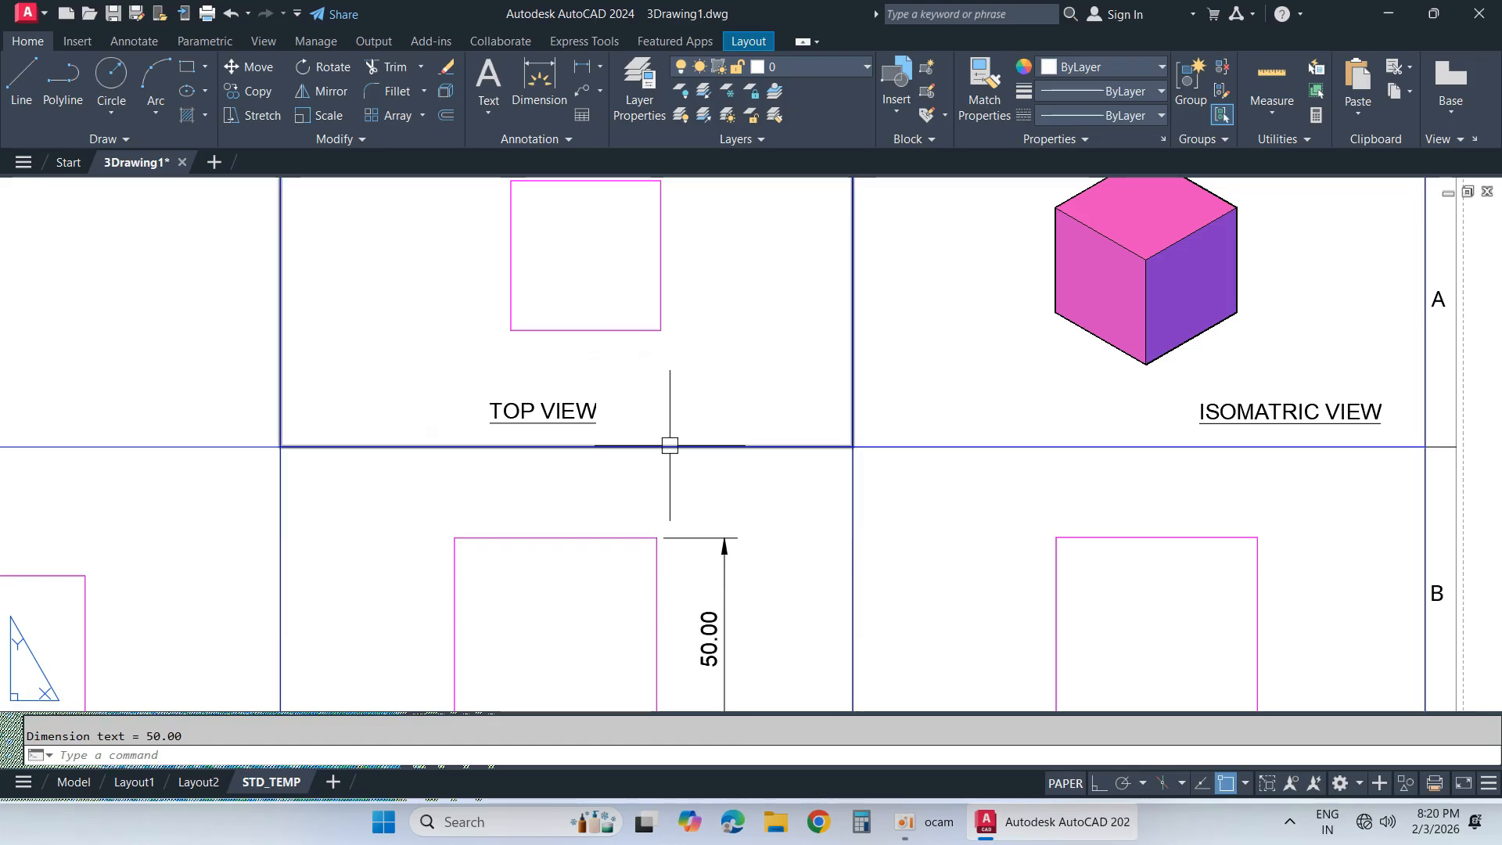
pyautogui.moveTo(669, 445); pyautogui.dragTo(680, 658, button='middle')
pyautogui.press('Return')
pyautogui.press('Return')
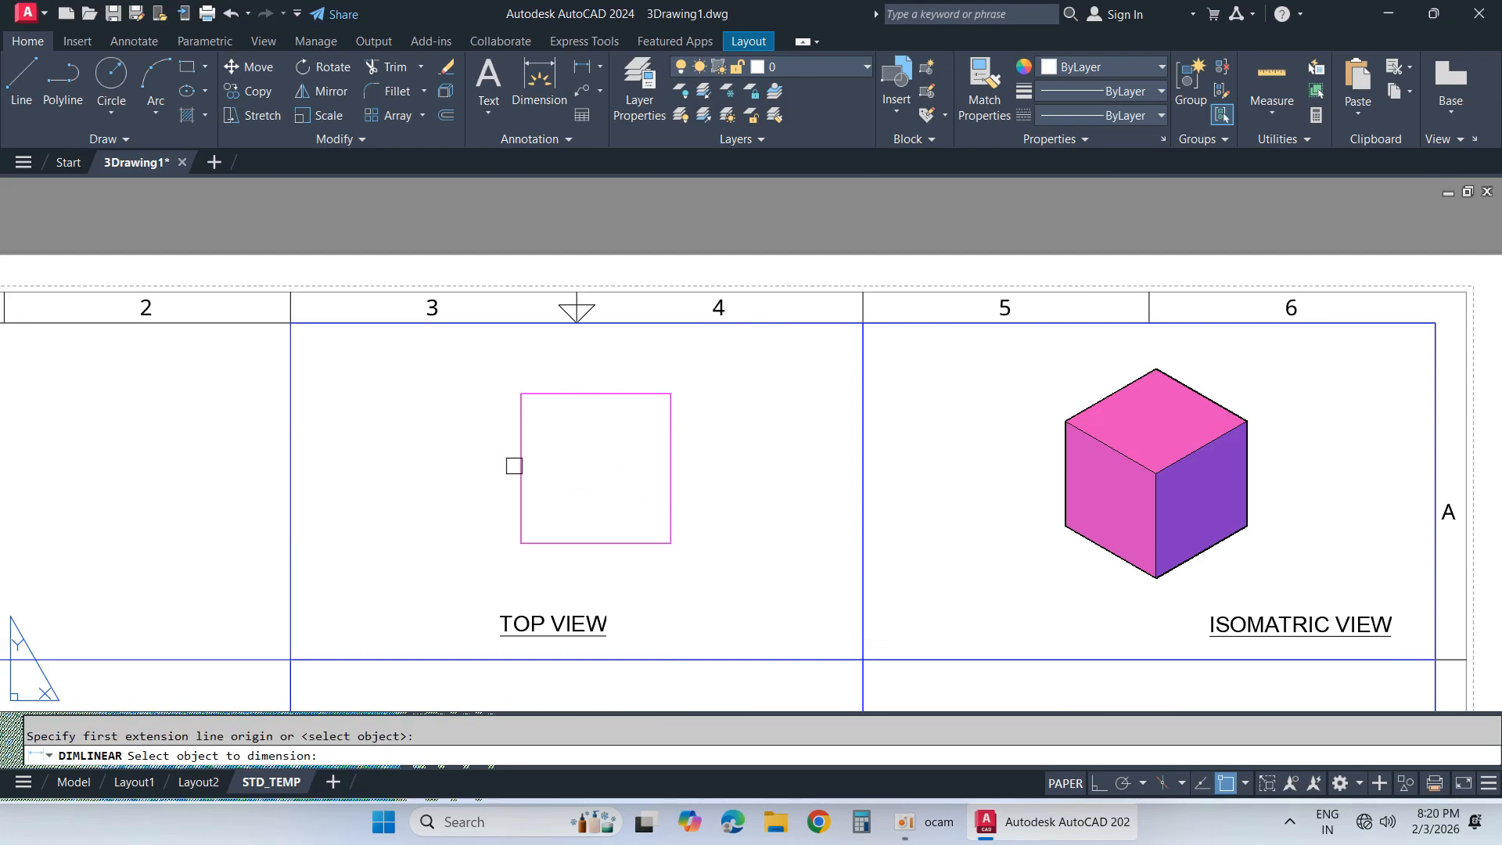
pyautogui.click(514, 466)
pyautogui.click(464, 465)
# Step: Add a horizontal linear dimension for the square's width above its top edge in the TOP VIEW
pyautogui.press('Return')
pyautogui.press('Return')
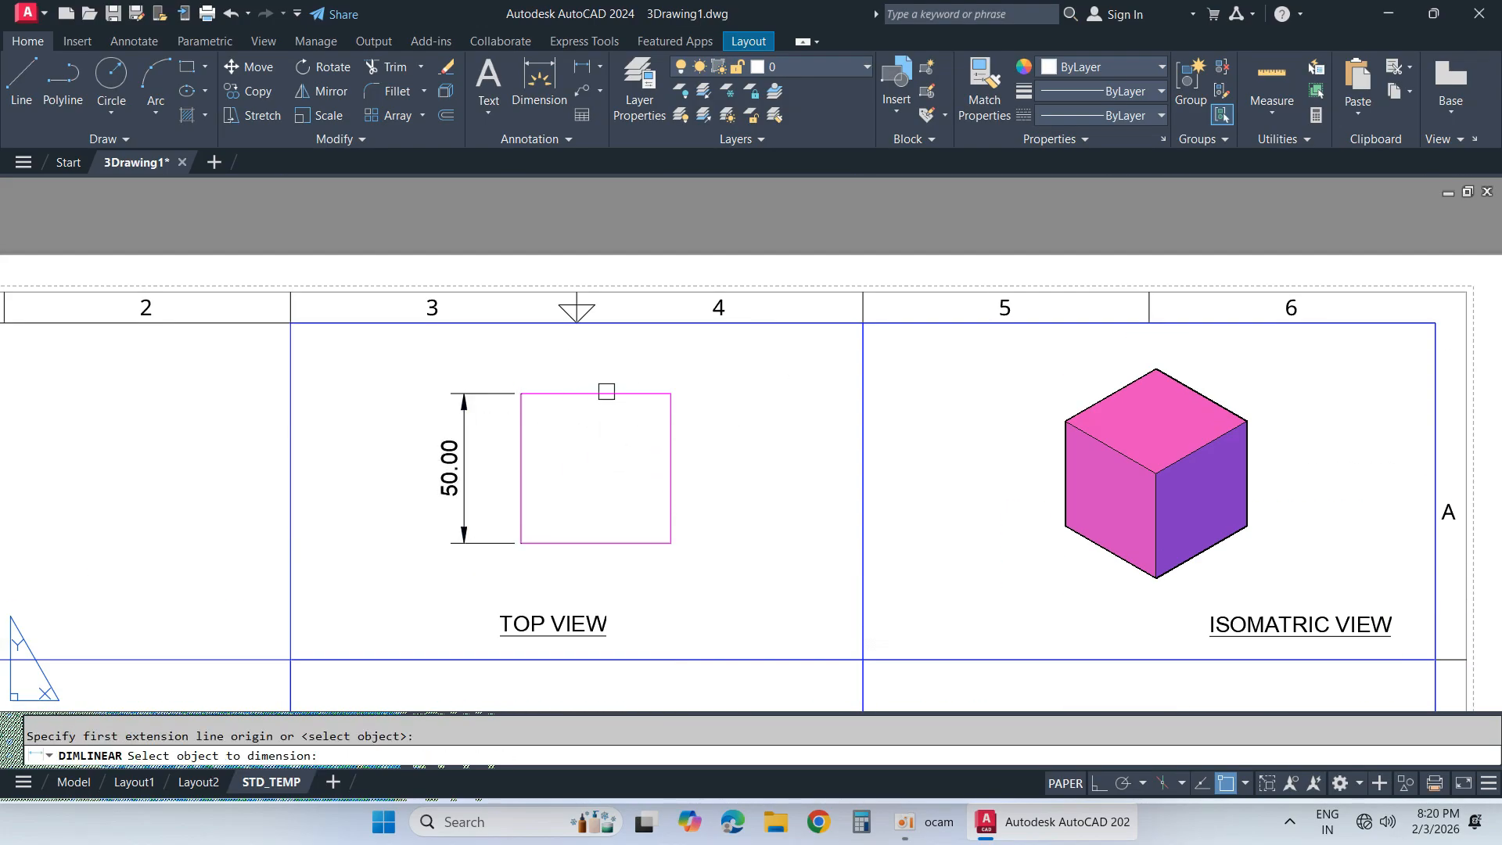
pyautogui.click(607, 392)
pyautogui.click(603, 354)
# Step: Add a vertical linear dimension for the square's height beside its right edge in the RIGHT SIDE VIEW
pyautogui.scroll(-3, 634, 352)
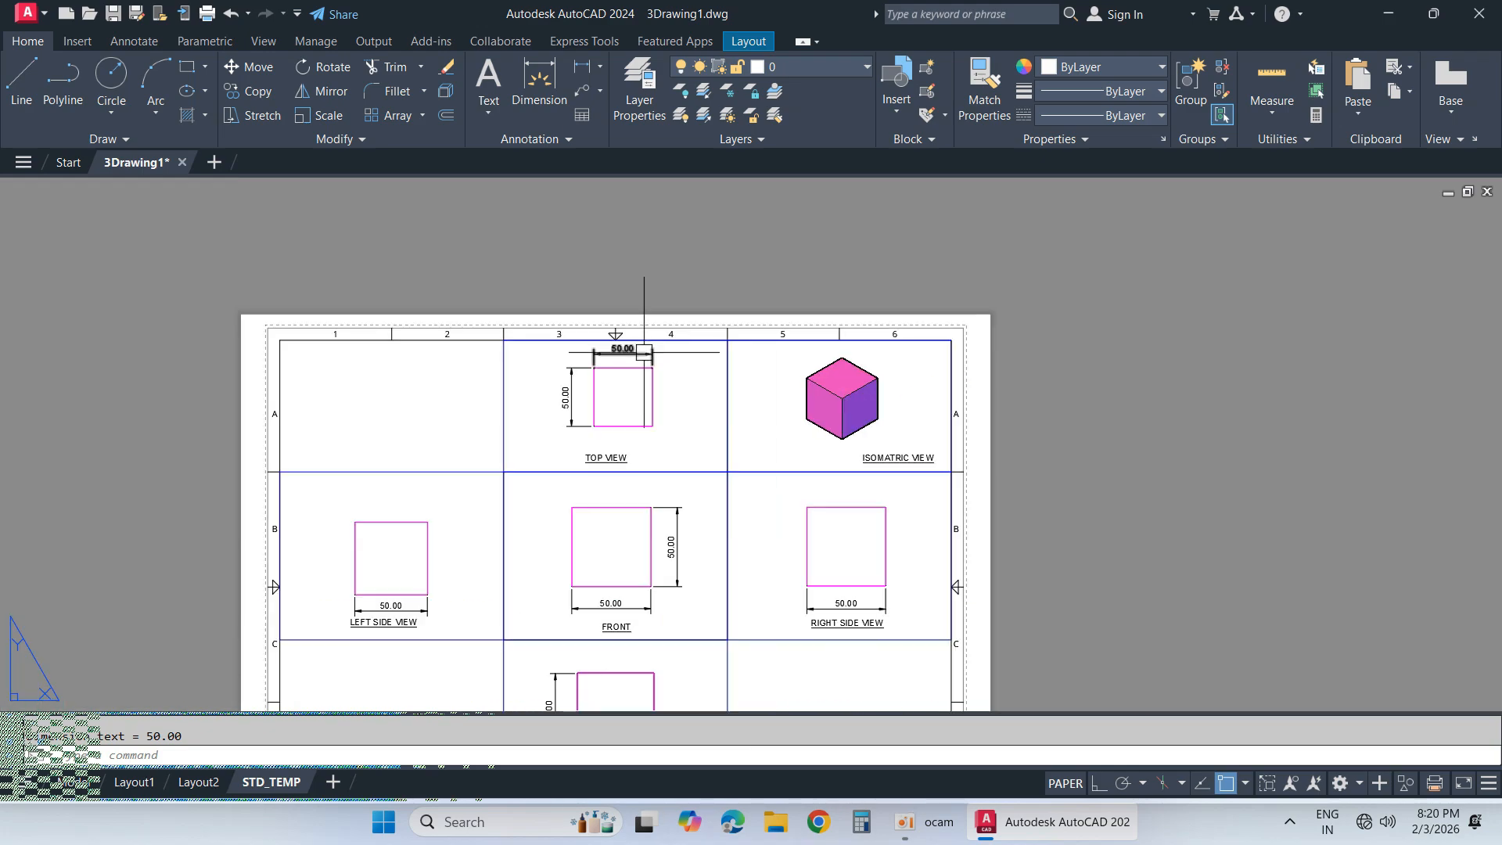
pyautogui.press('Return')
pyautogui.press('Return')
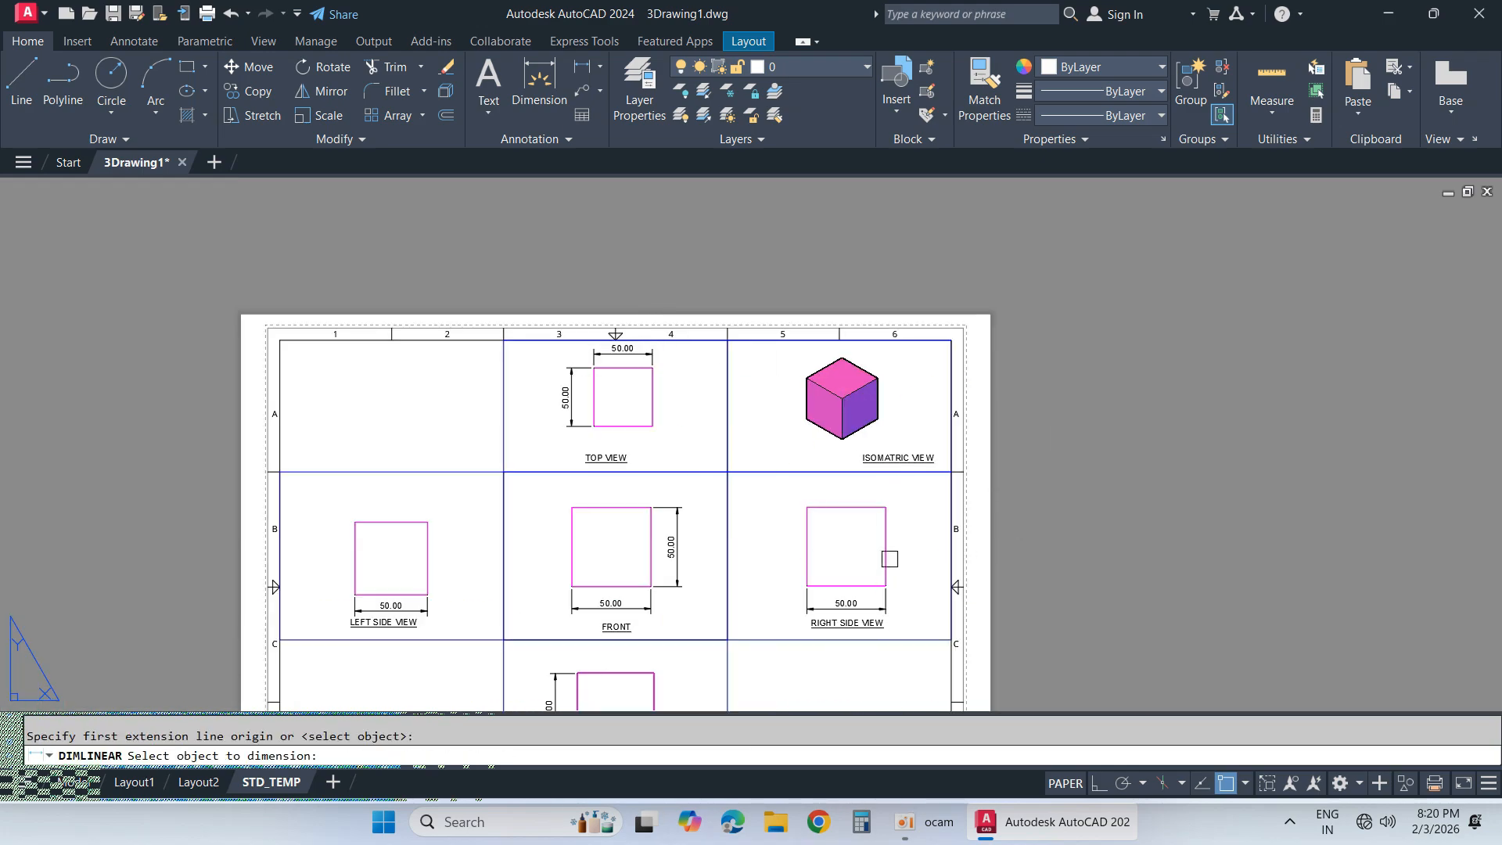
pyautogui.click(887, 553)
pyautogui.click(921, 558)
# Step: Add a vertical linear dimension for the square's height beside its left edge in the LEFT SIDE VIEW
pyautogui.press('Return')
pyautogui.click(350, 563)
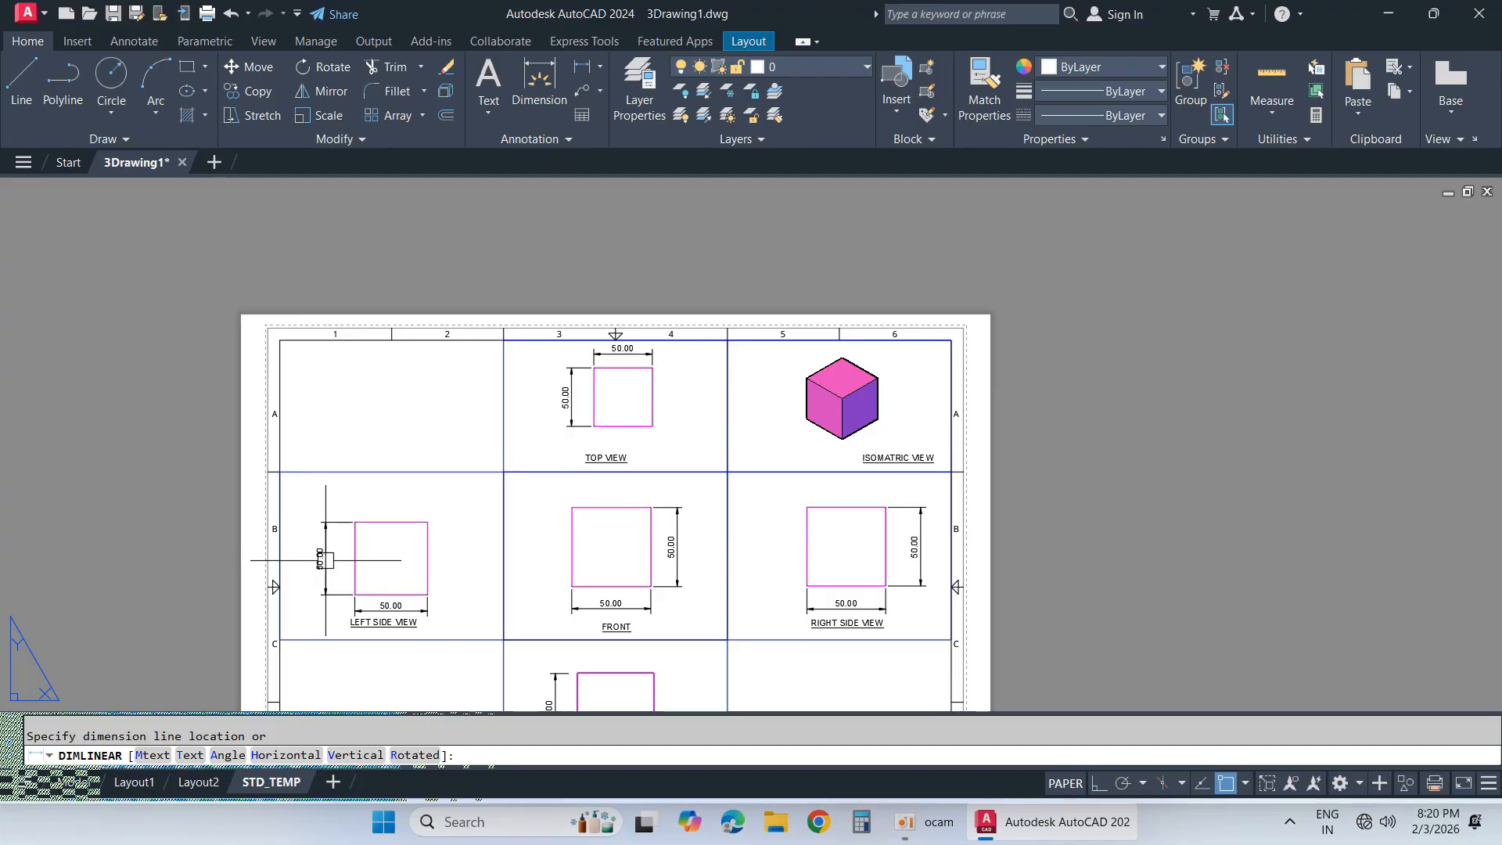
pyautogui.click(326, 560)
pyautogui.click(134, 507)
pyautogui.click(135, 535)
# Step: Change the drawing name in the title block from V-BLOCK to CUBE and save the drawing
pyautogui.scroll(-2, 159, 472)
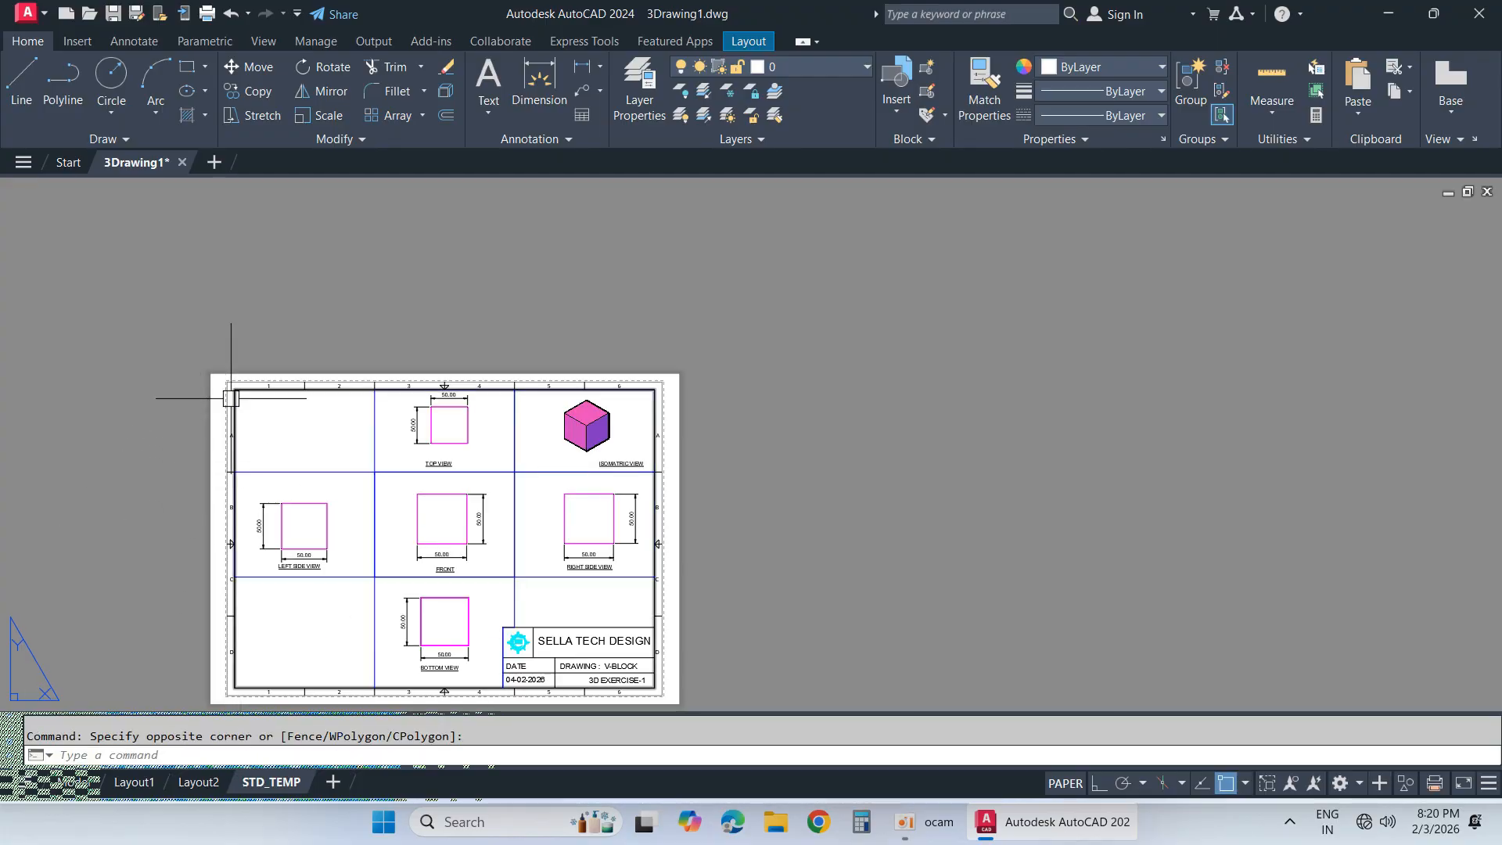
pyautogui.scroll(2, 149, 515)
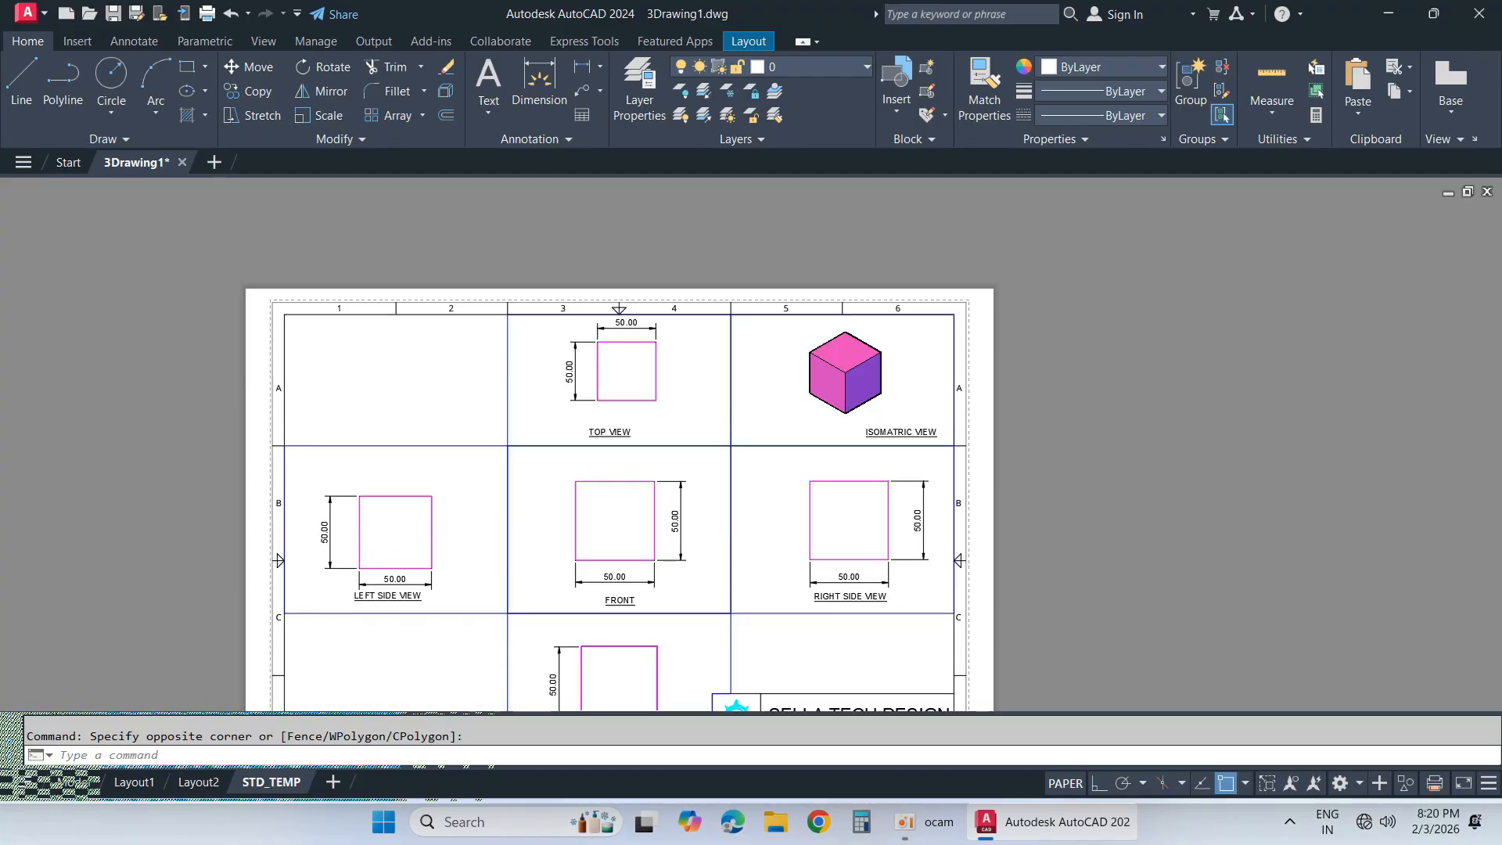
pyautogui.scroll(-2, 206, 521)
pyautogui.scroll(2, 210, 526)
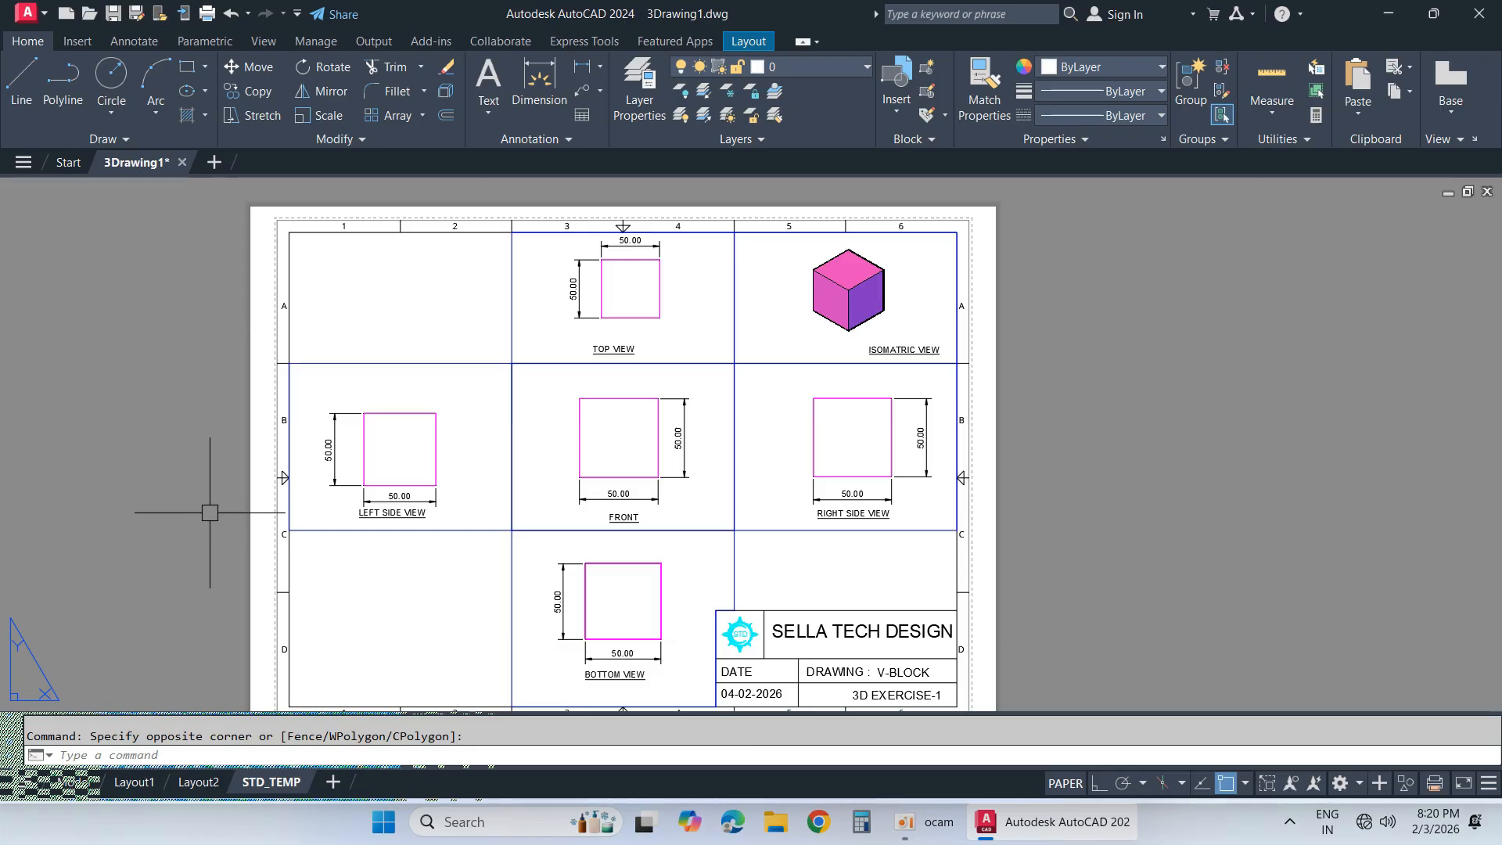
pyautogui.middleClick(212, 512)
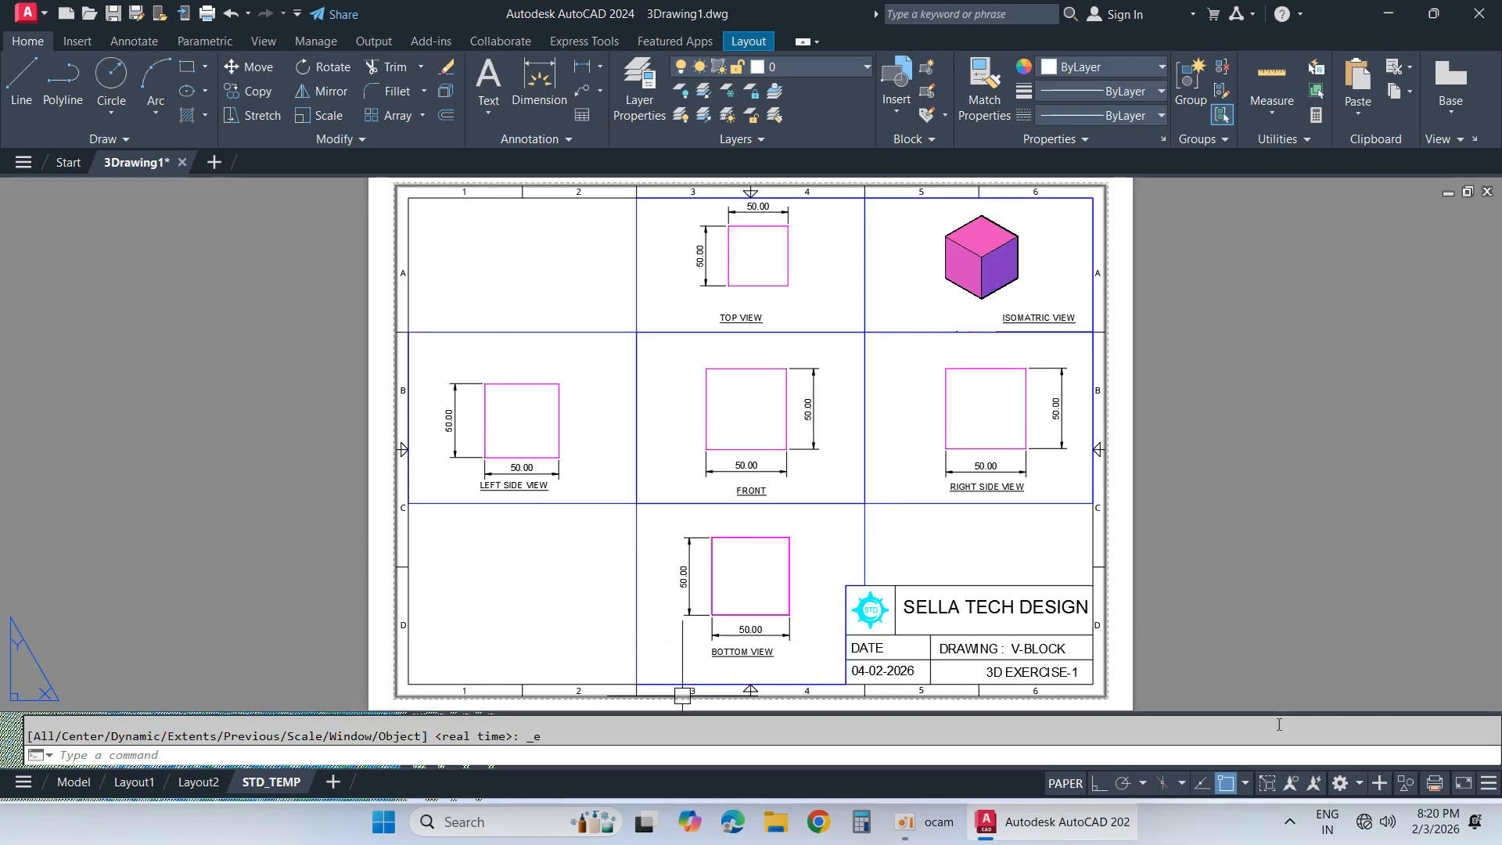
pyautogui.doubleClick(1034, 647)
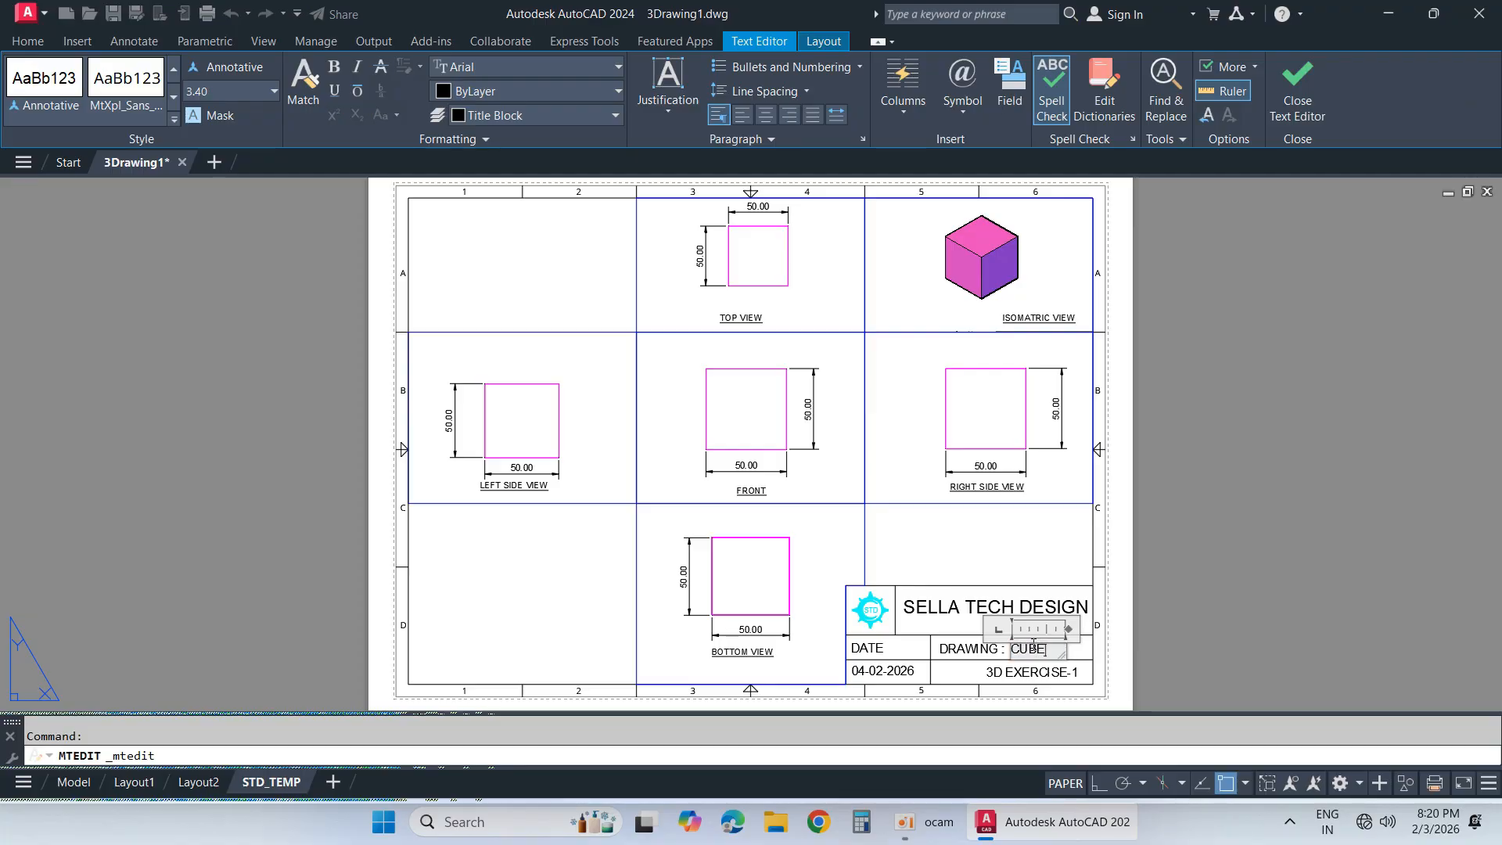
pyautogui.click(1284, 537)
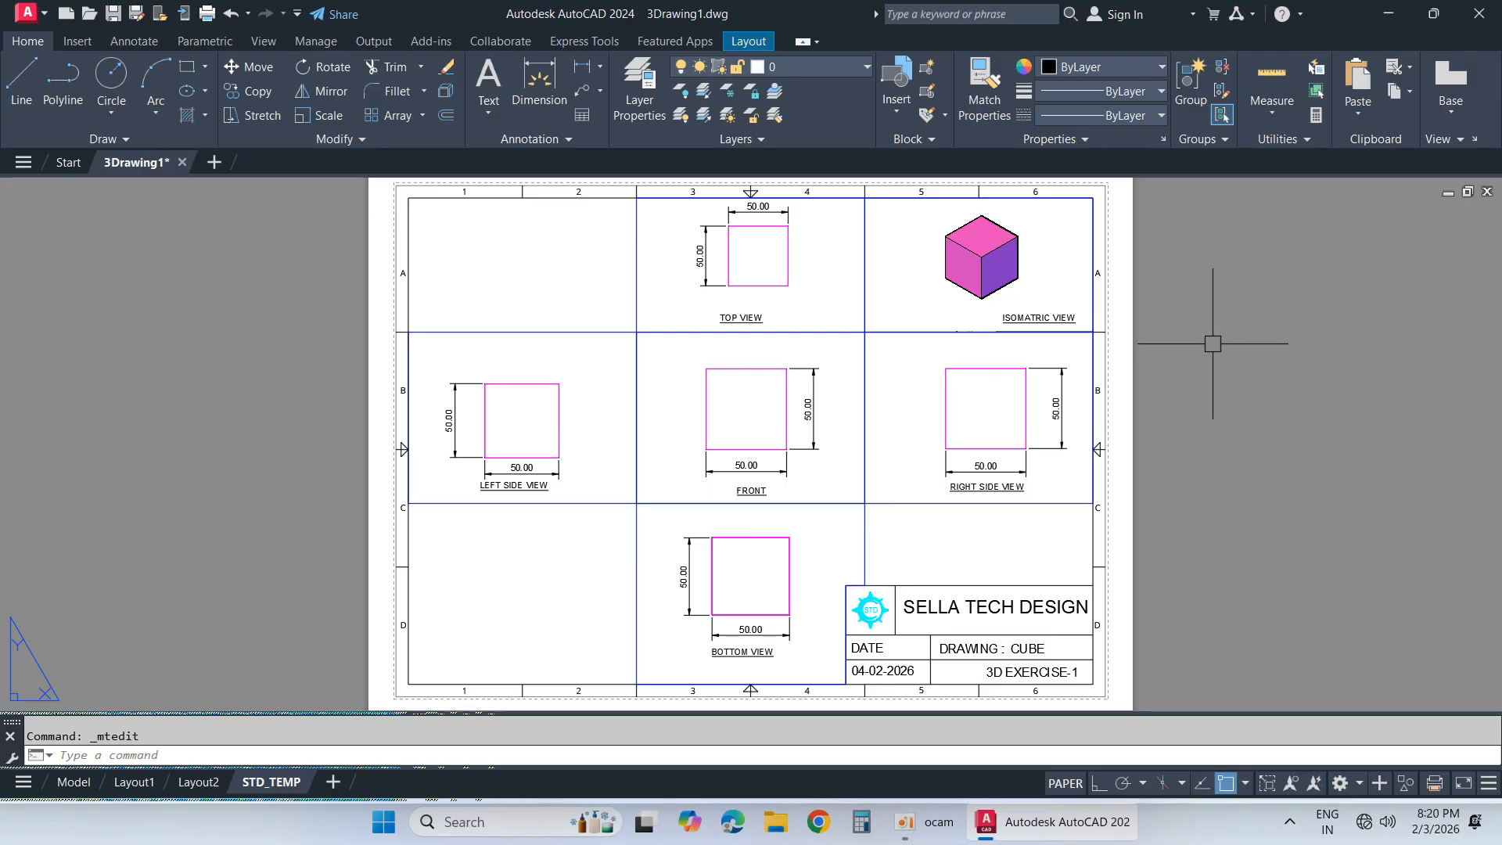
pyautogui.hotkey('ctrl', 's')
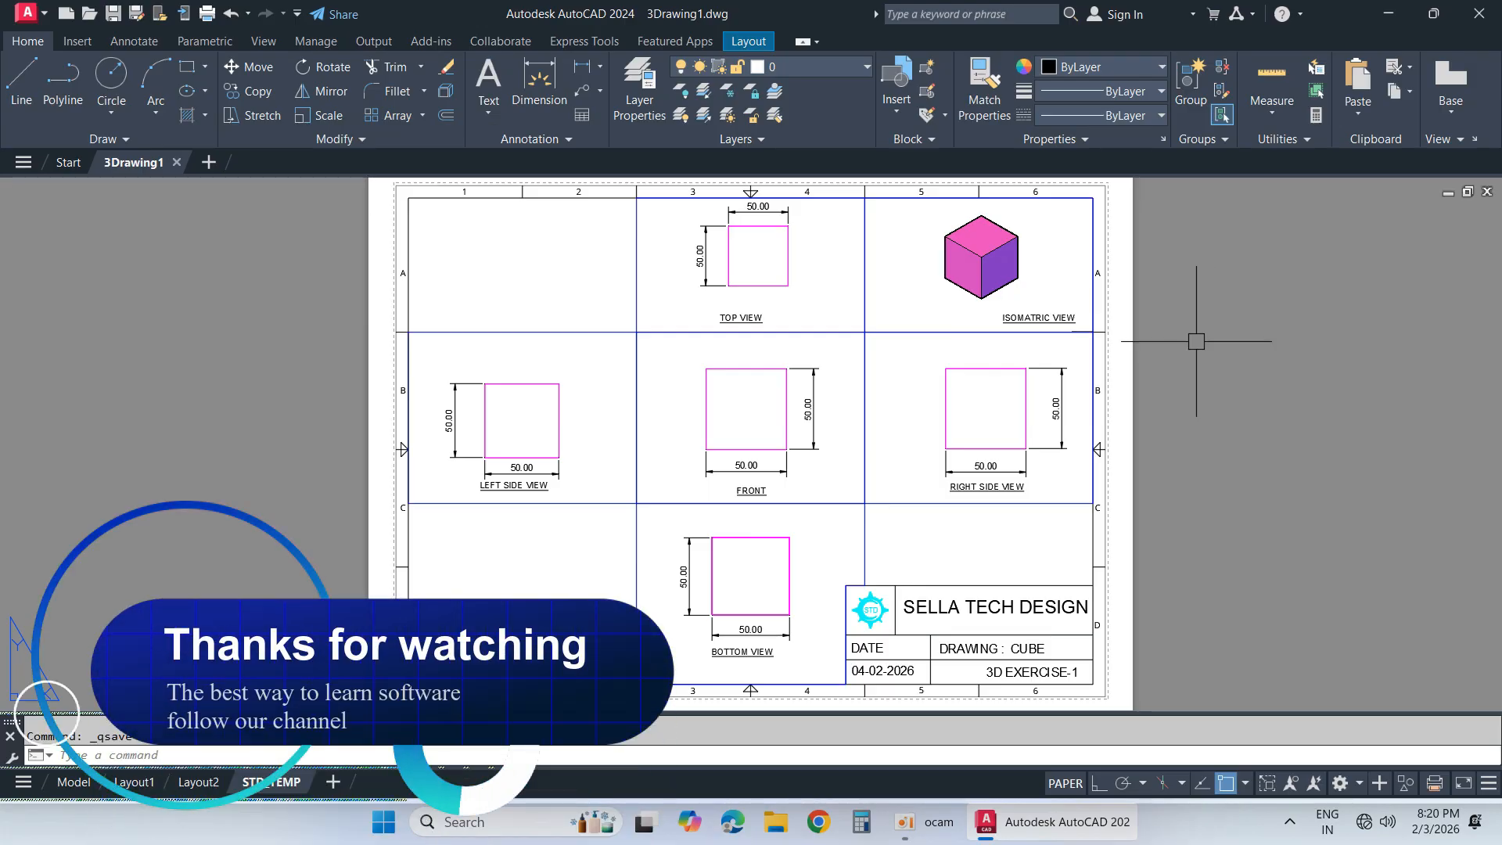